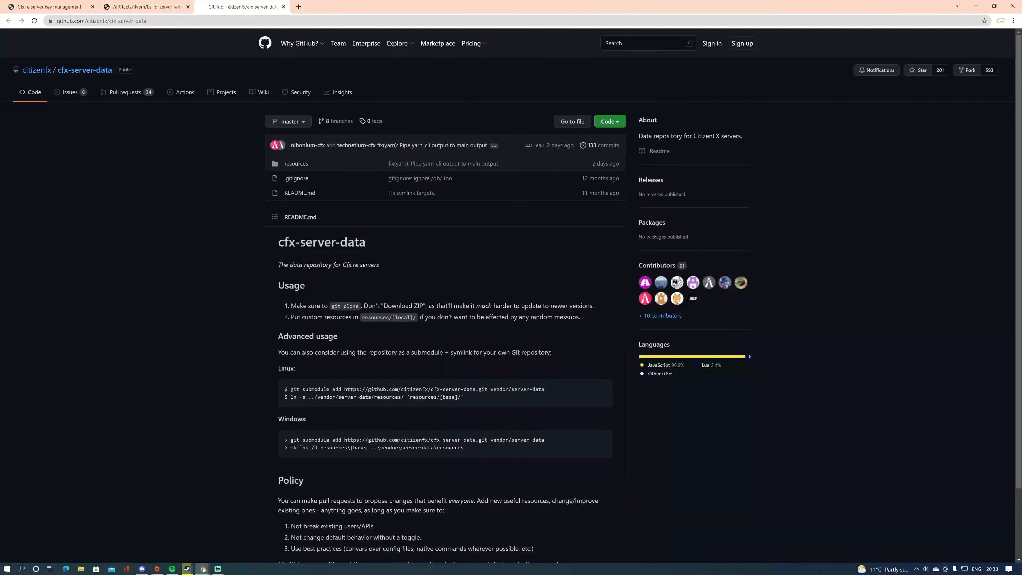
# - Shrink the browser window to expose the desktop and create a new folder there named WaterRP
pyautogui.moveTo(370, 7); pyautogui.dragTo(762, 193)
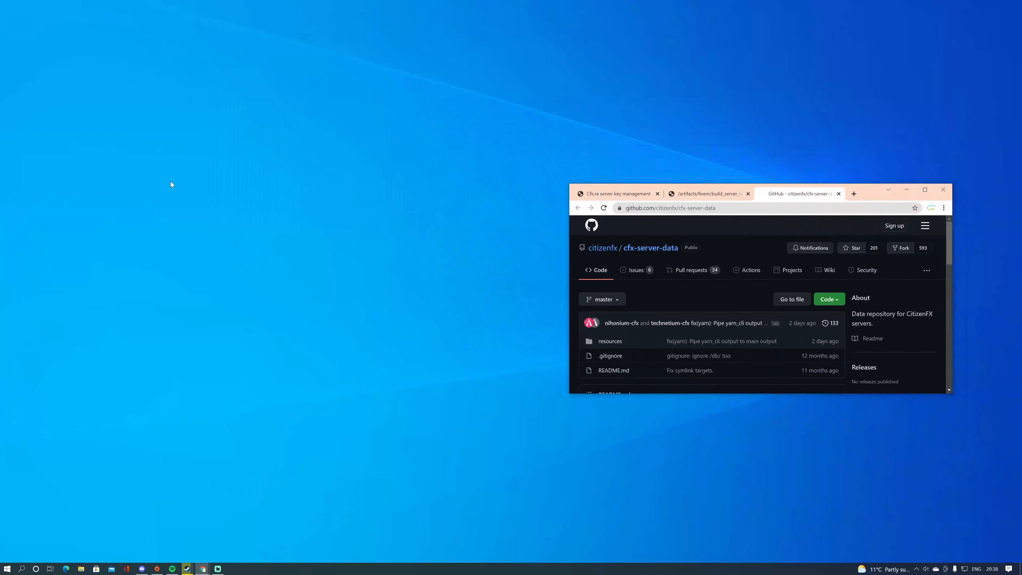
pyautogui.click(116, 106)
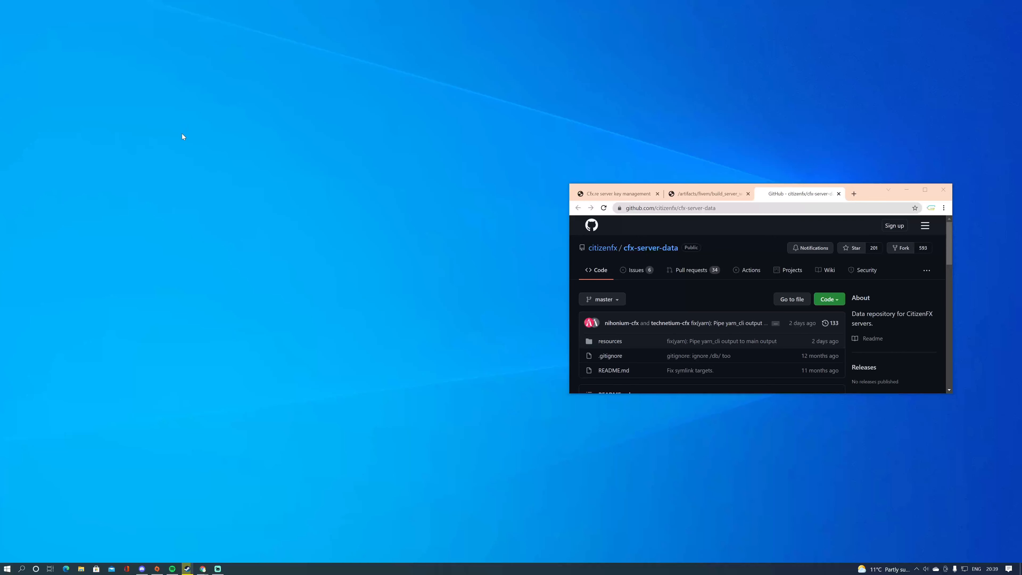
pyautogui.rightClick(207, 106)
pyautogui.moveTo(241, 198)
pyautogui.click(343, 197)
pyautogui.write('WaterRP')
pyautogui.press('Return')
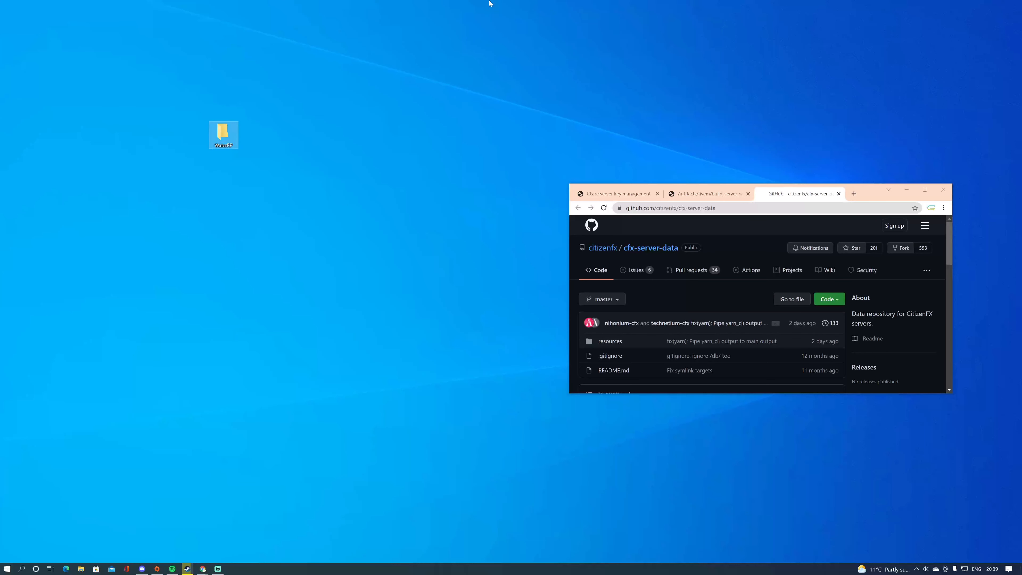
# - Move the WaterRP folder toward the desktop's upper-left corner, keeping its name, and maximize the browser window again
pyautogui.rightClick(228, 139)
pyautogui.click(300, 333)
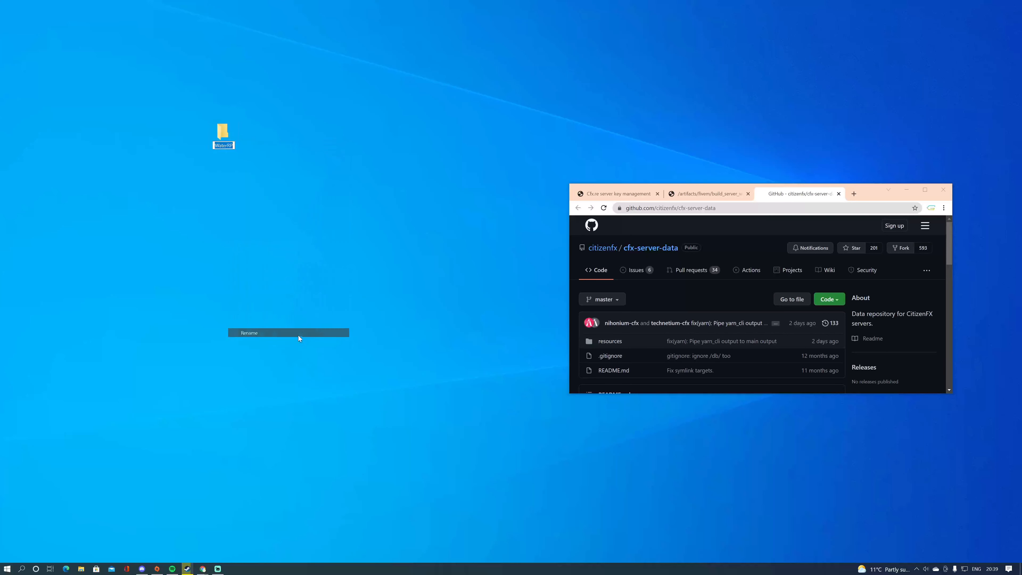
pyautogui.moveTo(232, 127); pyautogui.dragTo(87, 83)
pyautogui.moveTo(865, 198); pyautogui.dragTo(625, 8)
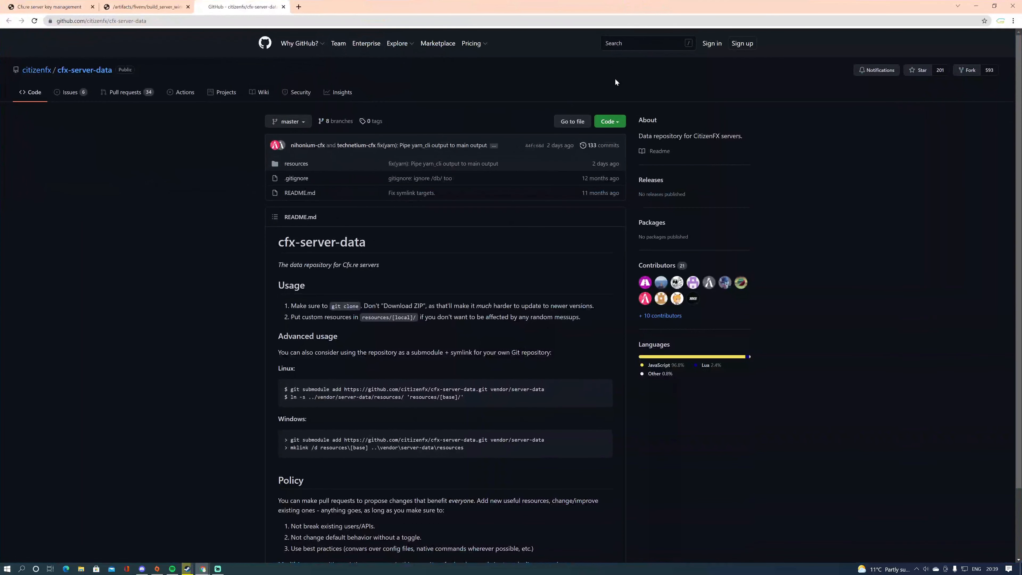
# - Look through the Cfx.re key management, FiveM Windows server builds and cfx-server-data GitHub pages
pyautogui.click(62, 4)
pyautogui.click(149, 4)
pyautogui.click(226, 4)
pyautogui.click(51, 5)
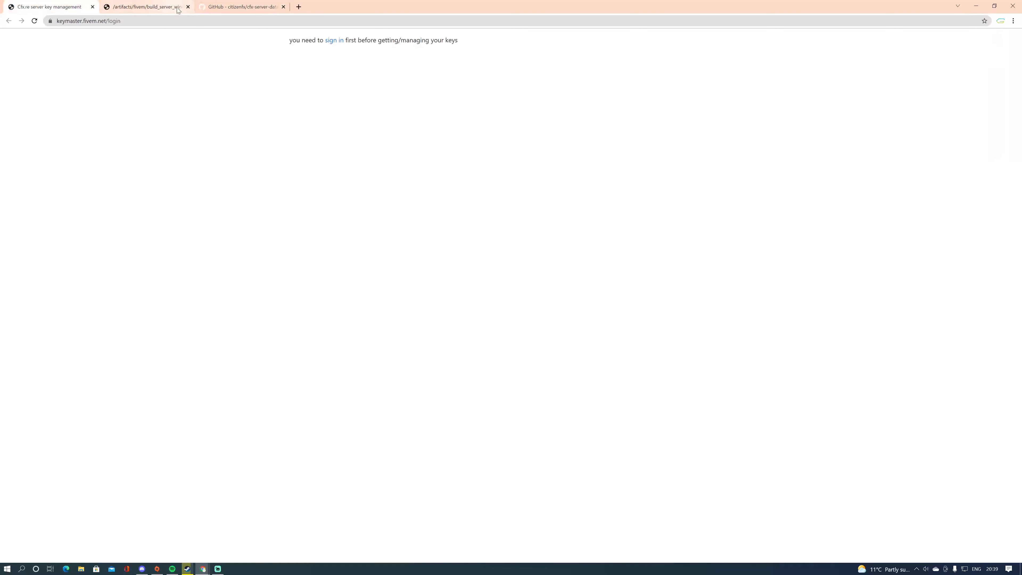
pyautogui.click(145, 5)
pyautogui.click(258, 4)
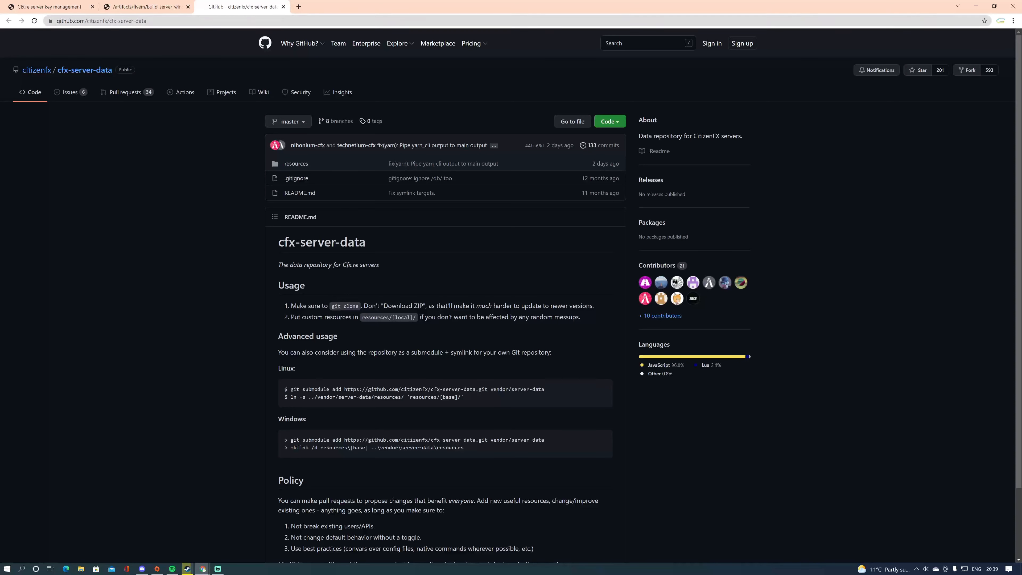
# - Download the cfx-server-data repository as a ZIP and open the downloaded archive
pyautogui.click(147, 21)
pyautogui.moveTo(147, 21); pyautogui.dragTo(42, 29)
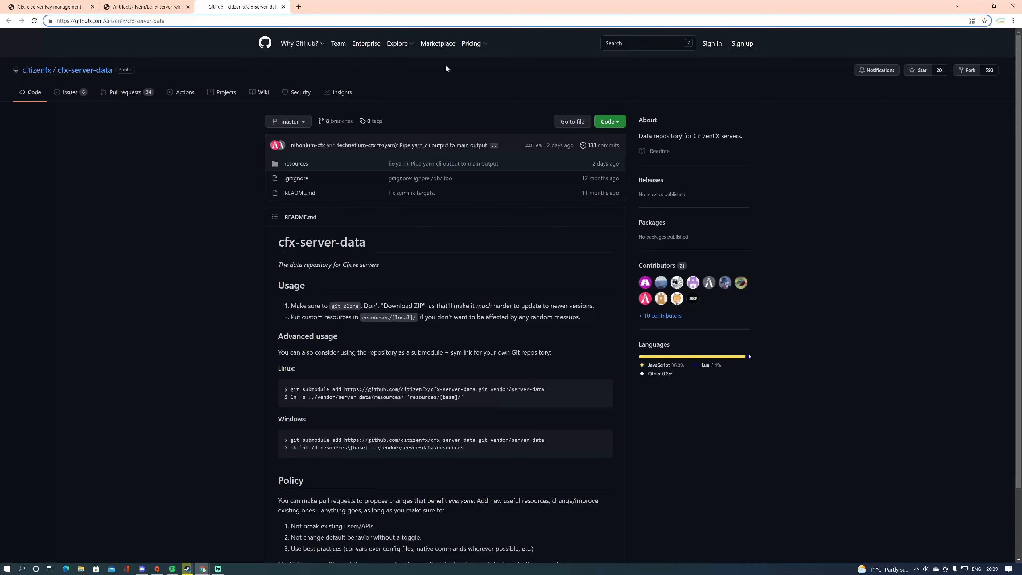
pyautogui.click(608, 121)
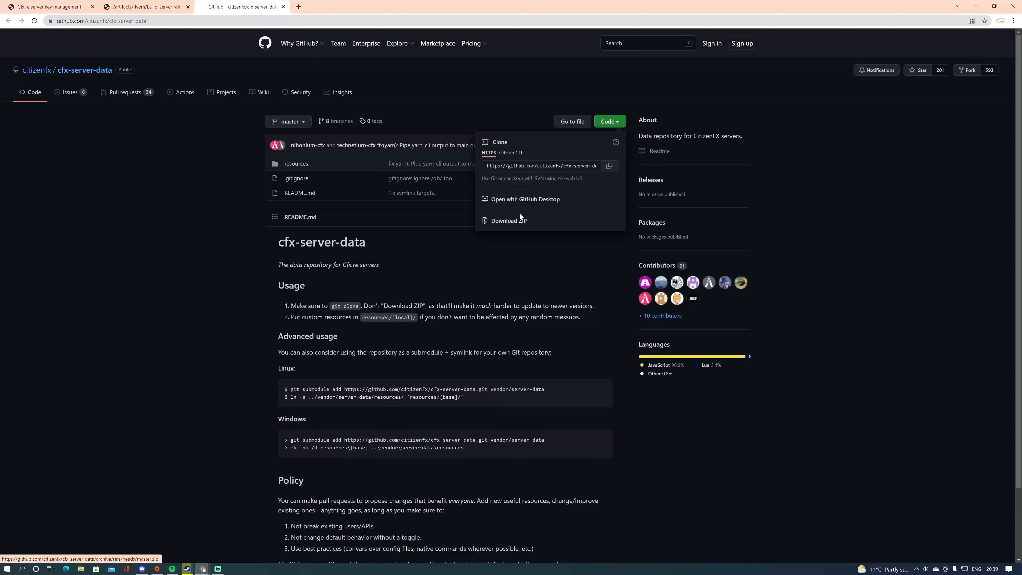
pyautogui.click(611, 121)
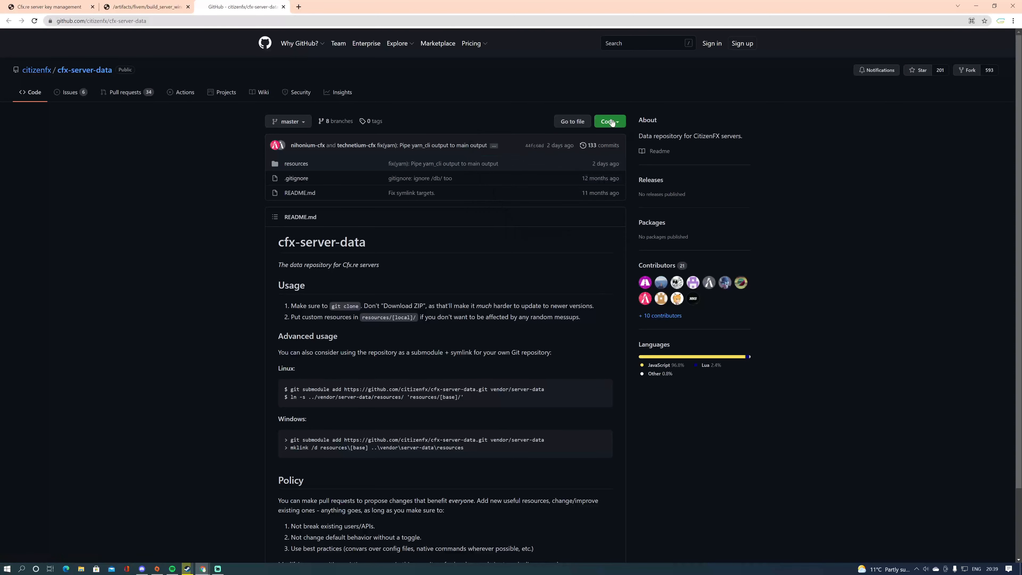
pyautogui.click(612, 122)
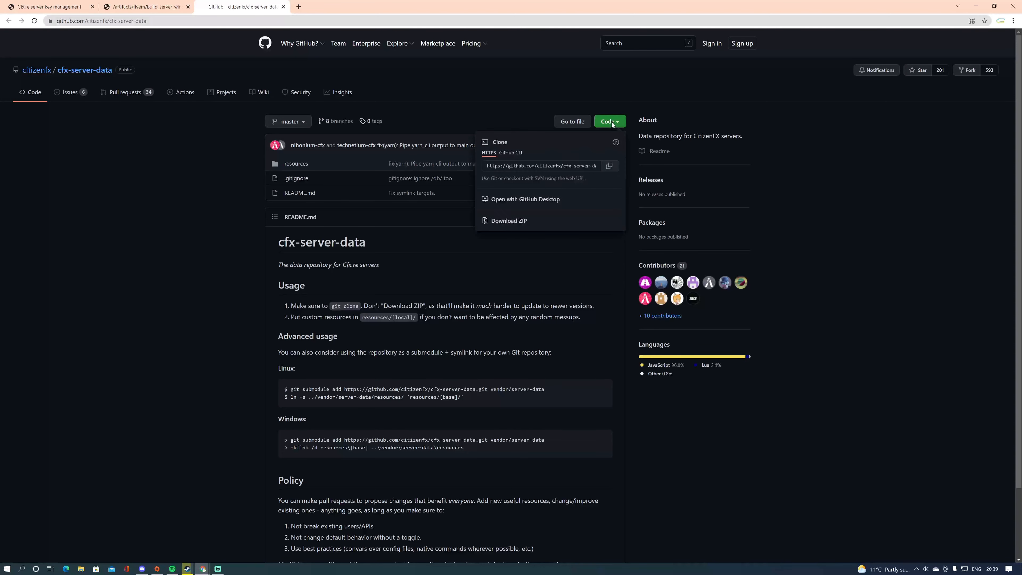
pyautogui.click(522, 222)
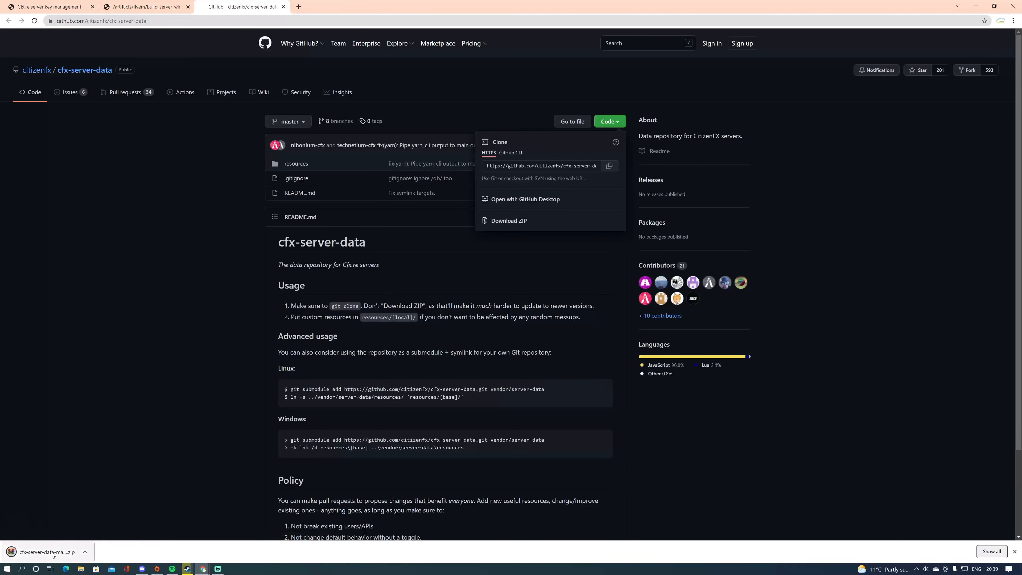
pyautogui.click(51, 553)
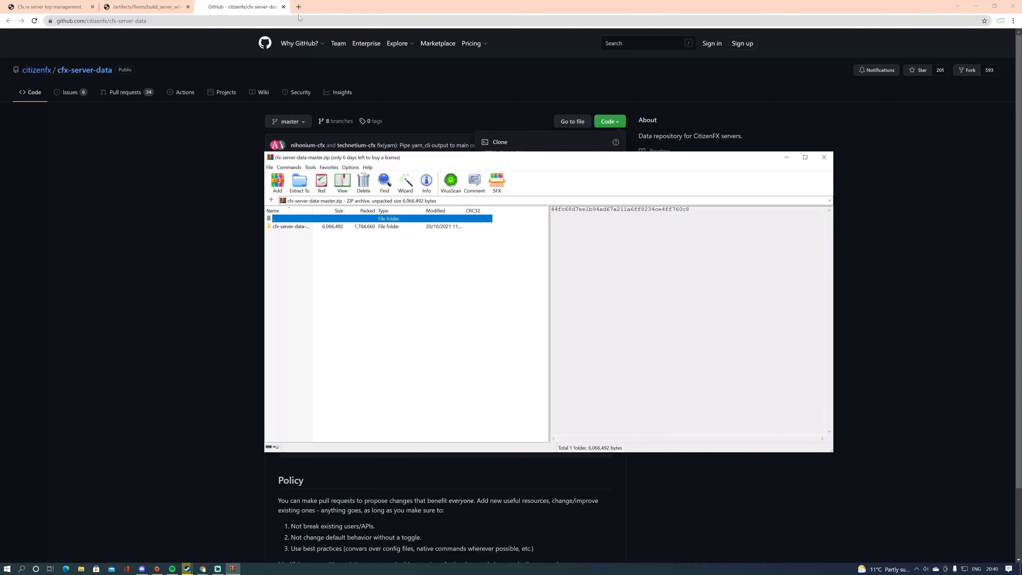
# - Search Google for winrar in a new browser tab and download the WinRAR installer from win-rar.com
pyautogui.click(296, 4)
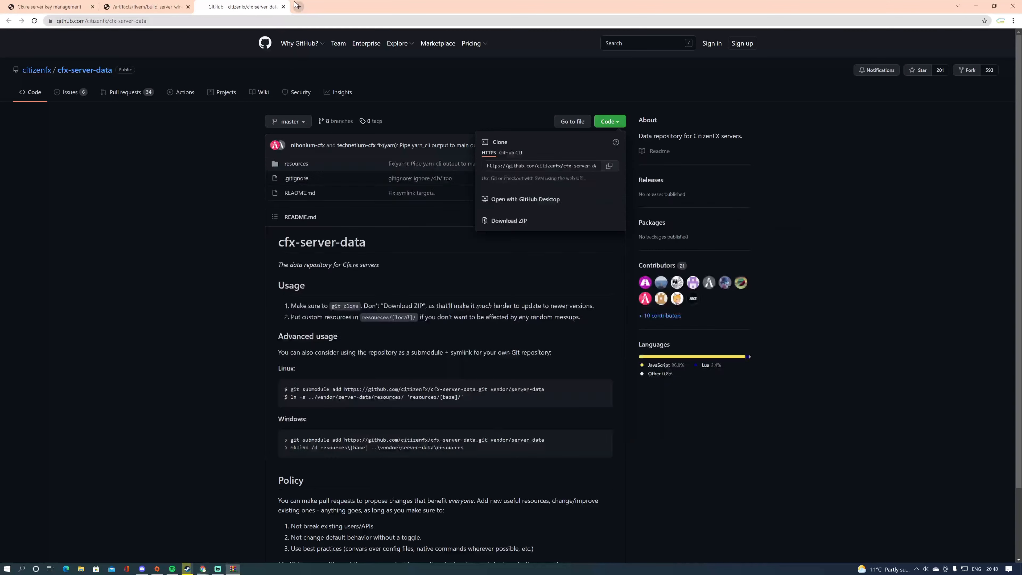
pyautogui.click(298, 6)
pyautogui.write('winra')
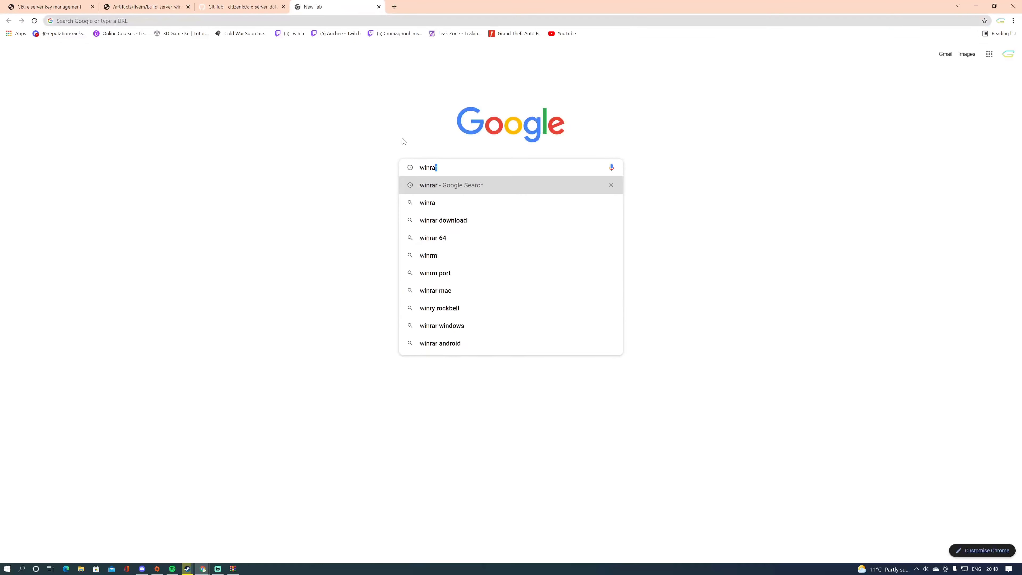
pyautogui.write('r')
pyautogui.press('Return')
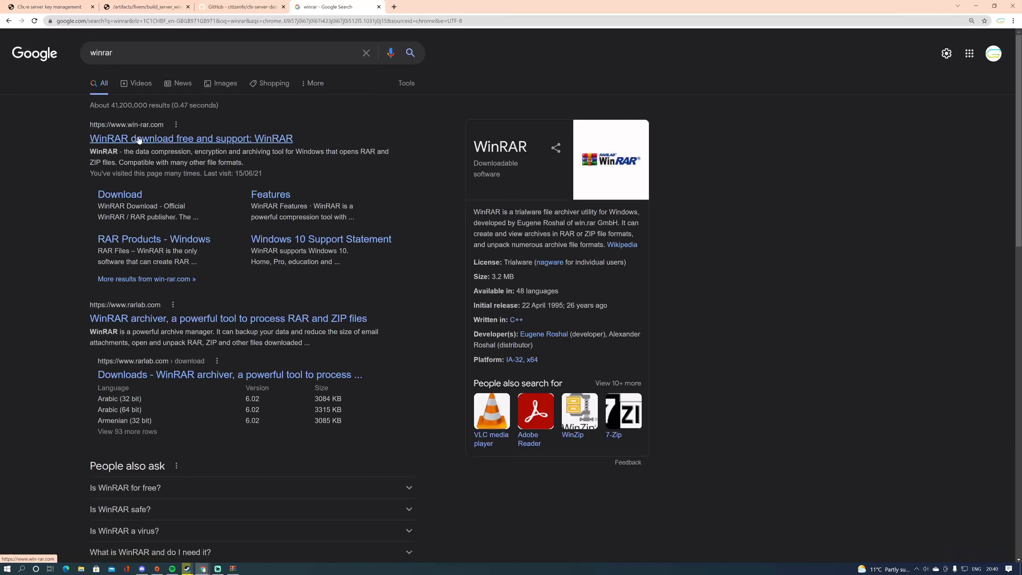
pyautogui.rightClick(101, 125)
pyautogui.click(205, 143)
pyautogui.click(193, 143)
pyautogui.click(673, 175)
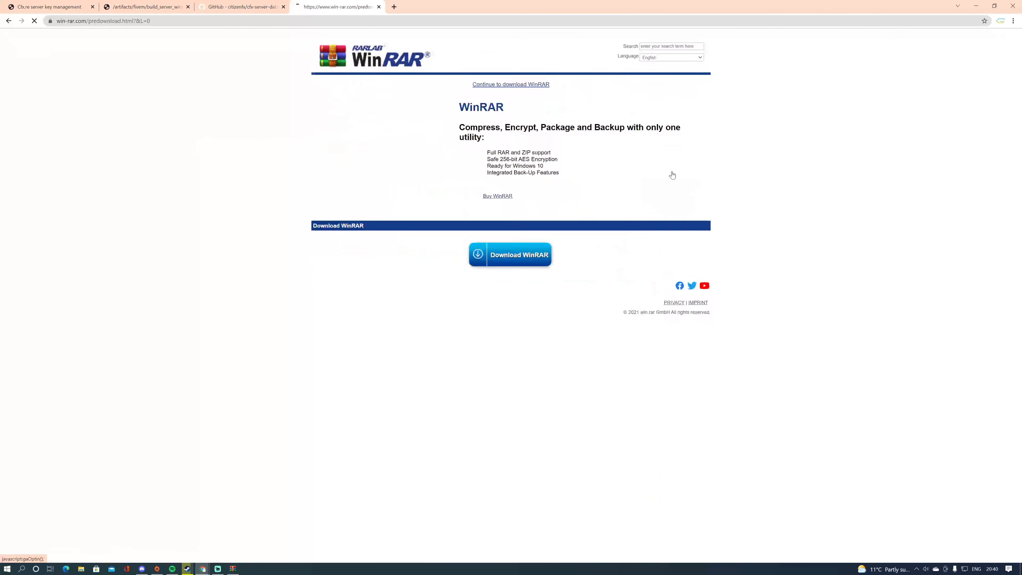
pyautogui.click(509, 327)
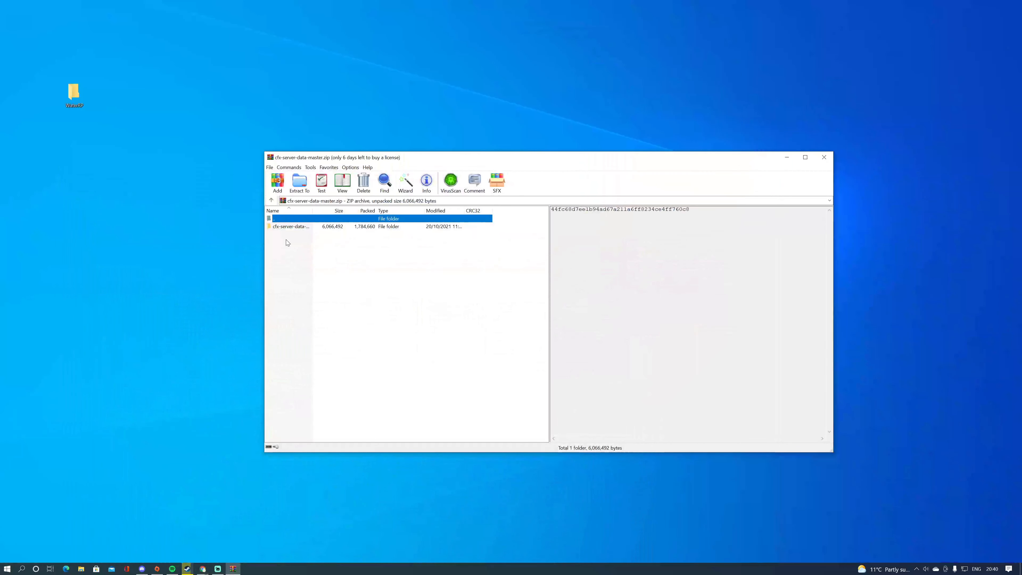
# - Extract the resources folder from cfx-server-data-master in the archive into the WaterRP folder on the desktop
pyautogui.click(294, 226)
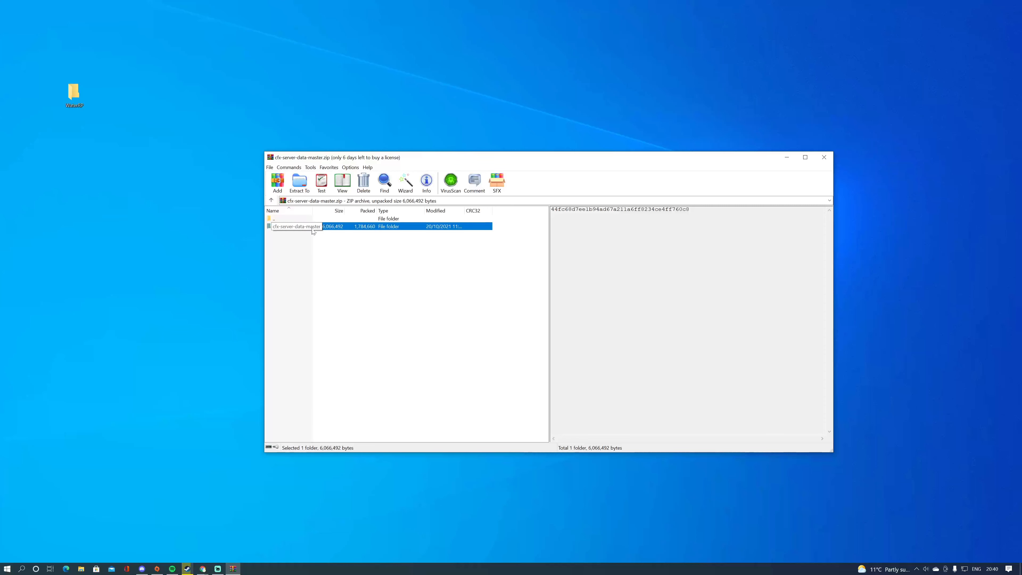
pyautogui.doubleClick(327, 225)
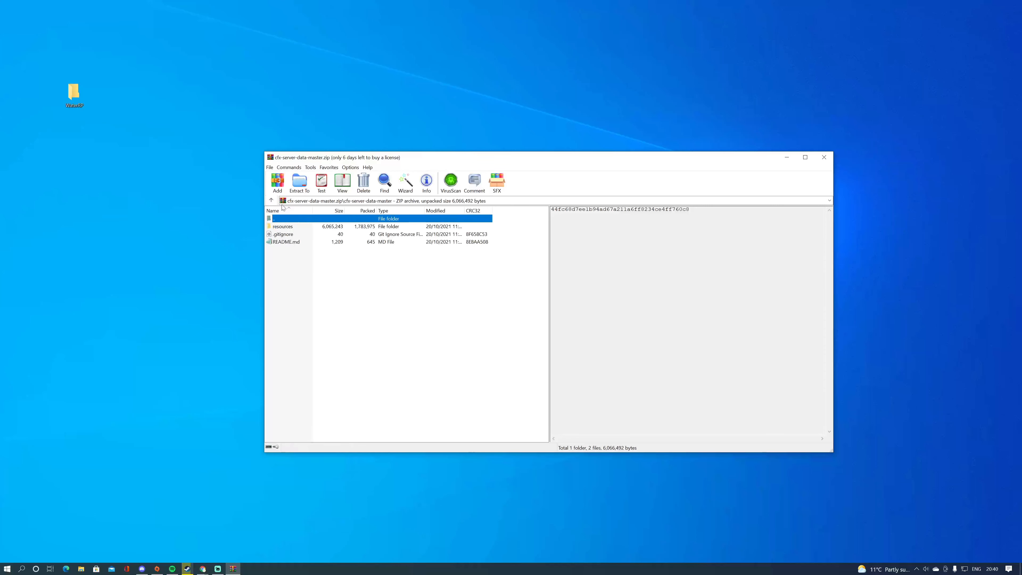
pyautogui.doubleClick(301, 227)
pyautogui.doubleClick(291, 219)
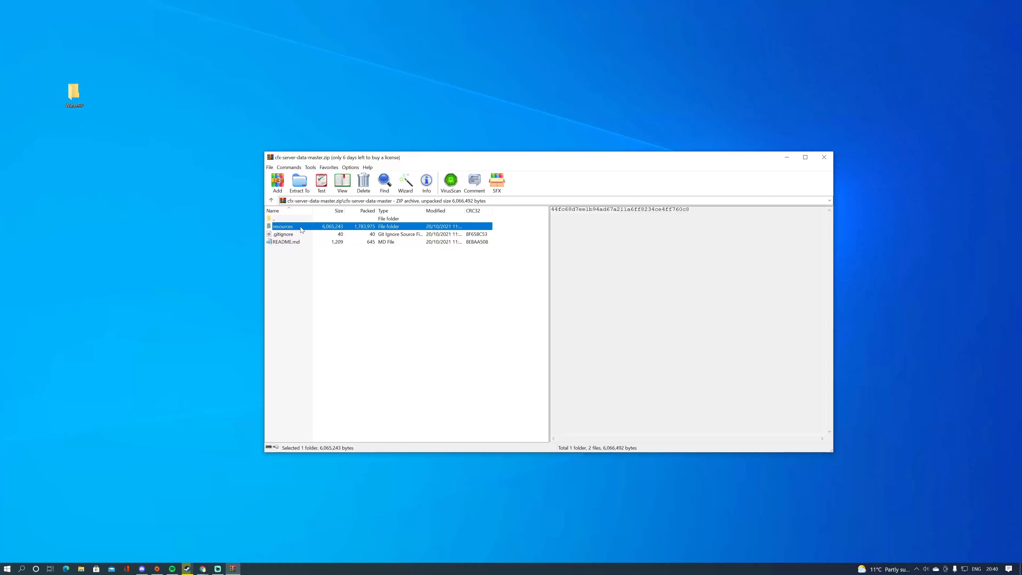
pyautogui.moveTo(290, 225); pyautogui.dragTo(79, 91)
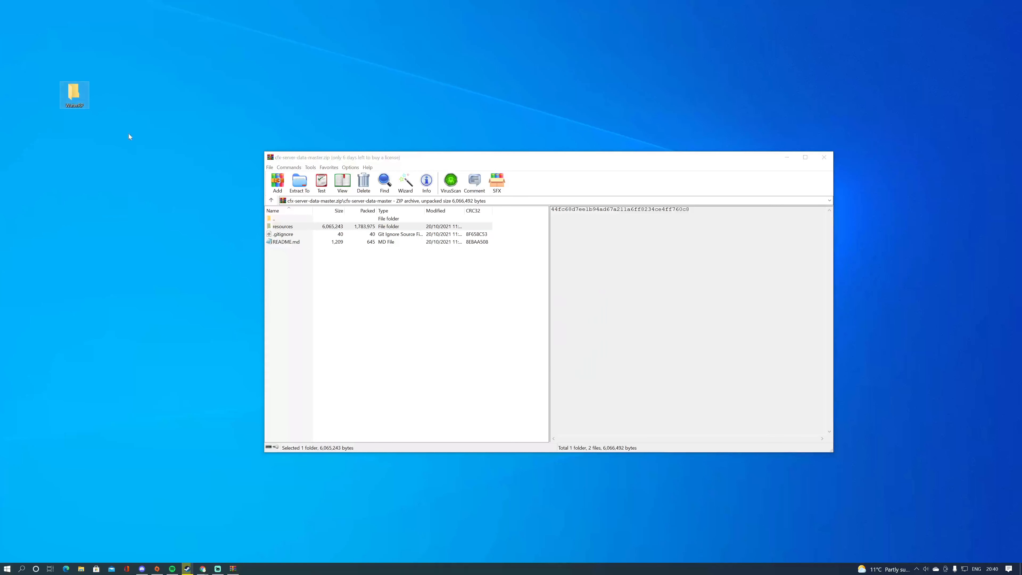
# - Open the WaterRP folder to check the extracted resources folder and move its window clear of the archive's file list
pyautogui.doubleClick(83, 99)
pyautogui.click(165, 260)
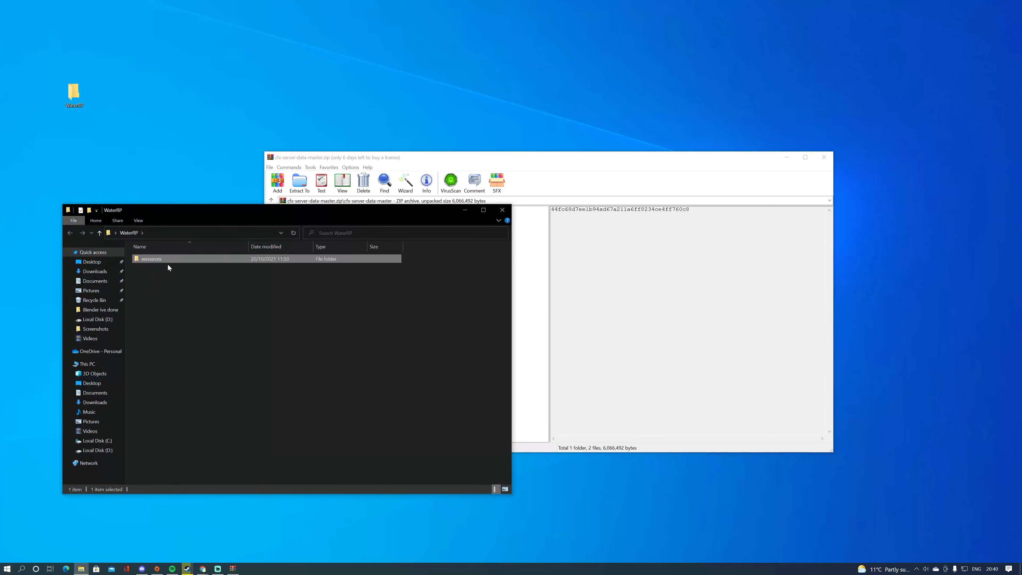
pyautogui.click(174, 281)
pyautogui.moveTo(164, 212); pyautogui.dragTo(152, 260)
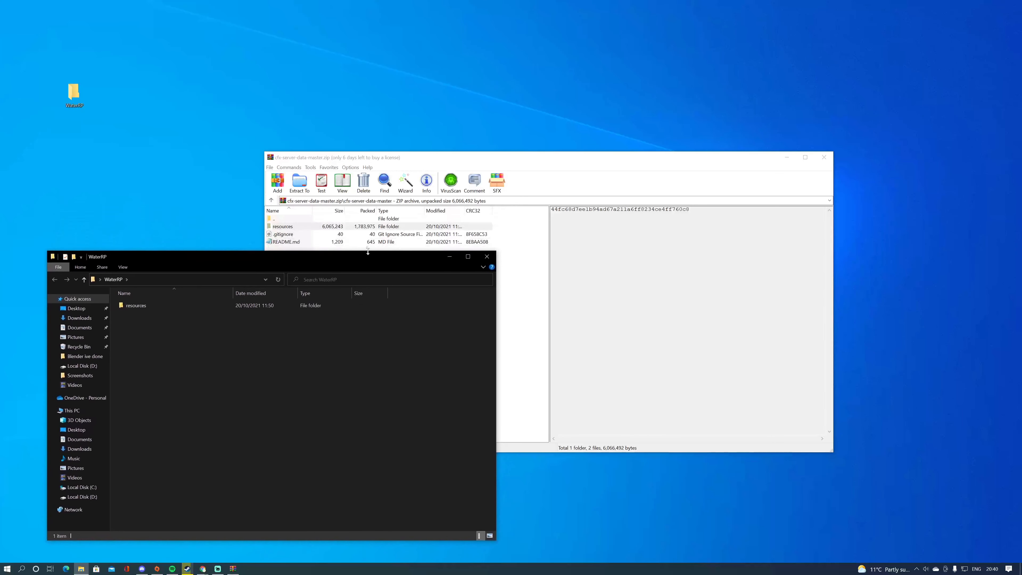
# - Close the cfx-server-data-master archive without extracting .gitignore and README.md, and move the WaterRP window to the desktop's upper-right area
pyautogui.click(538, 159)
pyautogui.moveTo(350, 260); pyautogui.dragTo(275, 236)
pyautogui.moveTo(402, 270); pyautogui.dragTo(278, 236)
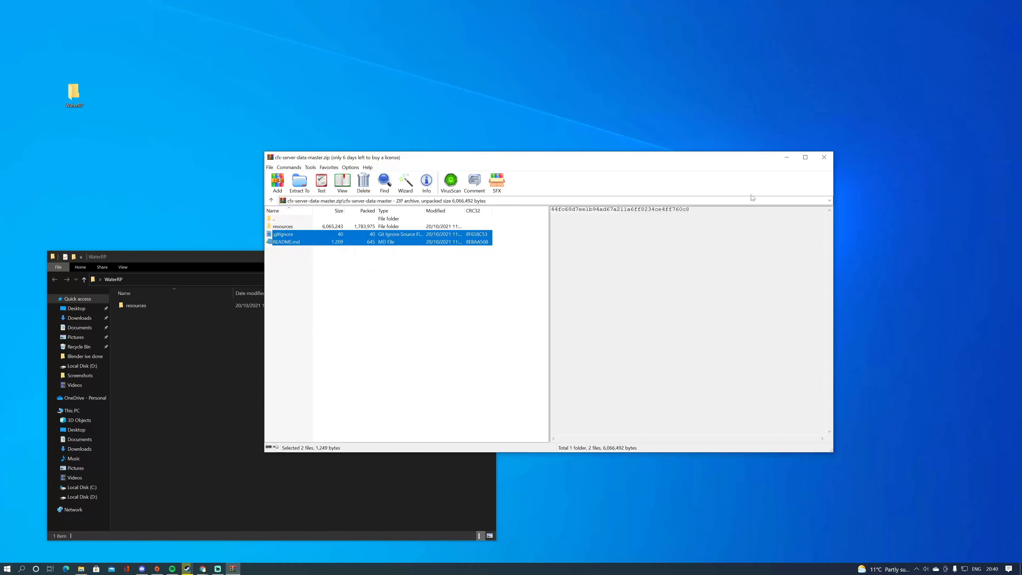
pyautogui.click(829, 157)
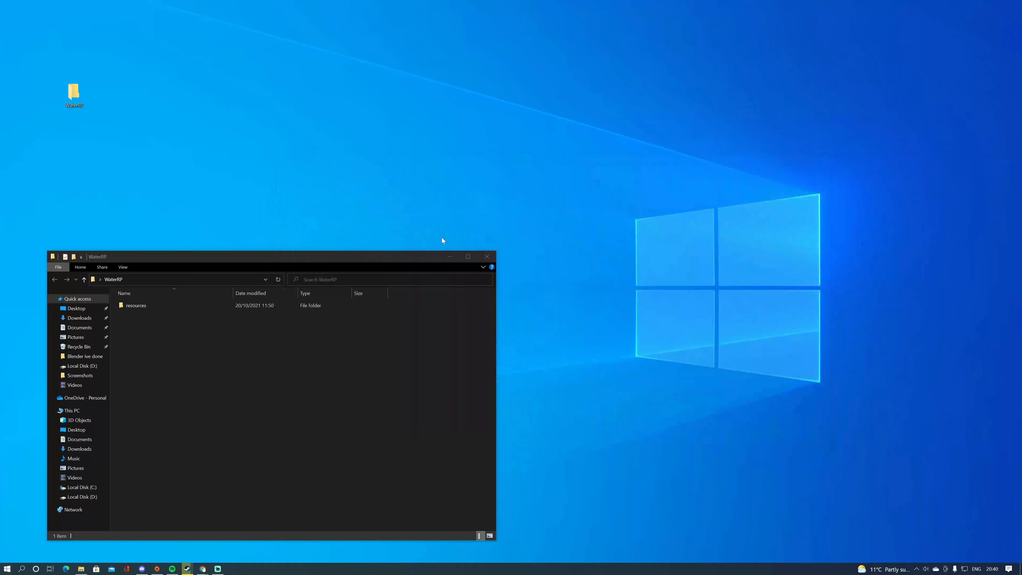
pyautogui.moveTo(392, 257); pyautogui.dragTo(877, 37)
# - Switch back to the Chrome window with the WinRAR page and close the cfx-server-data GitHub page
pyautogui.click(202, 568)
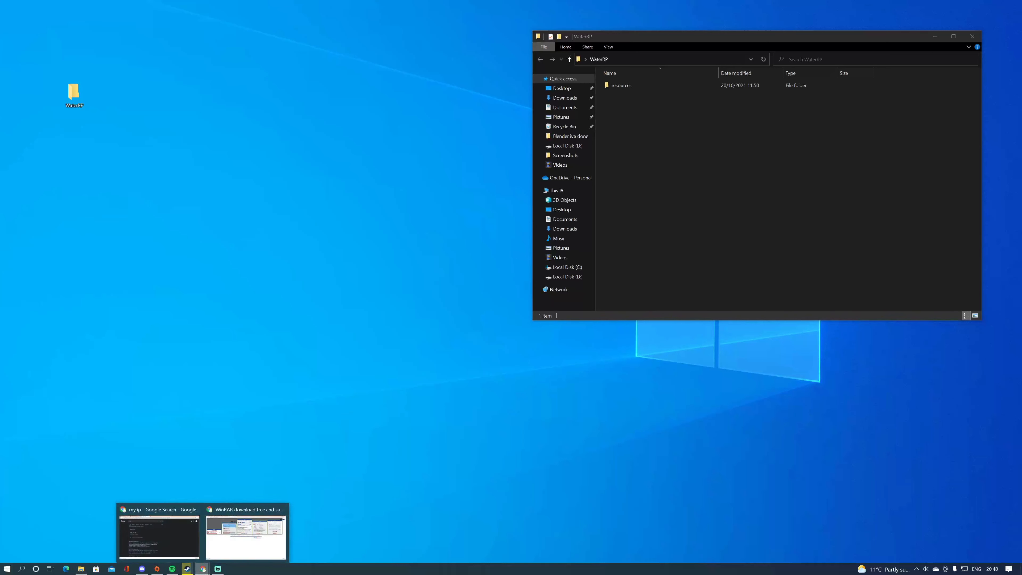
pyautogui.click(258, 529)
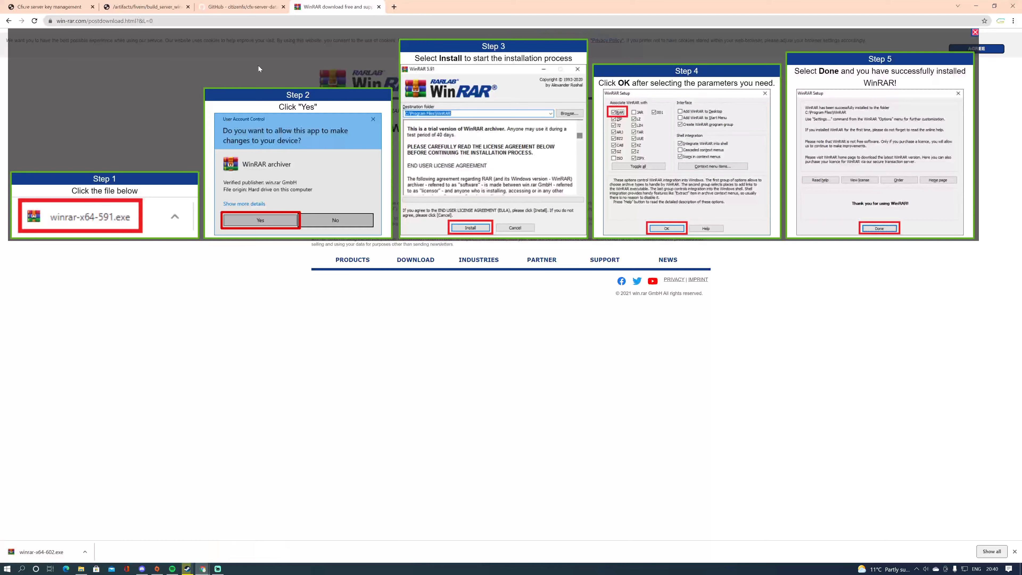
pyautogui.click(283, 7)
# - Download the latest recommended FiveM Windows server build (4394), open server.7z and minimize the browser
pyautogui.click(180, 7)
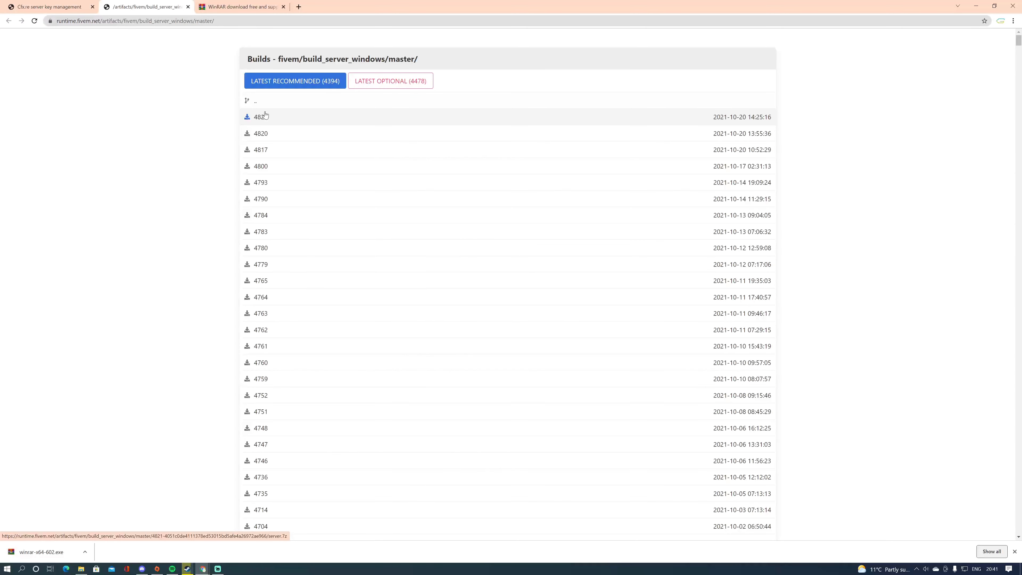
pyautogui.click(316, 82)
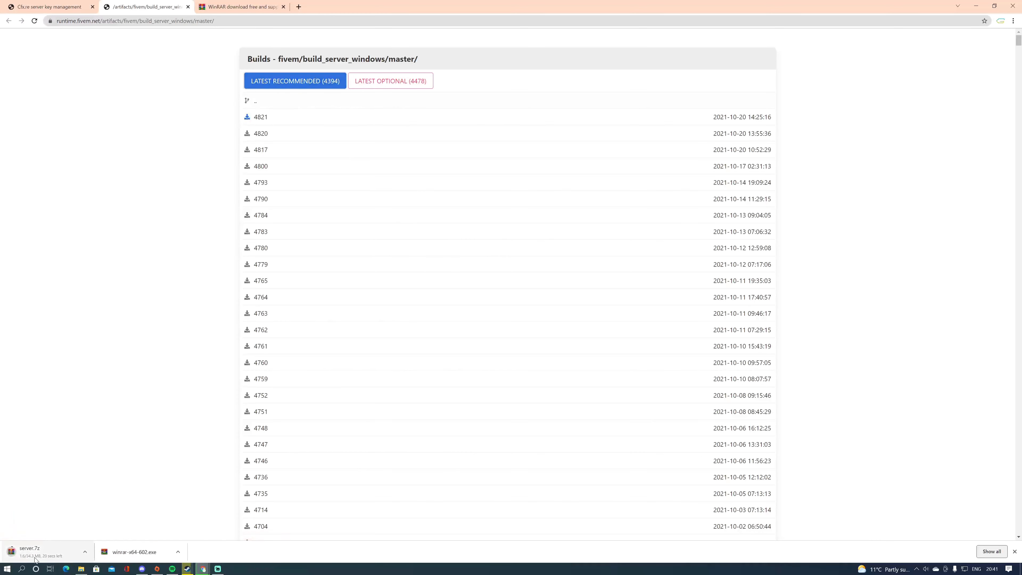
pyautogui.click(48, 555)
pyautogui.click(976, 6)
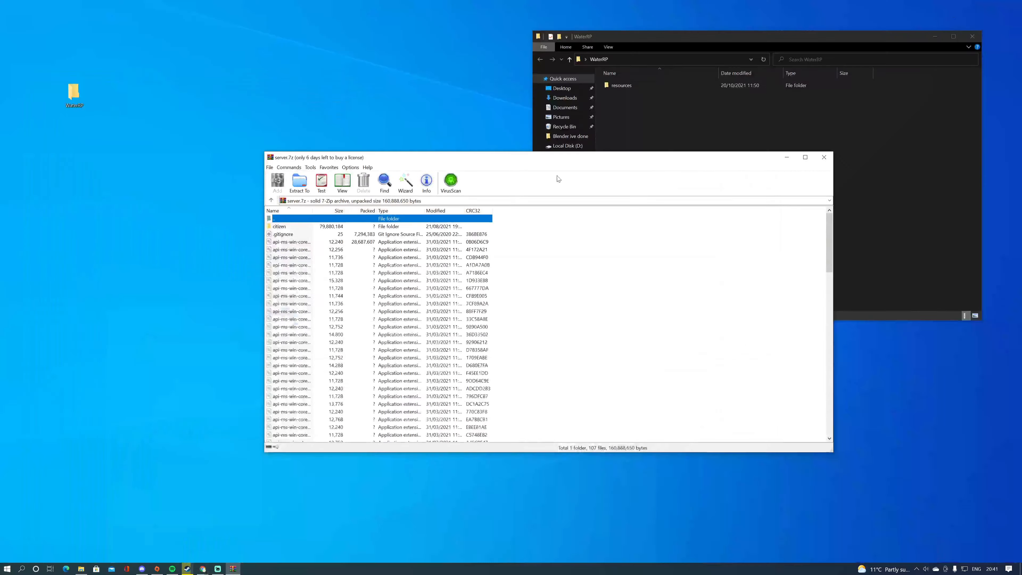
# - Select the citizen folder and all files in server.7z, and move the archive and WaterRP windows apart so both are accessible
pyautogui.click(487, 258)
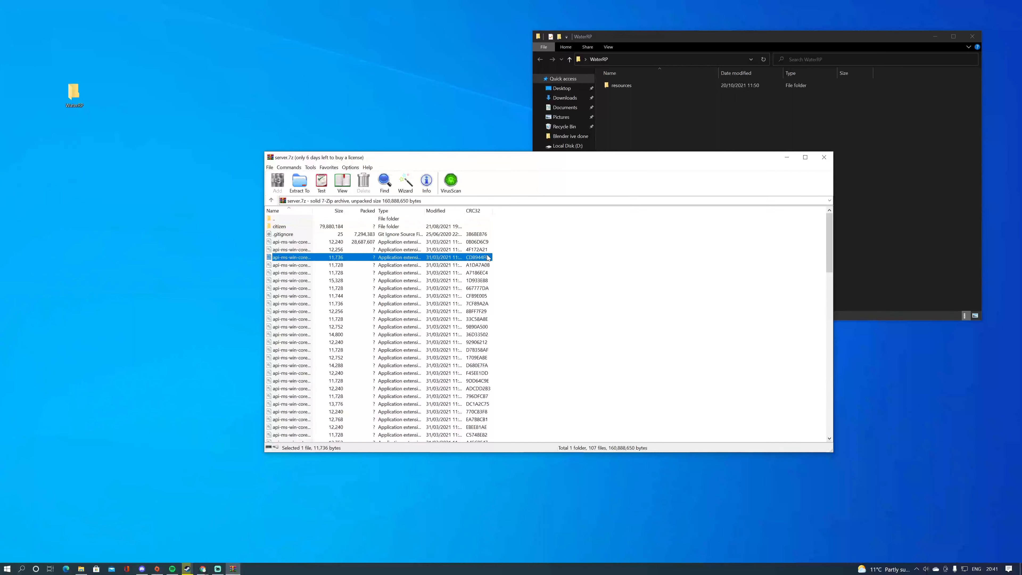
pyautogui.press('Down')
pyautogui.hotkey('ctrl', 'a')
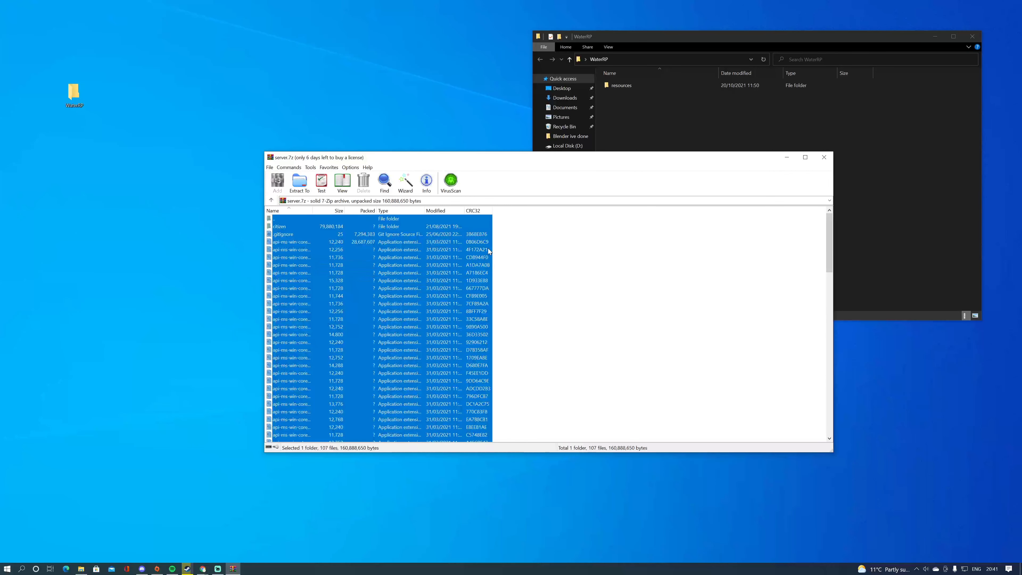
pyautogui.keyDown('shift'); pyautogui.click(463, 219); pyautogui.keyUp('shift')
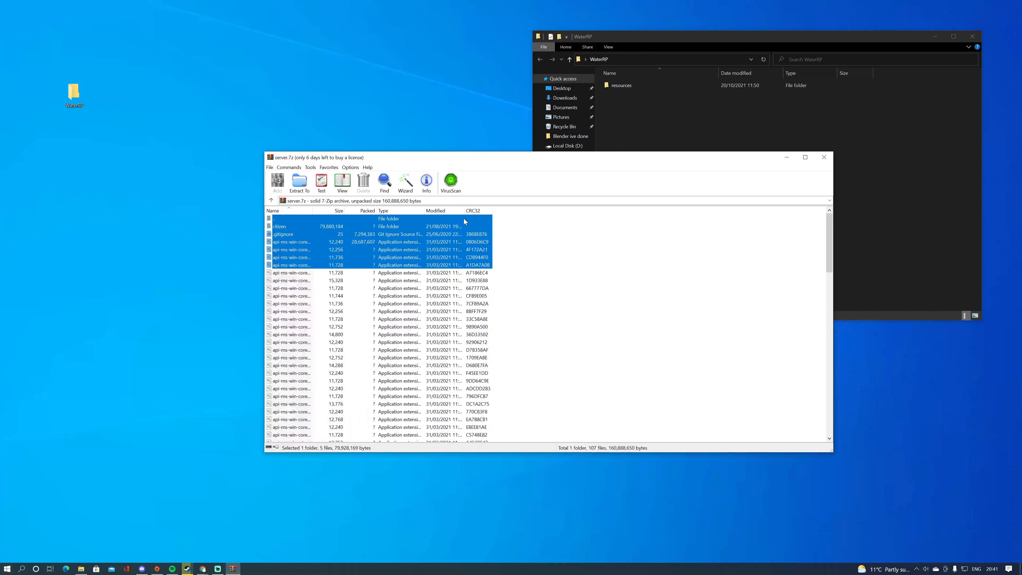
pyautogui.click(369, 220)
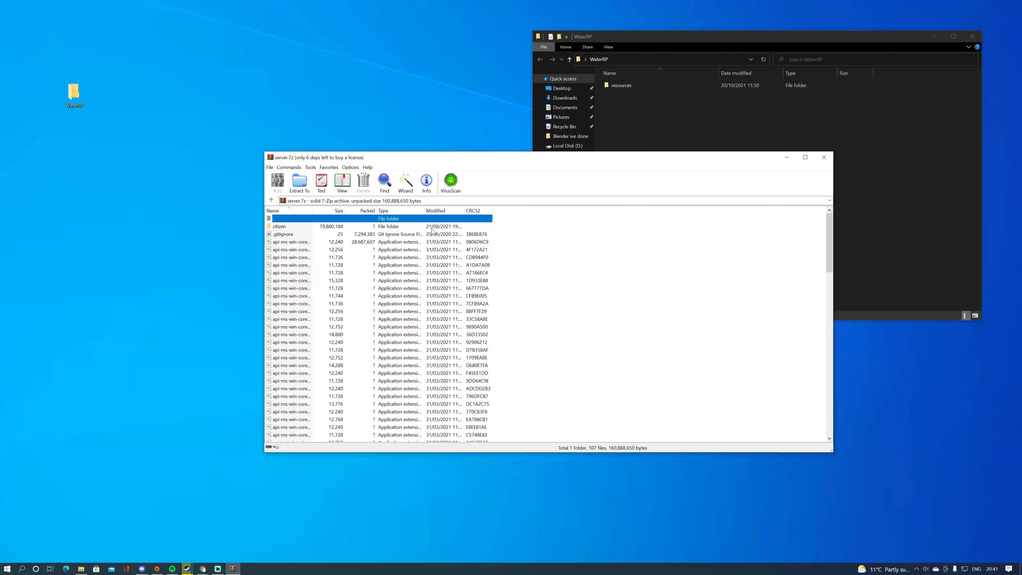
pyautogui.click(455, 227)
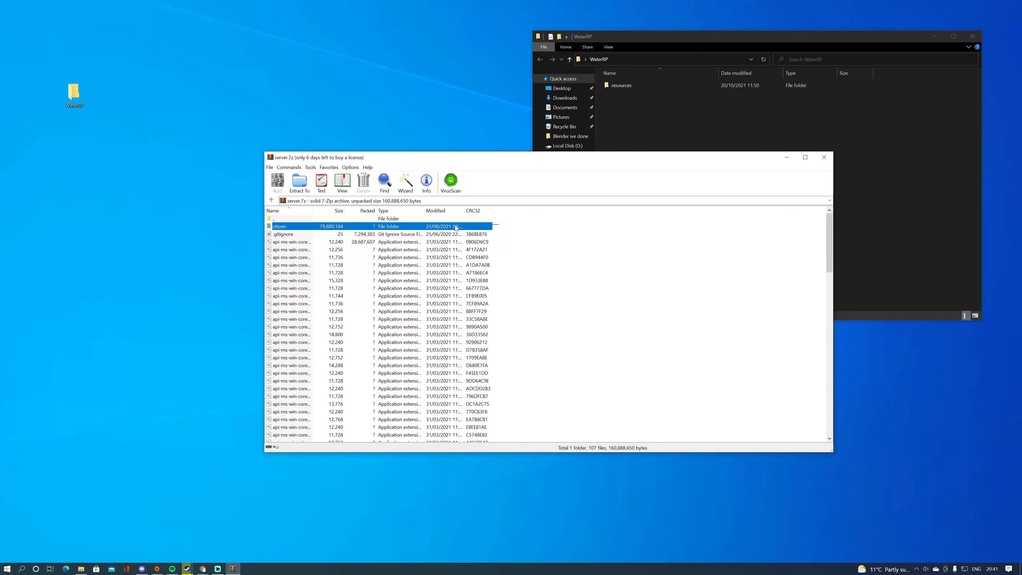
pyautogui.moveTo(283, 229); pyautogui.dragTo(286, 532)
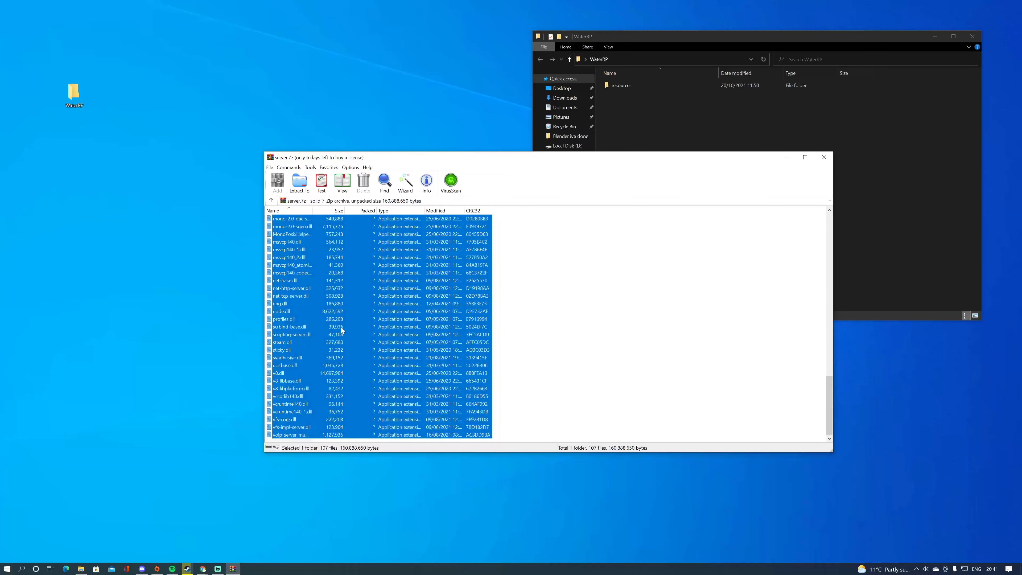
pyautogui.moveTo(670, 36); pyautogui.dragTo(706, 22)
pyautogui.moveTo(499, 164); pyautogui.dragTo(246, 252)
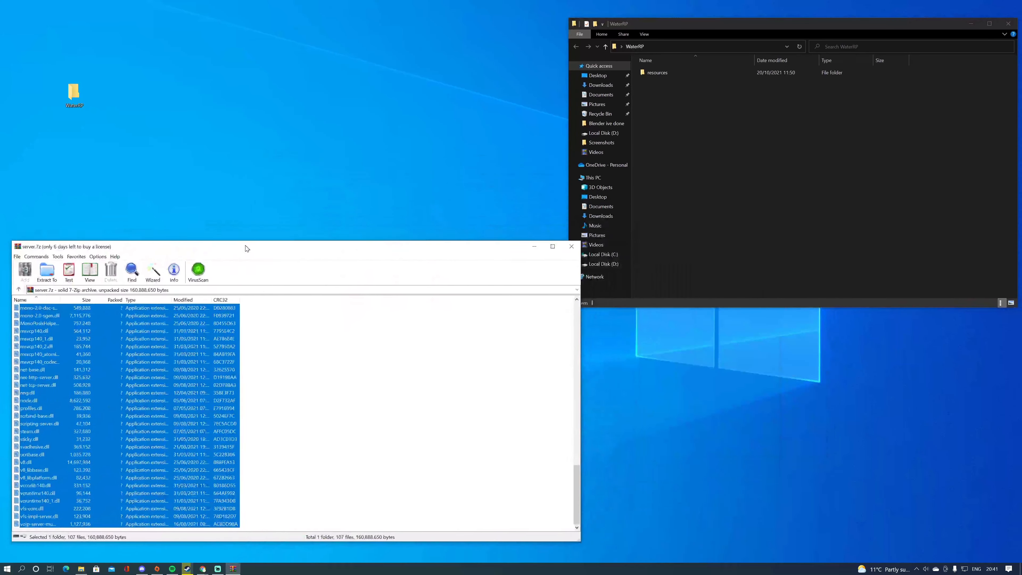
pyautogui.click(670, 102)
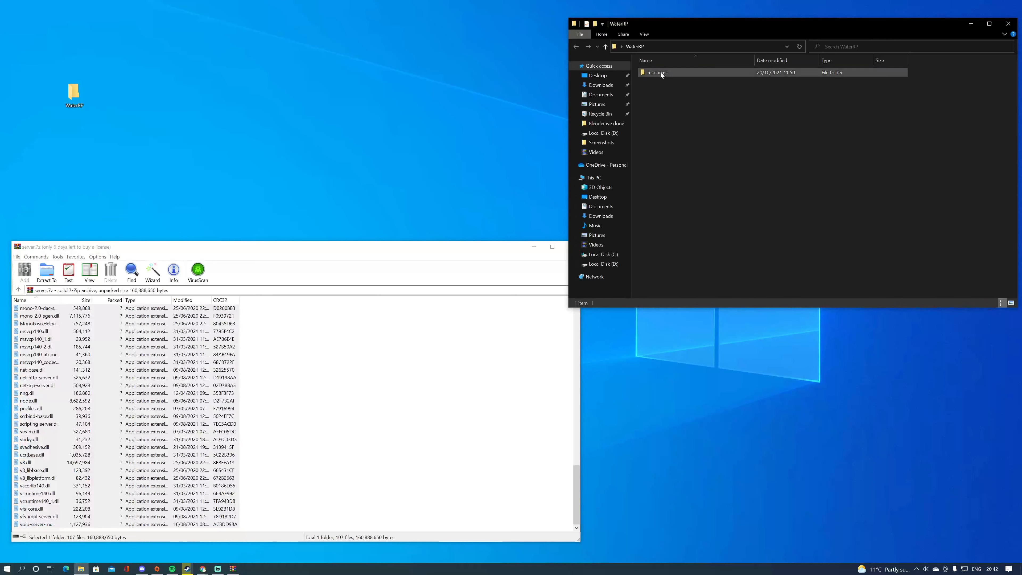
pyautogui.click(670, 73)
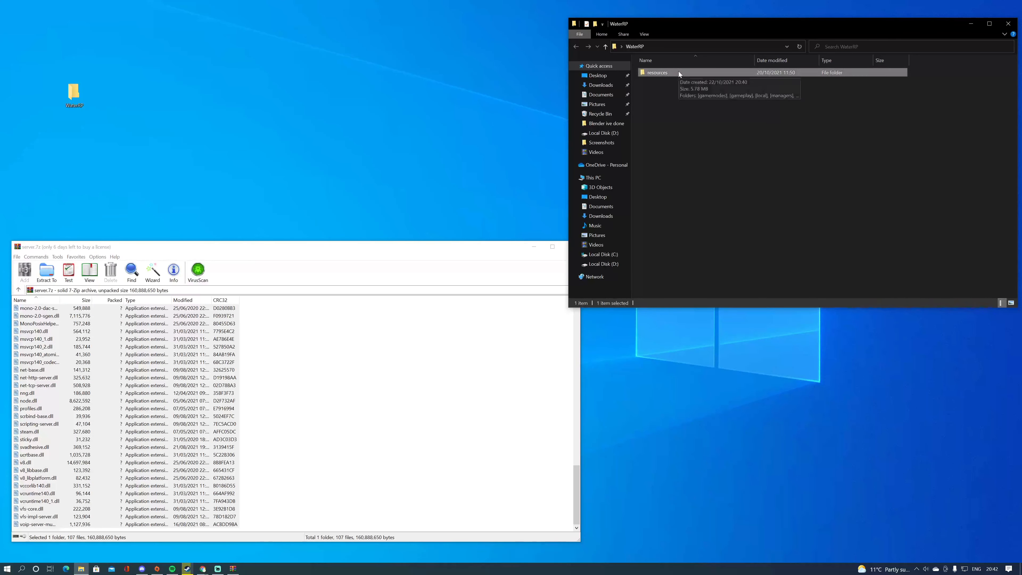
pyautogui.click(708, 185)
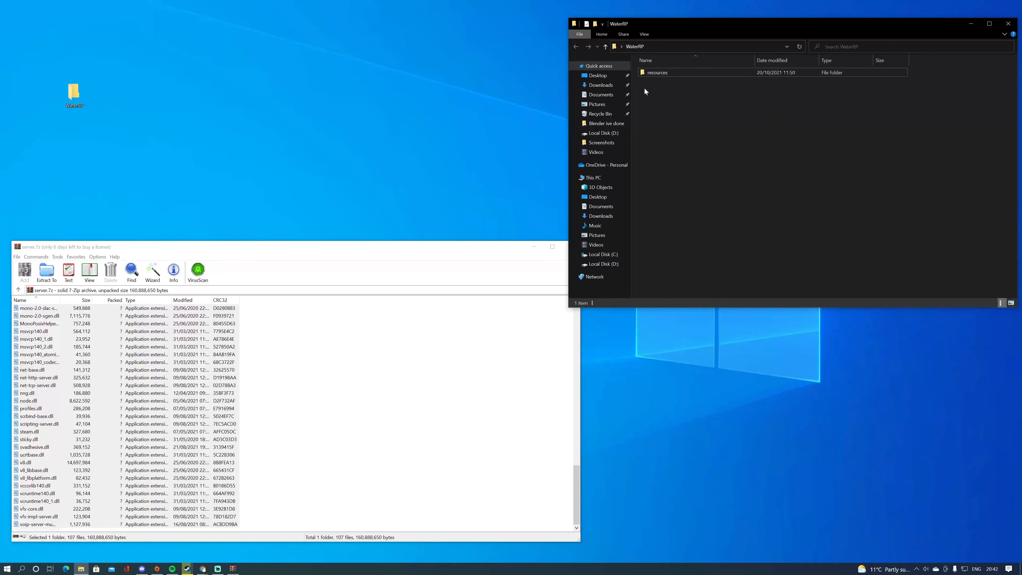
pyautogui.moveTo(644, 89); pyautogui.dragTo(729, 159)
pyautogui.moveTo(641, 80); pyautogui.dragTo(950, 227)
# - Extract the citizen folder and all files from server.7z into the WaterRP folder and close the archive
pyautogui.moveTo(248, 526); pyautogui.dragTo(36, 318)
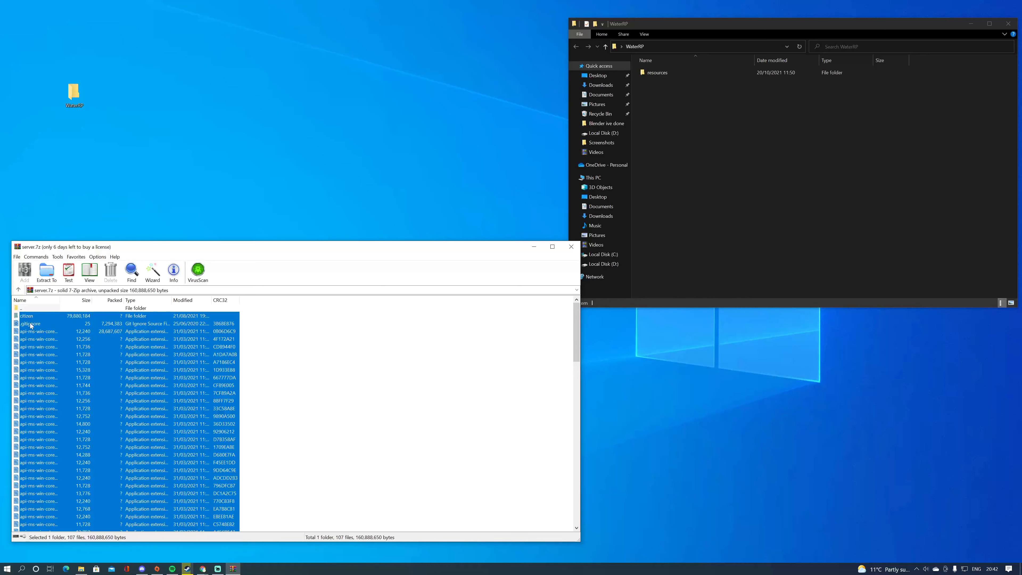
pyautogui.moveTo(32, 321); pyautogui.dragTo(727, 178)
pyautogui.moveTo(841, 161); pyautogui.dragTo(841, 160)
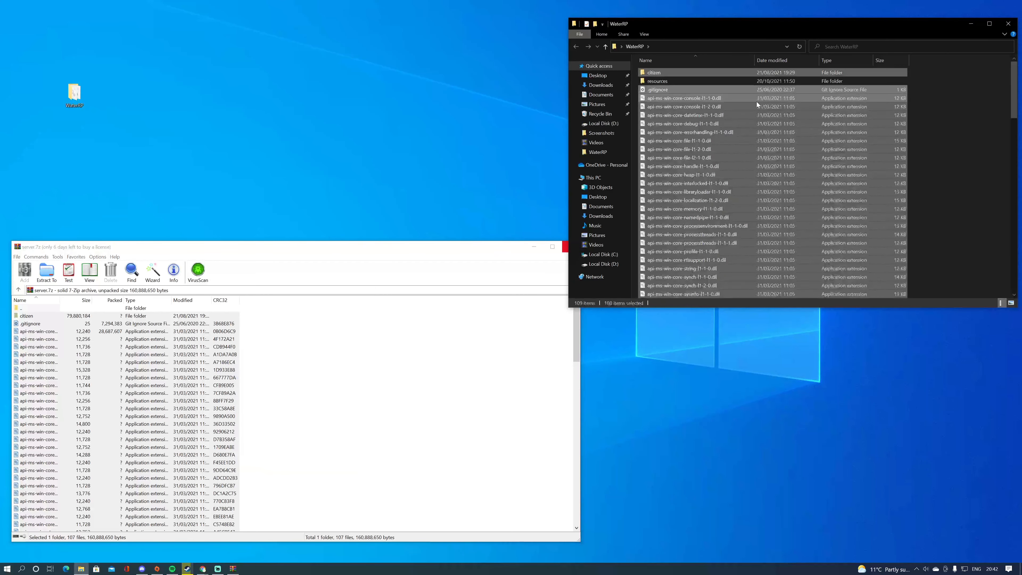
pyautogui.click(959, 131)
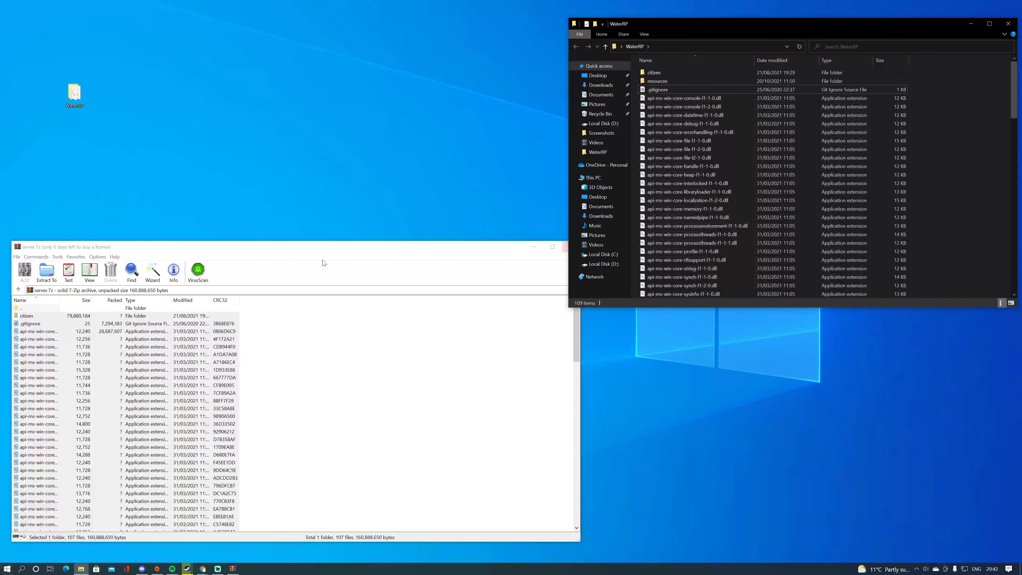
pyautogui.click(571, 246)
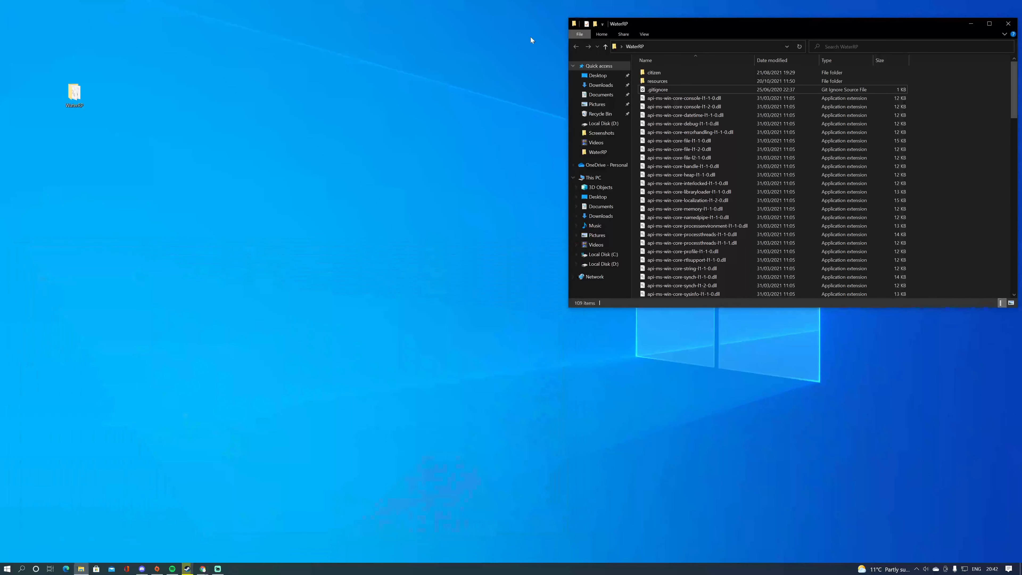
# - Delete the .gitignore file from the WaterRP folder
pyautogui.click(711, 87)
pyautogui.click(1001, 84)
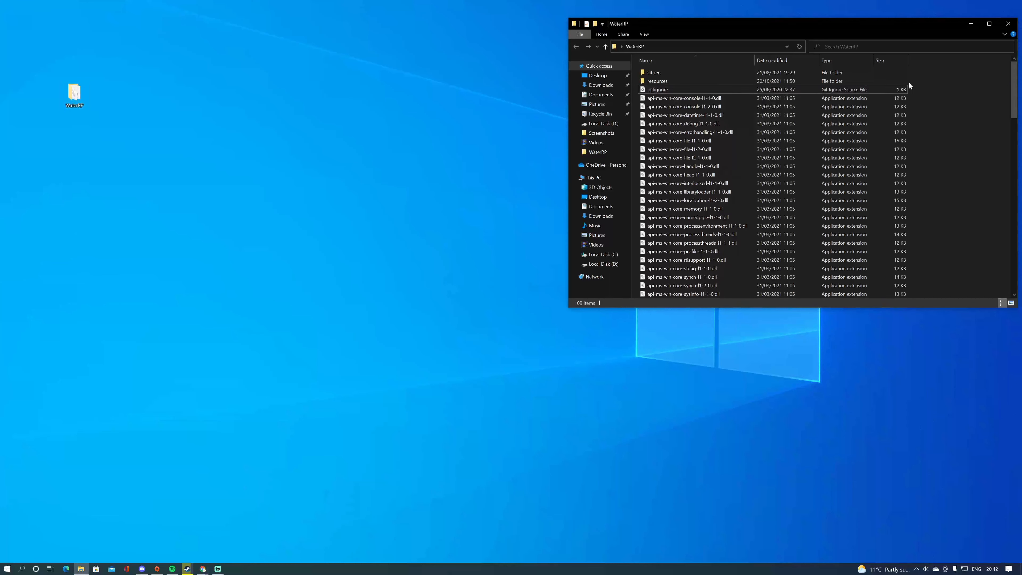
pyautogui.click(748, 90)
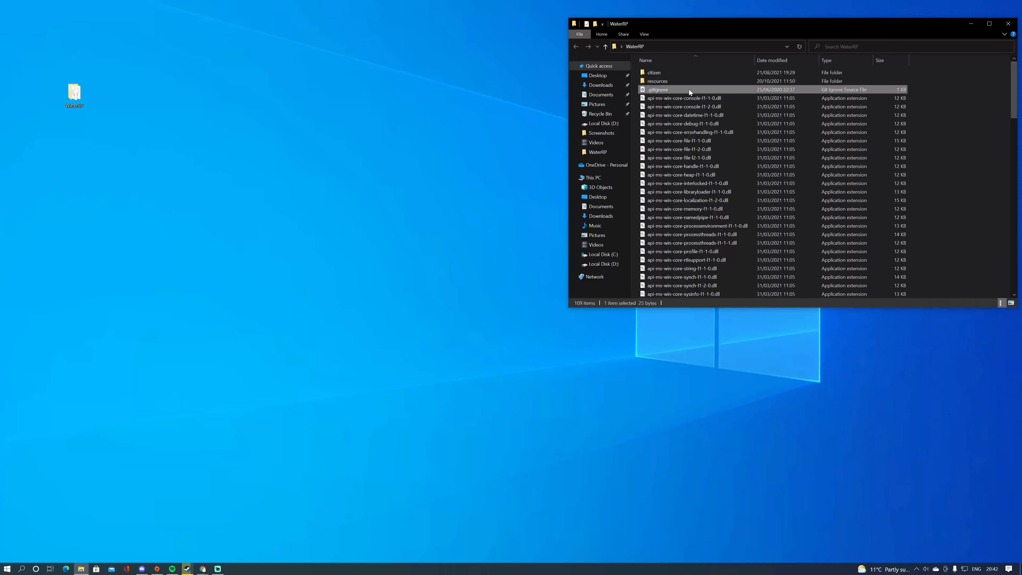
pyautogui.press('Delete')
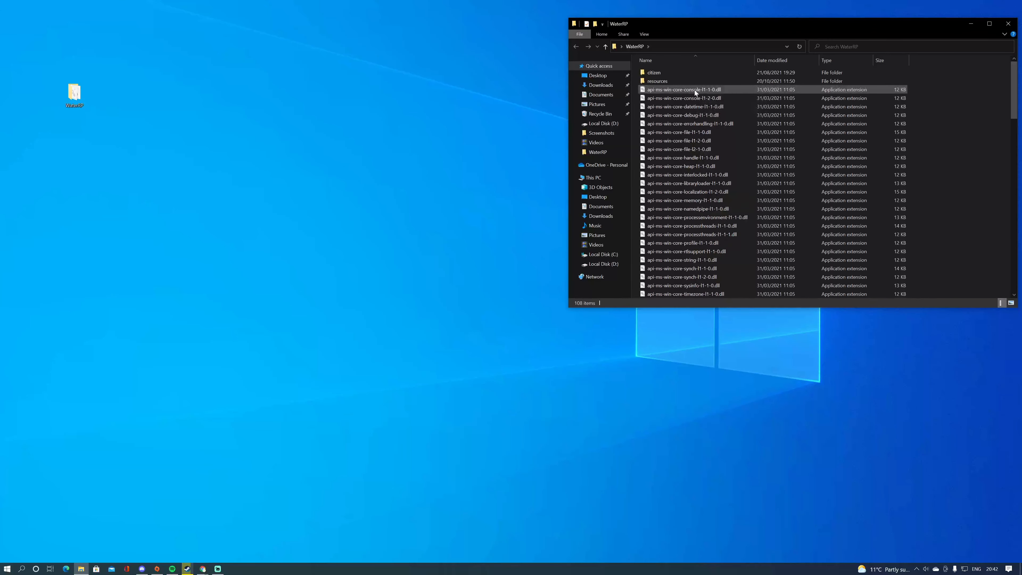
# - Create a new text document in the WaterRP folder
pyautogui.scroll(-13, 674, 98)
pyautogui.scroll(13, 695, 161)
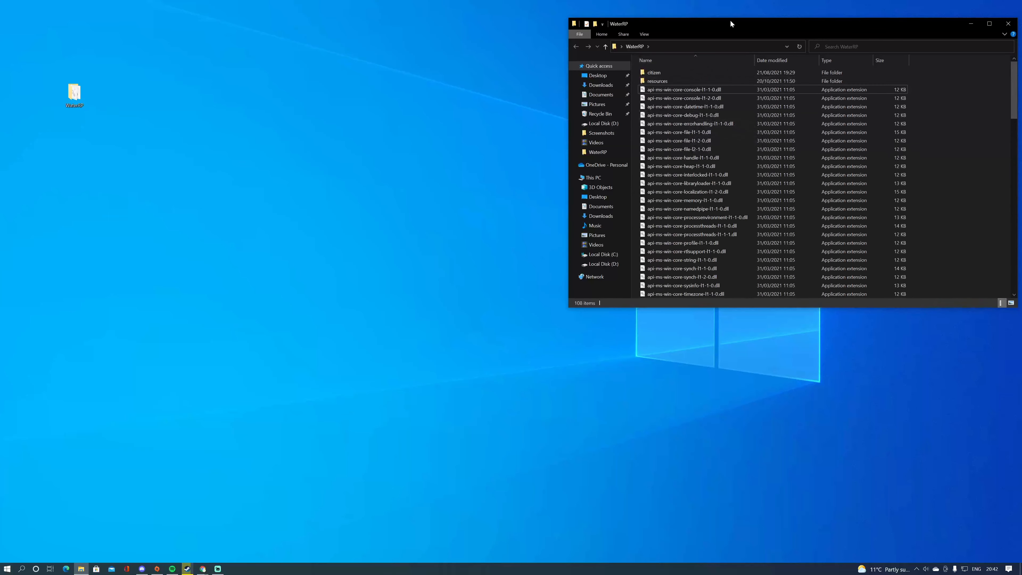
pyautogui.moveTo(723, 25)
pyautogui.mouseDown()
pyautogui.moveTo(685, 50)
pyautogui.moveTo(218, 224)
pyautogui.moveTo(165, 271)
pyautogui.moveTo(687, 65)
pyautogui.moveTo(717, 18)
pyautogui.mouseUp()
pyautogui.scroll(-2, 684, 169)
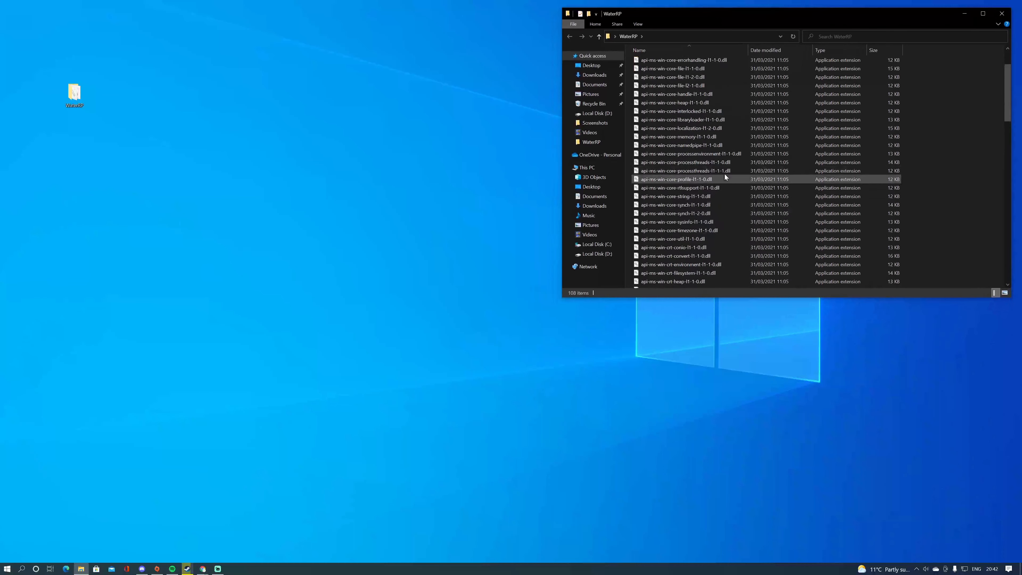
pyautogui.scroll(2, 724, 173)
pyautogui.rightClick(966, 144)
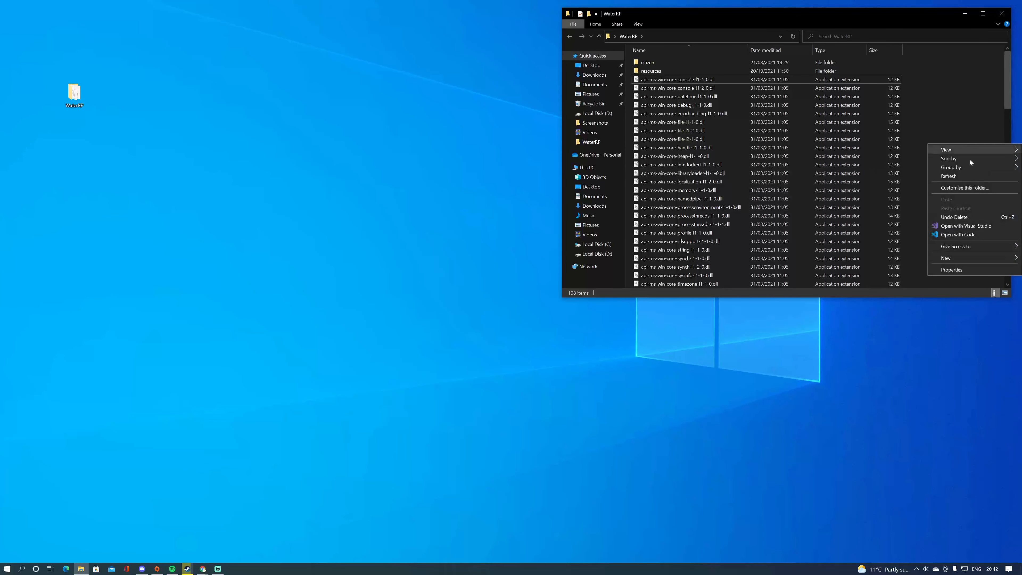
pyautogui.moveTo(977, 260)
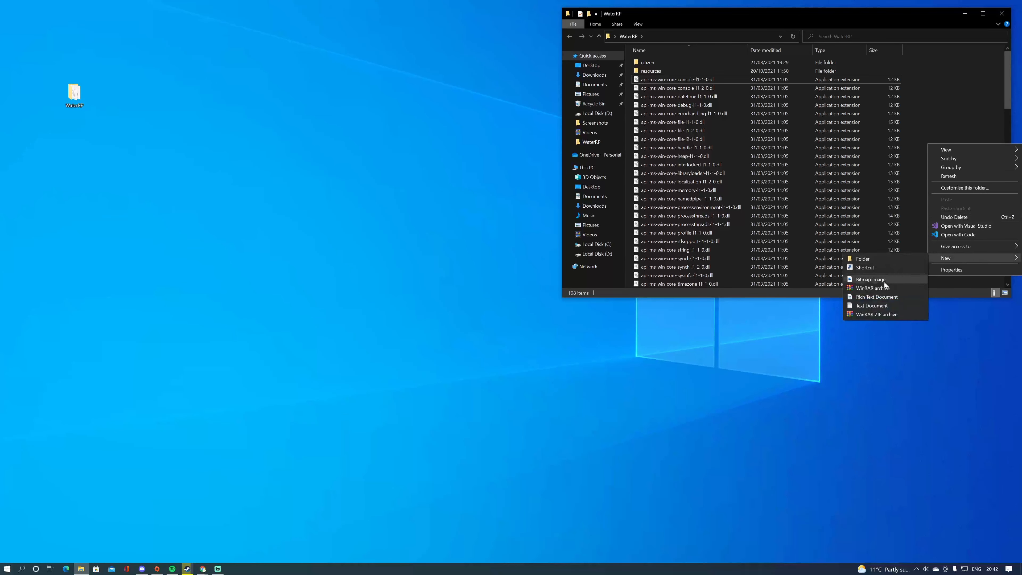
pyautogui.click(873, 305)
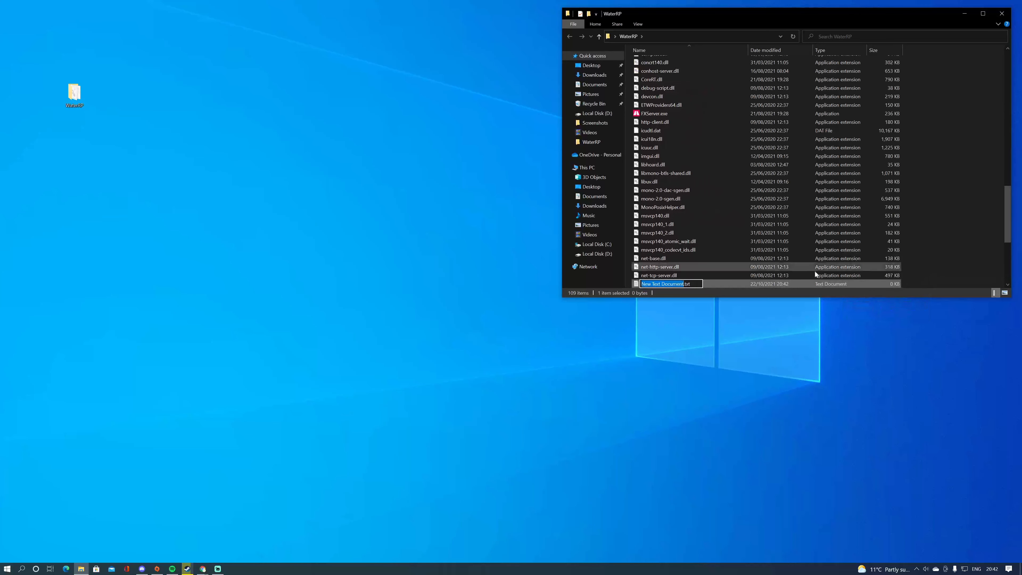
# - Name the new text document server.cfg, replacing its txt extension, and accept the extension change
pyautogui.write('server')
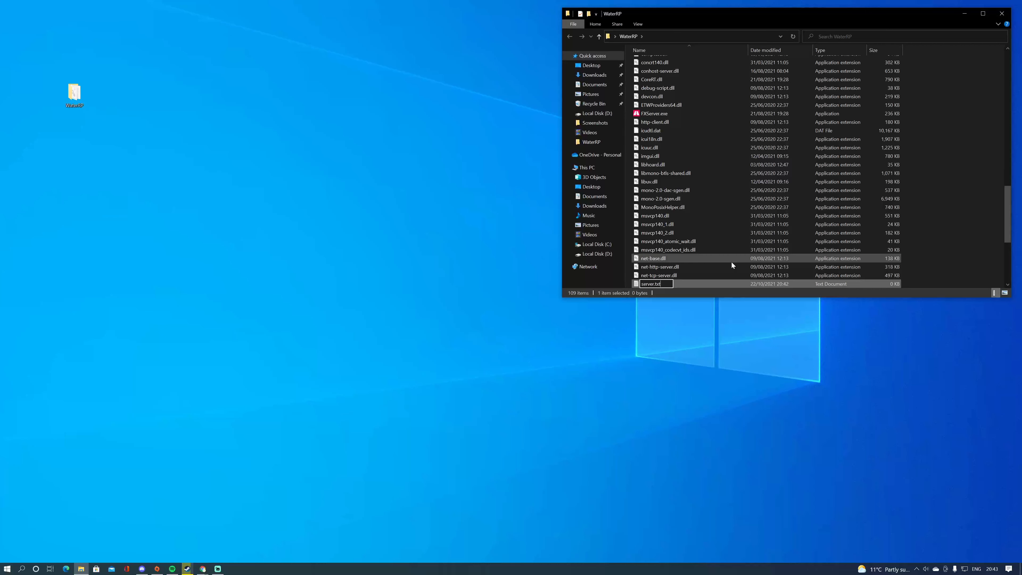
pyautogui.press('BackSpace')
pyautogui.press('BackSpace')
pyautogui.press('BackSpace')
pyautogui.write('cfg')
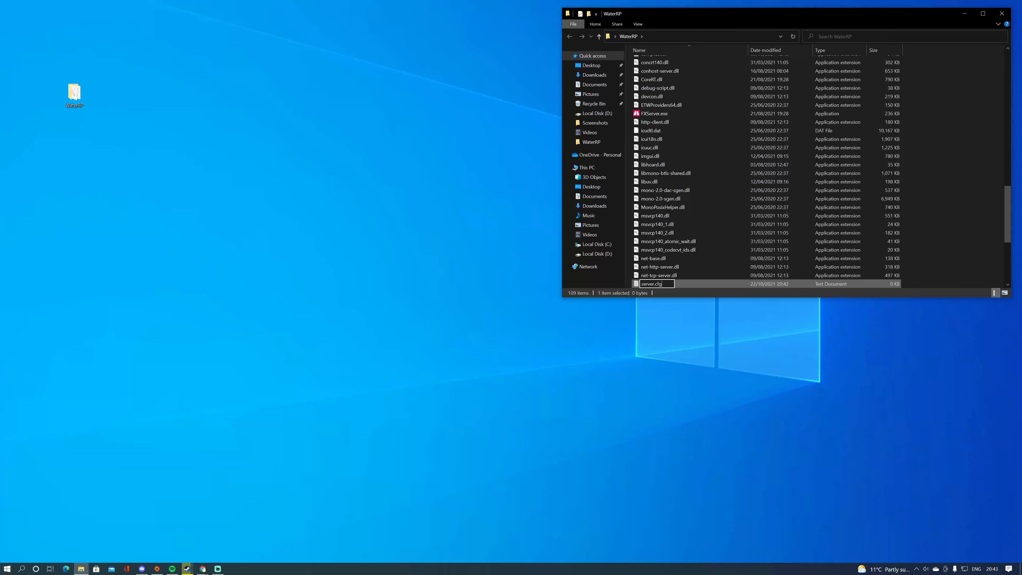
pyautogui.press('Return')
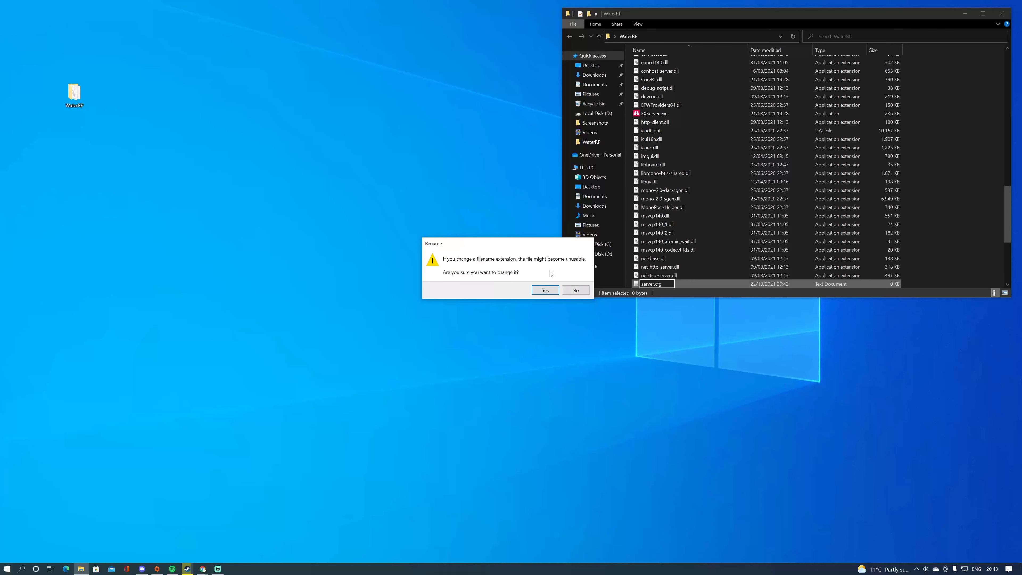
pyautogui.click(546, 290)
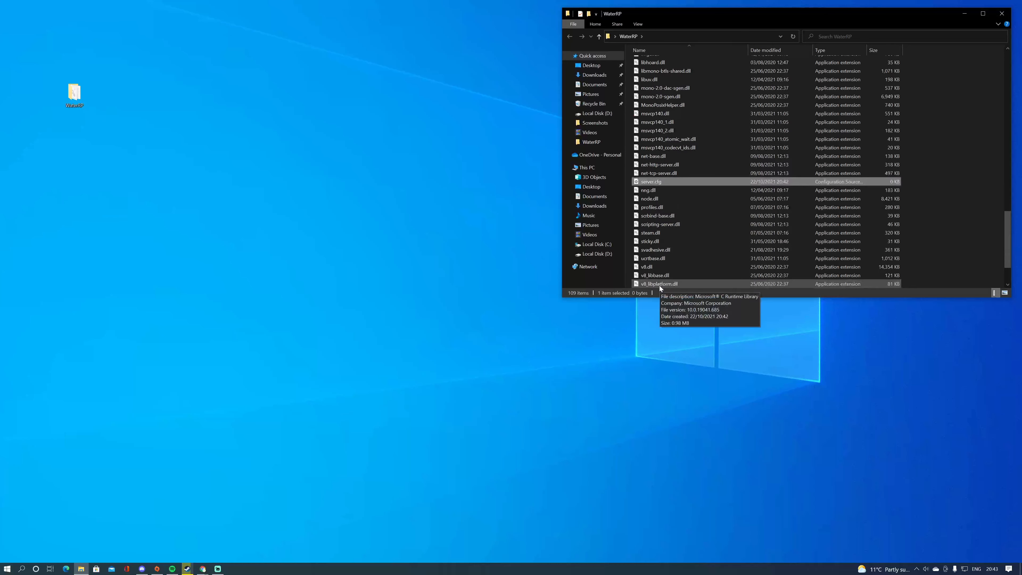
# - Turn the display of file name extensions off and back on in the WaterRP folder
pyautogui.scroll(-2, 659, 285)
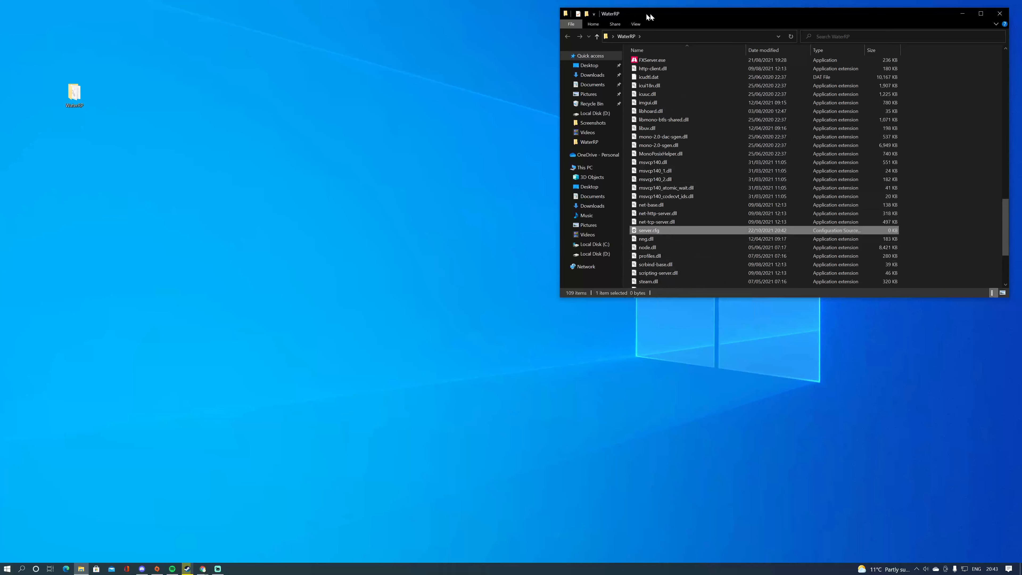
pyautogui.moveTo(639, 25); pyautogui.dragTo(615, 29)
pyautogui.click(613, 29)
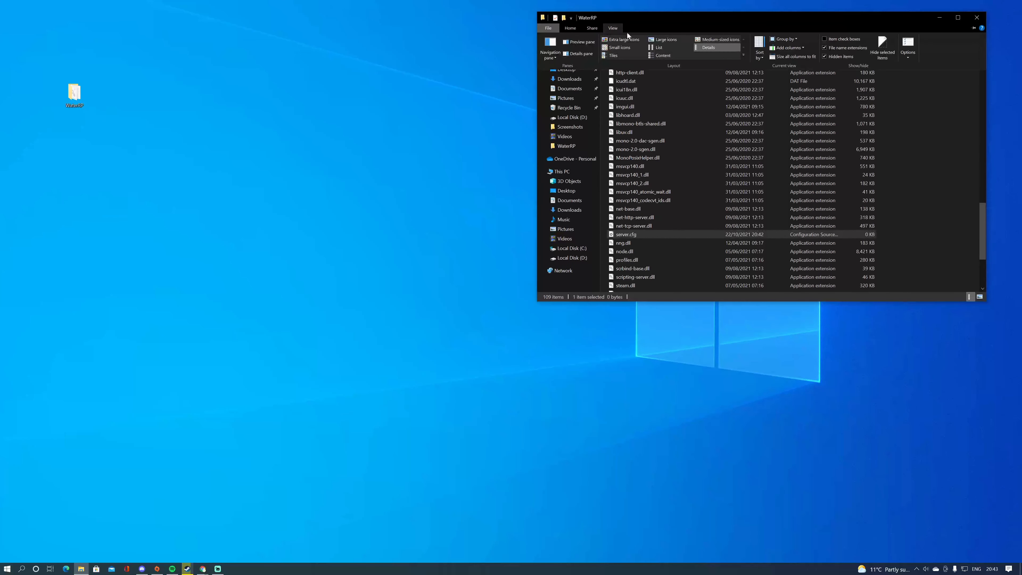
pyautogui.click(825, 49)
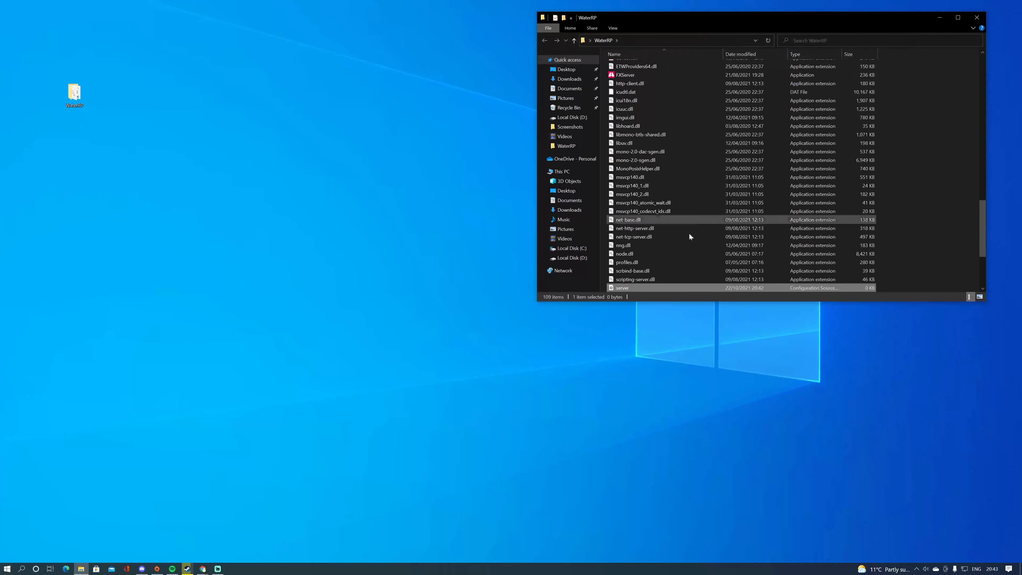
pyautogui.scroll(-2, 639, 254)
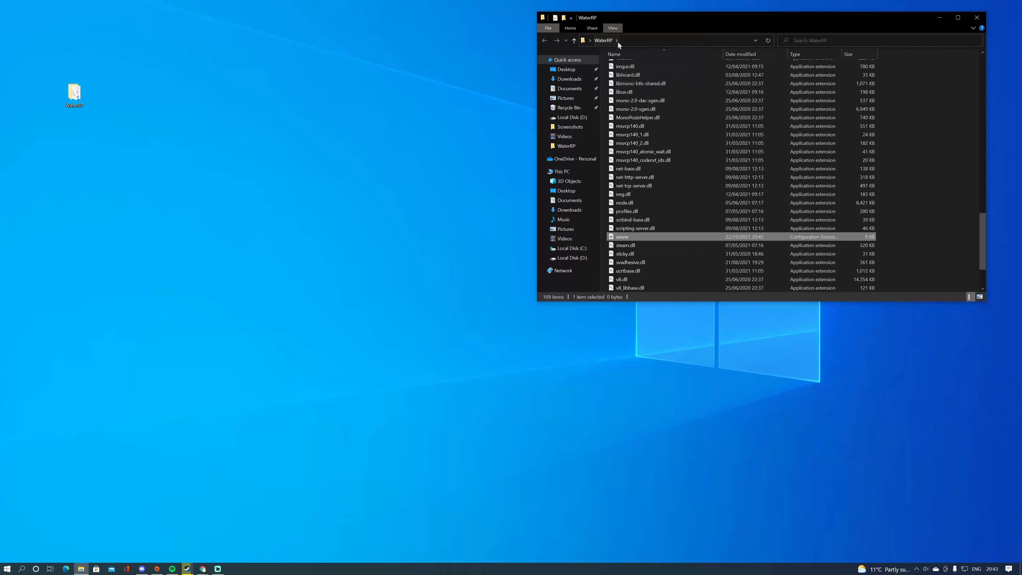
pyautogui.click(615, 28)
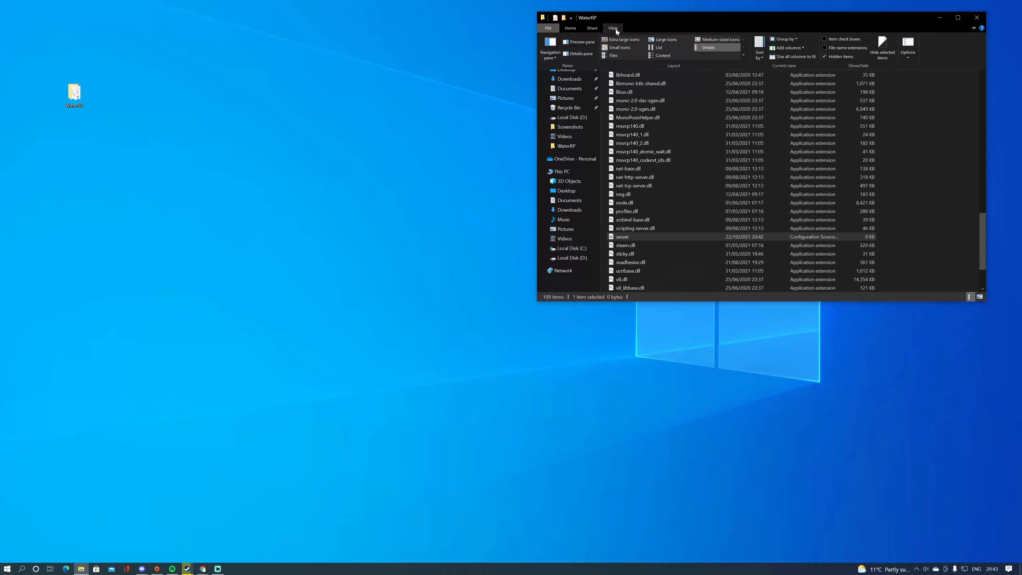
pyautogui.click(825, 47)
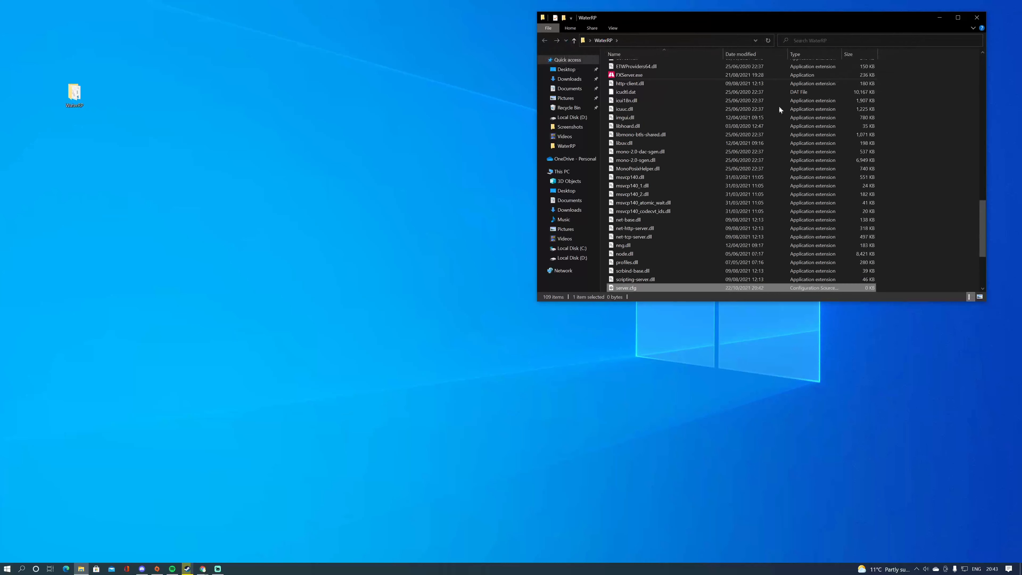
# - Create another text document in the WaterRP folder and name it server.cfg, keeping its txt extension
pyautogui.scroll(-2, 634, 266)
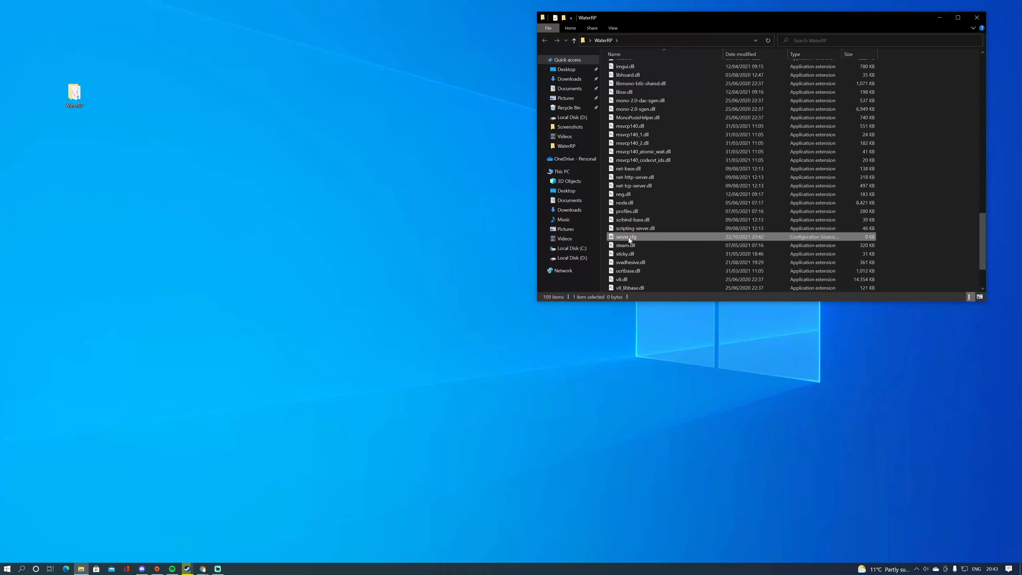
pyautogui.scroll(-1, 643, 240)
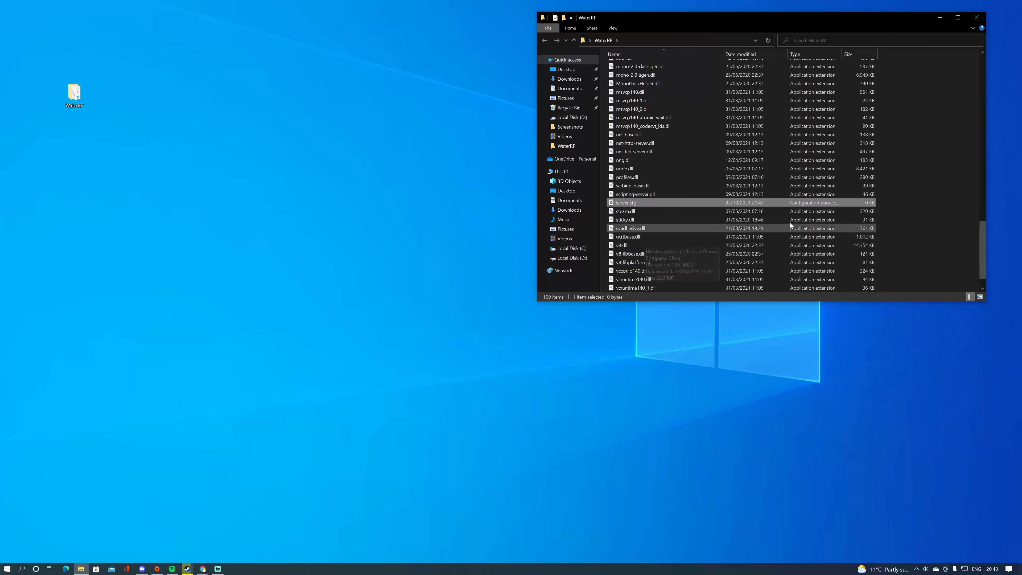
pyautogui.rightClick(893, 200)
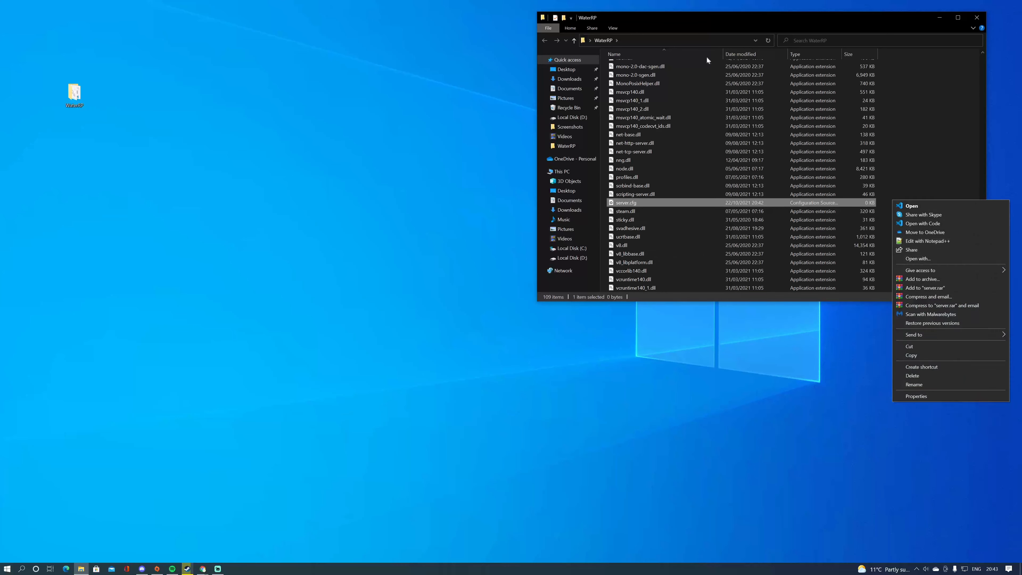
pyautogui.rightClick(925, 176)
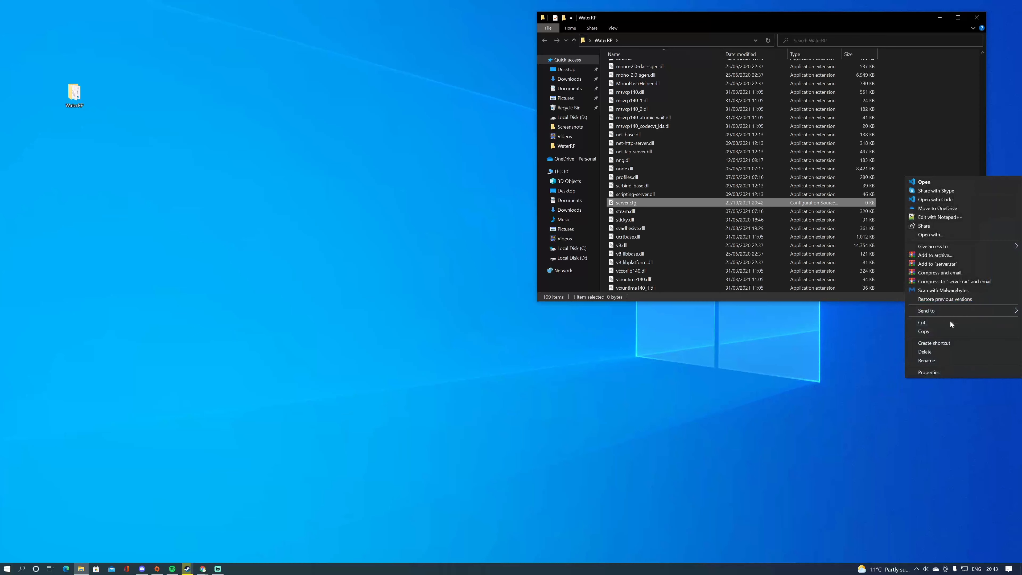
pyautogui.click(965, 148)
pyautogui.rightClick(966, 151)
pyautogui.moveTo(977, 263)
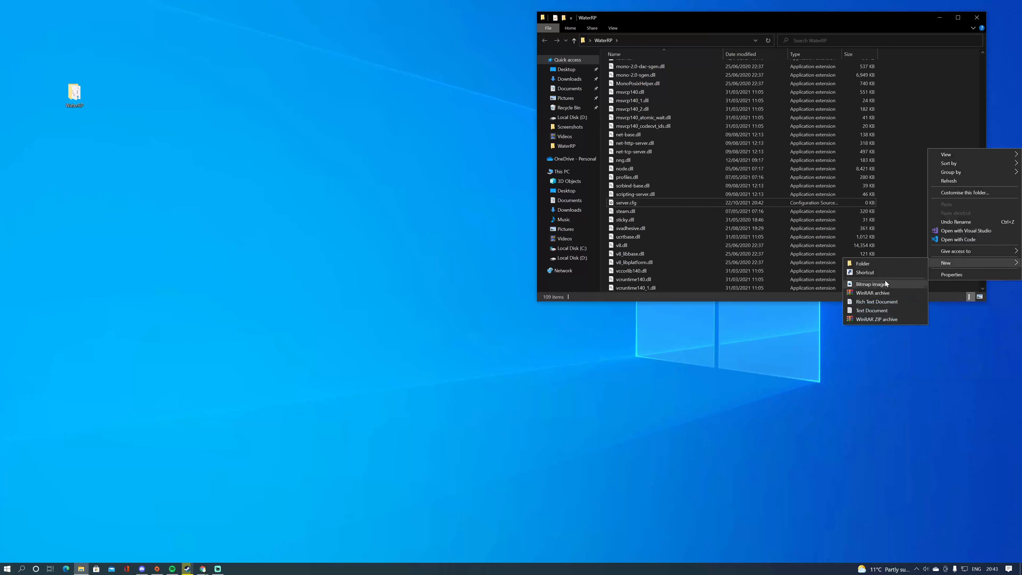
pyautogui.click(880, 311)
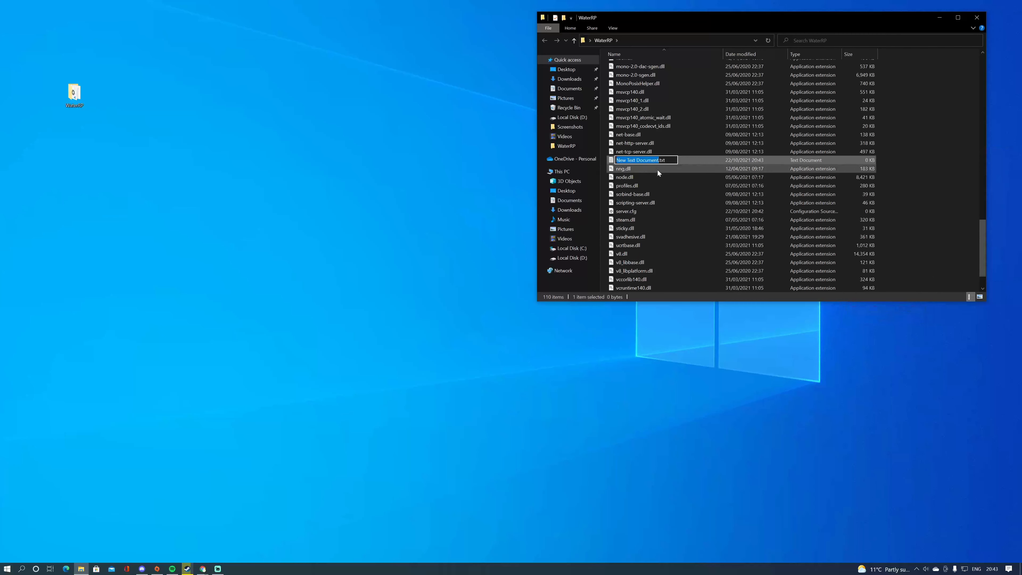
pyautogui.write('server.cfg')
pyautogui.press('Return')
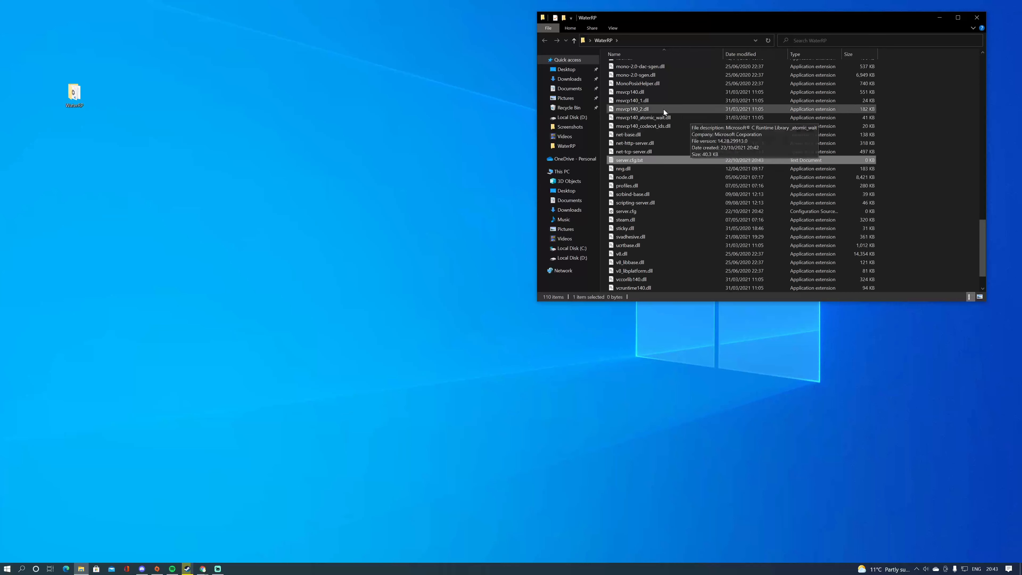
# - Hide the file name extensions to compare the two server files in the WaterRP folder, and show the extensions again
pyautogui.click(612, 29)
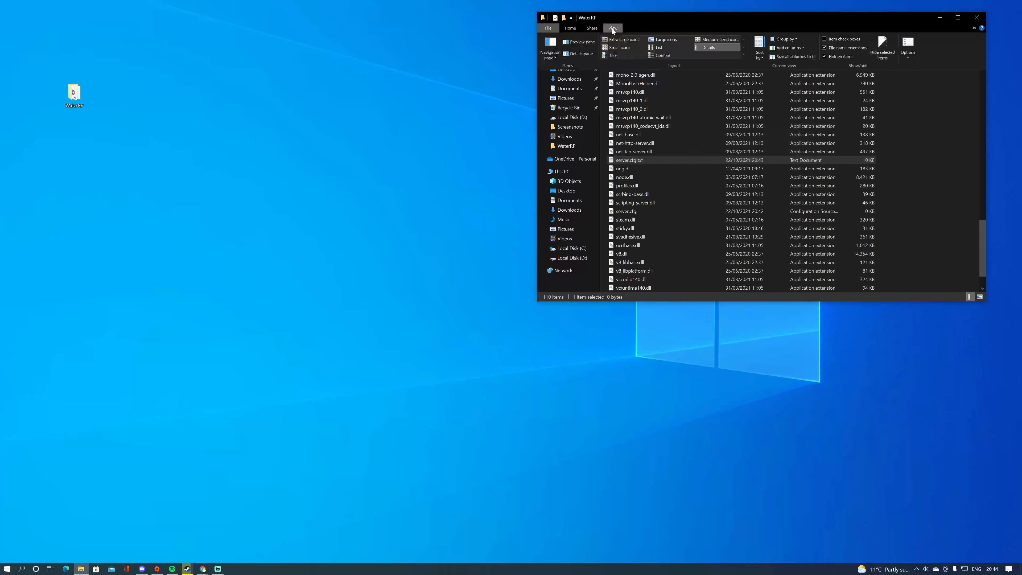
pyautogui.click(825, 48)
pyautogui.scroll(-1, 655, 256)
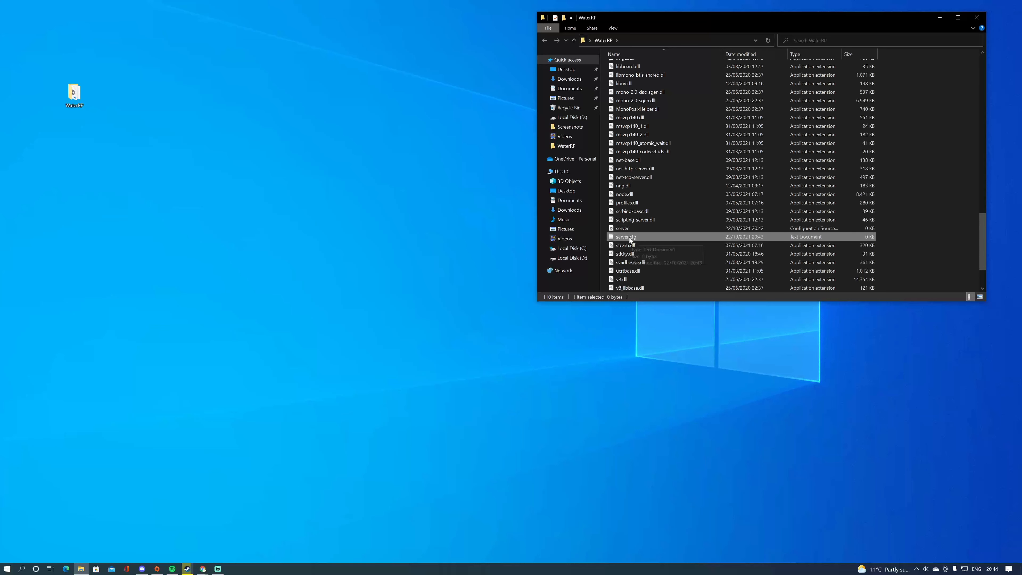
pyautogui.click(622, 28)
pyautogui.click(837, 48)
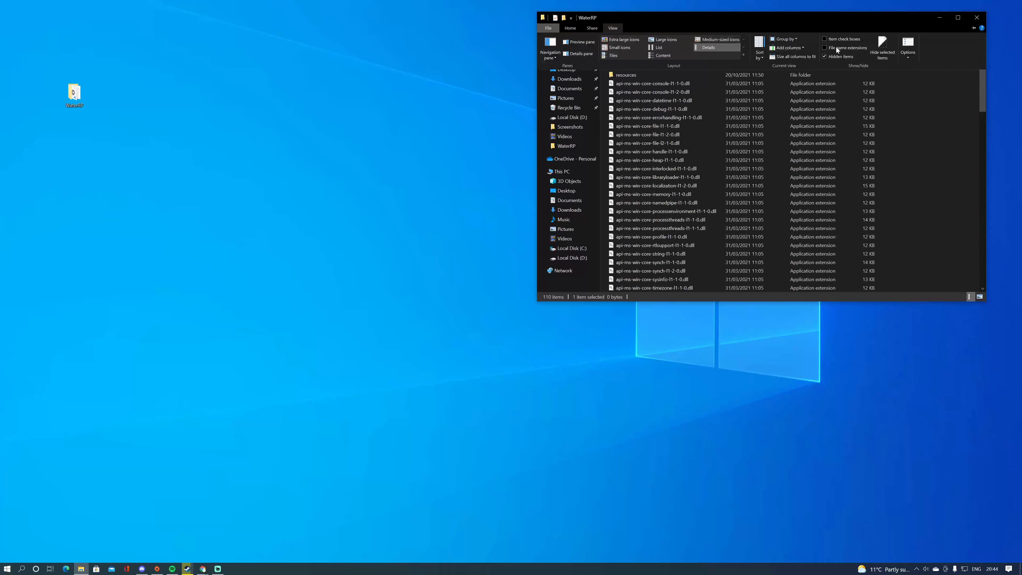
# - Delete the server.cfg.txt file from the WaterRP folder
pyautogui.scroll(-2, 691, 194)
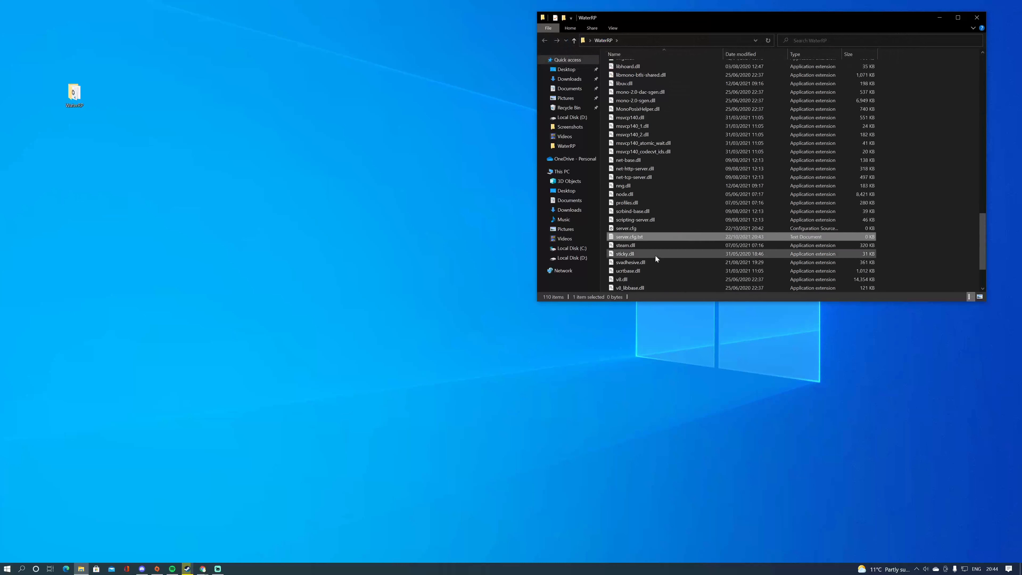
pyautogui.rightClick(638, 236)
pyautogui.press('d')
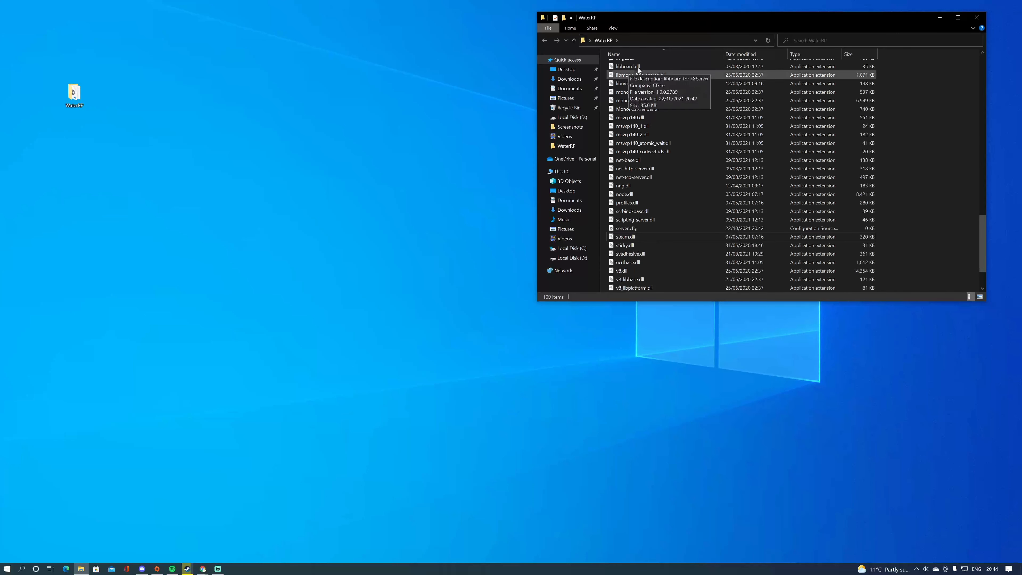
# - Open server.cfg in Notepad++ and resize the editor window to sit beside the WaterRP folder
pyautogui.scroll(-2, 689, 178)
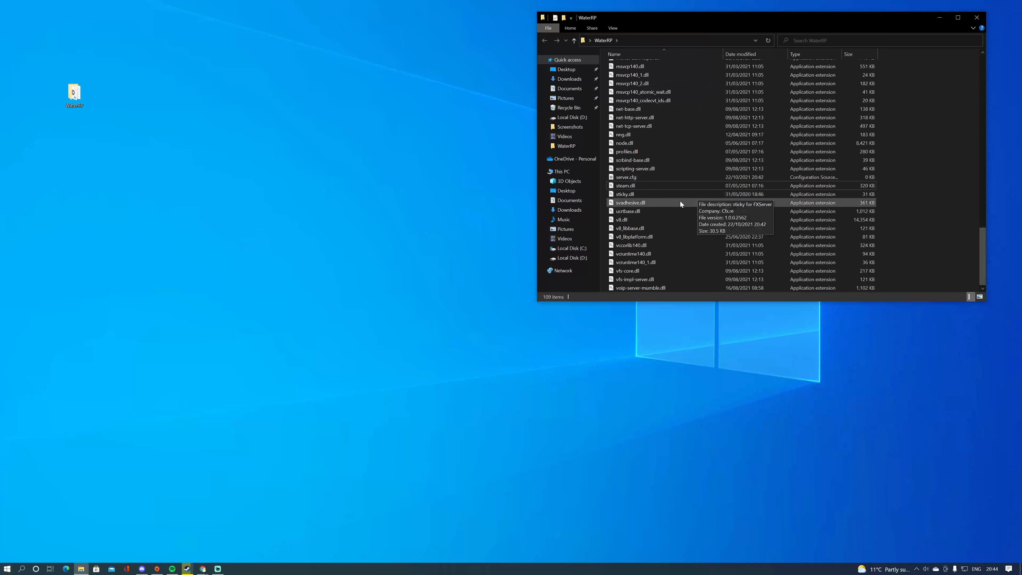
pyautogui.rightClick(650, 177)
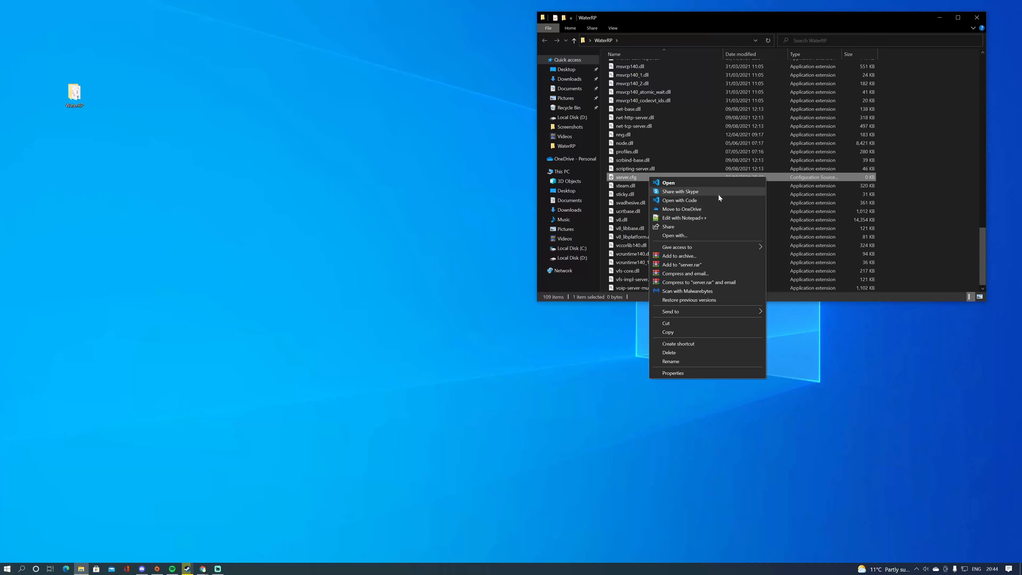
pyautogui.click(715, 219)
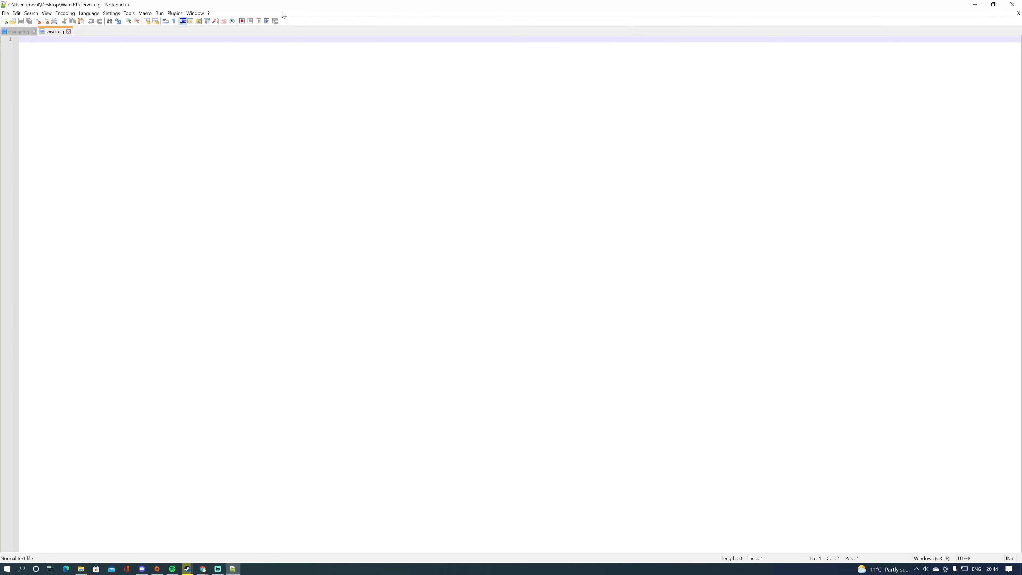
pyautogui.moveTo(293, 8); pyautogui.dragTo(196, 119)
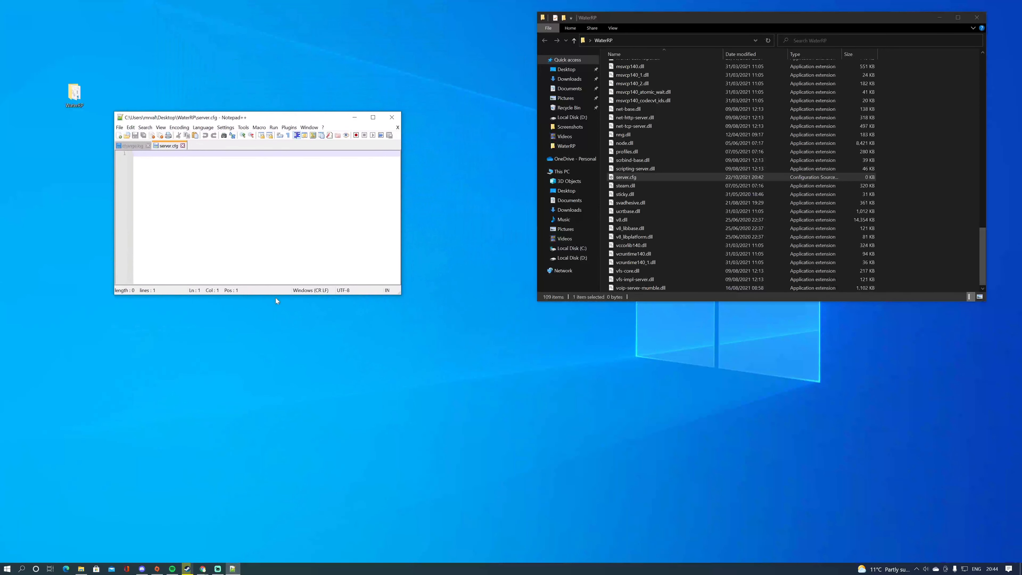
pyautogui.moveTo(275, 298); pyautogui.dragTo(274, 460)
pyautogui.moveTo(402, 302); pyautogui.dragTo(616, 302)
pyautogui.moveTo(394, 117); pyautogui.dragTo(295, 18)
pyautogui.moveTo(291, 358); pyautogui.dragTo(290, 510)
# - Switch to the FiveM setup documentation in Chrome, close the browser window with the server builds, and maximise the documentation window
pyautogui.moveTo(203, 569)
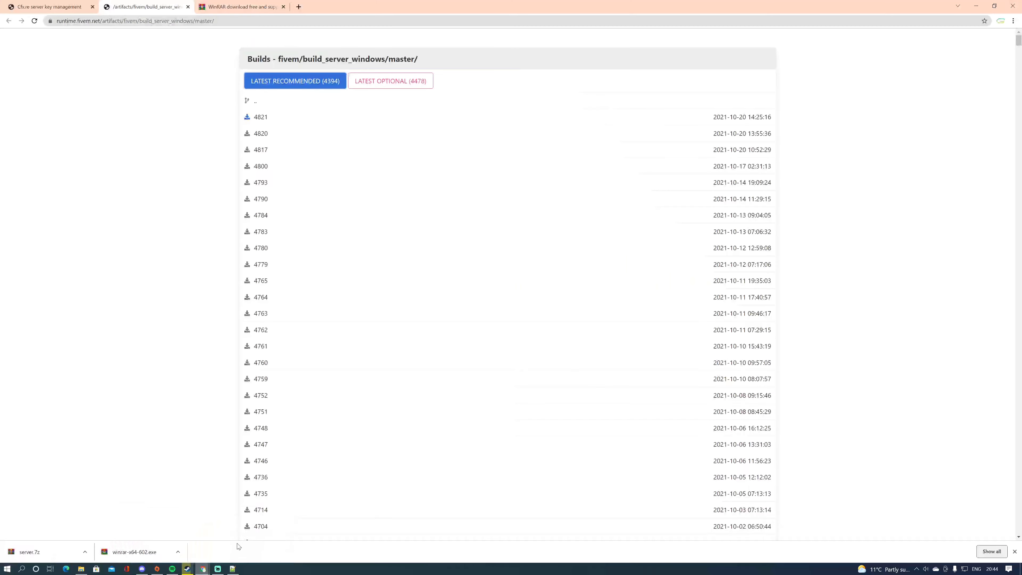
pyautogui.click(240, 549)
pyautogui.moveTo(203, 568)
pyautogui.moveTo(1021, 126); pyautogui.dragTo(382, 107)
pyautogui.moveTo(278, 3); pyautogui.dragTo(288, 135)
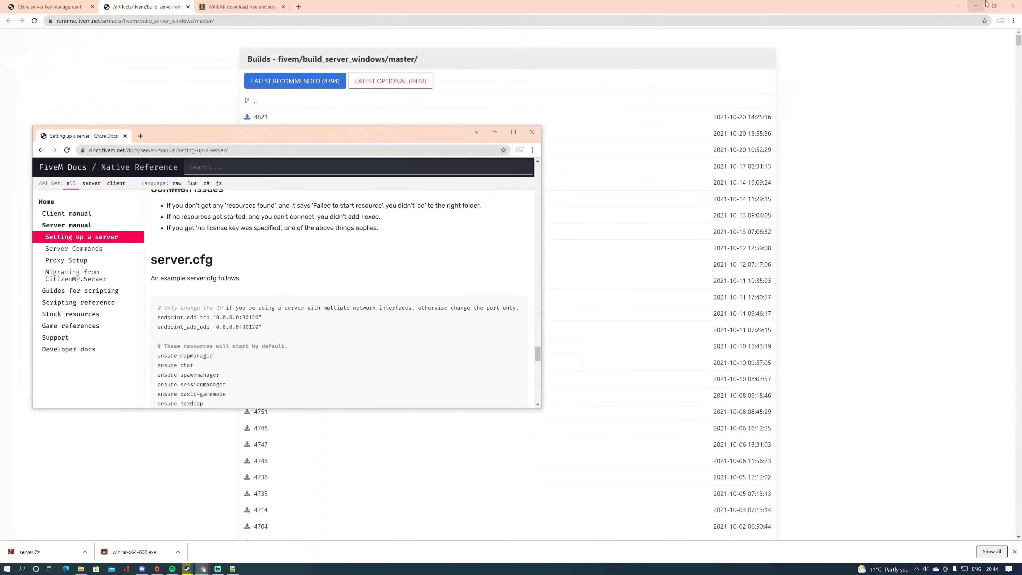
pyautogui.click(1013, 5)
pyautogui.moveTo(402, 135); pyautogui.dragTo(572, 2)
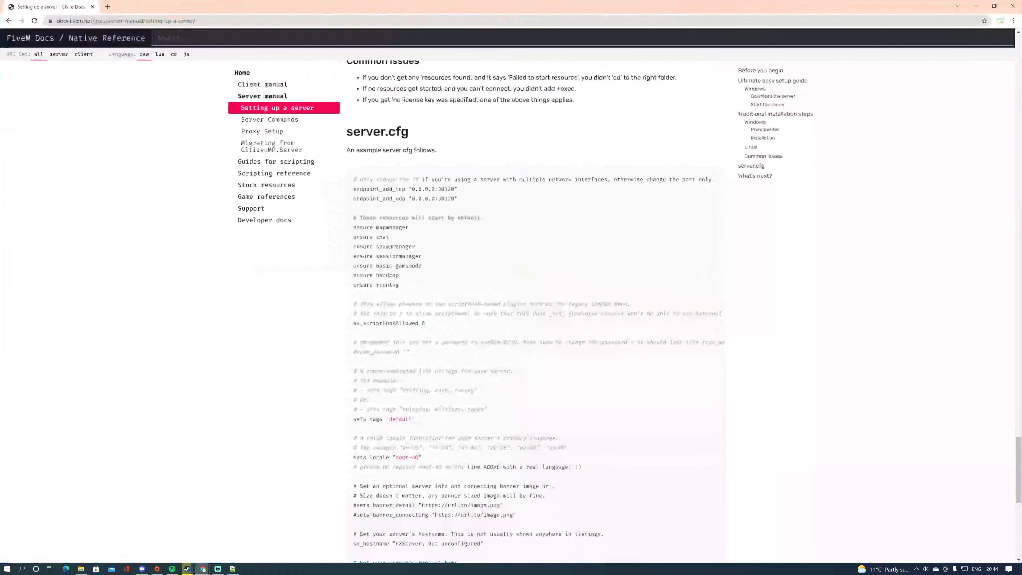
# - Copy the complete example configuration under the server.cfg heading, from the endpoint comment through the sv_licenseKey line
pyautogui.scroll(-2, 412, 285)
pyautogui.scroll(2, 414, 266)
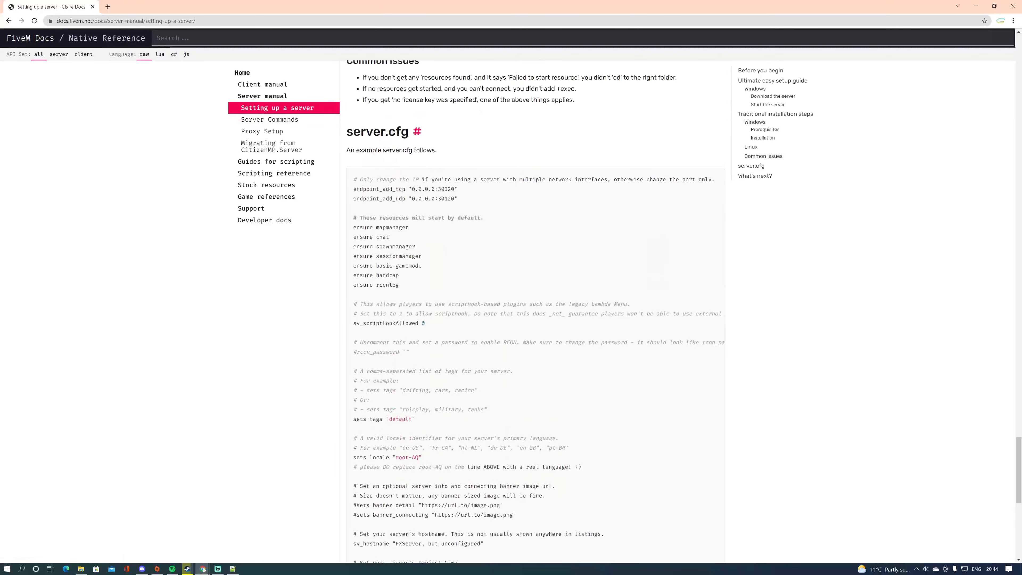
pyautogui.moveTo(347, 133); pyautogui.dragTo(416, 135)
pyautogui.click(489, 139)
pyautogui.moveTo(351, 180); pyautogui.dragTo(461, 458)
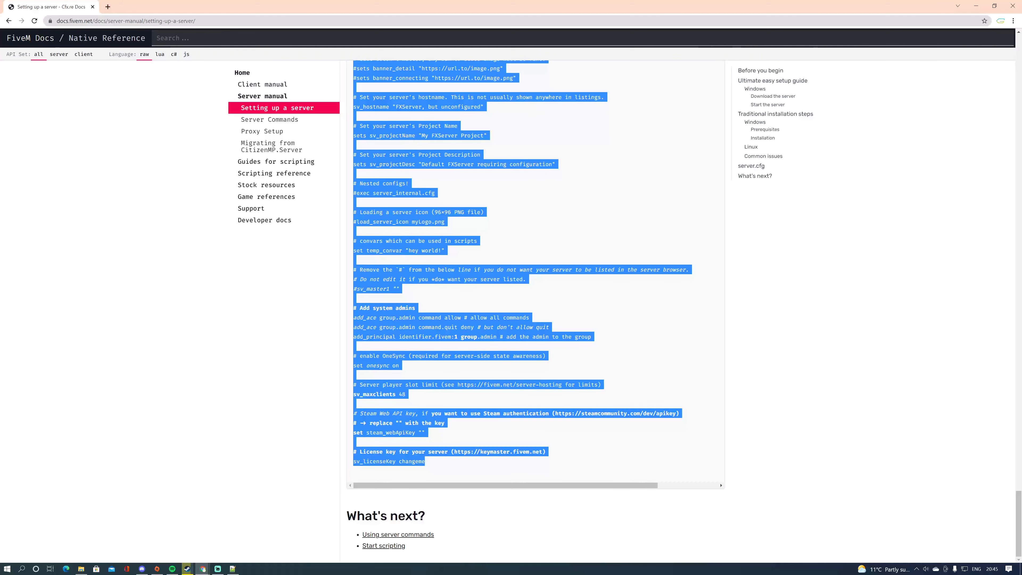
# - Paste the copied example configuration into server.cfg in Notepad++, save the file and close the editor
pyautogui.click(976, 6)
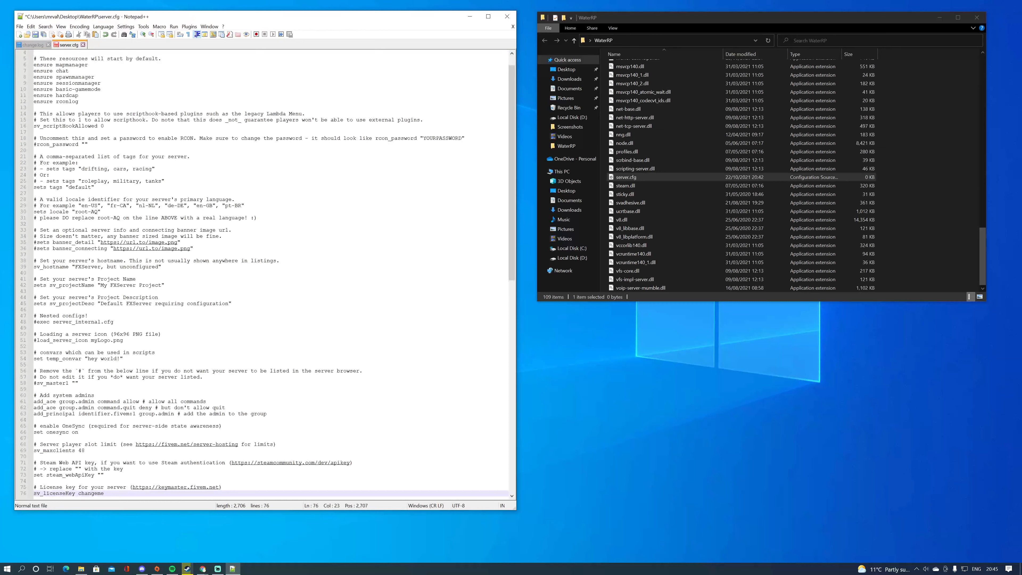
pyautogui.hotkey('ctrl', 's')
pyautogui.scroll(1, 274, 121)
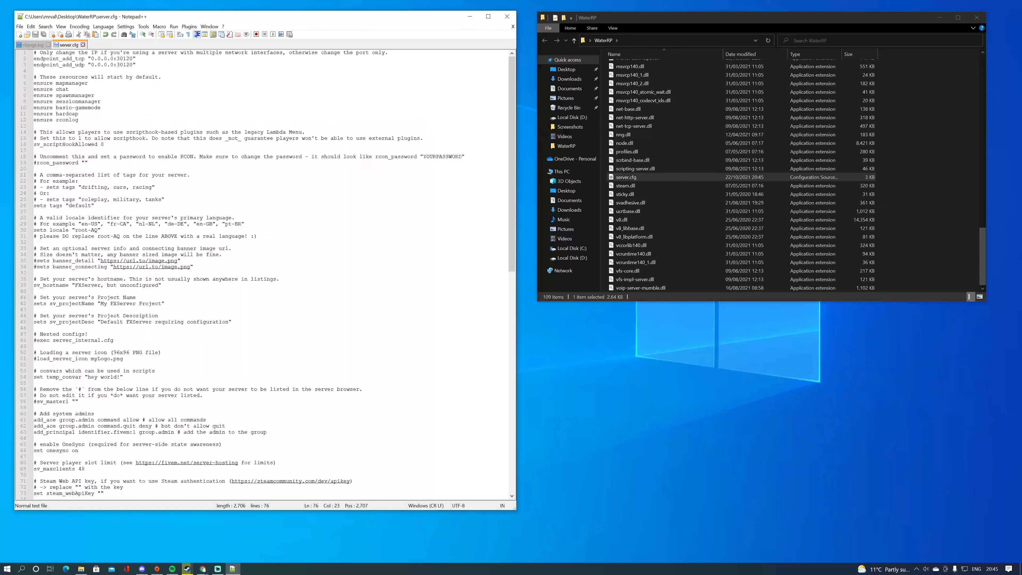
pyautogui.click(507, 16)
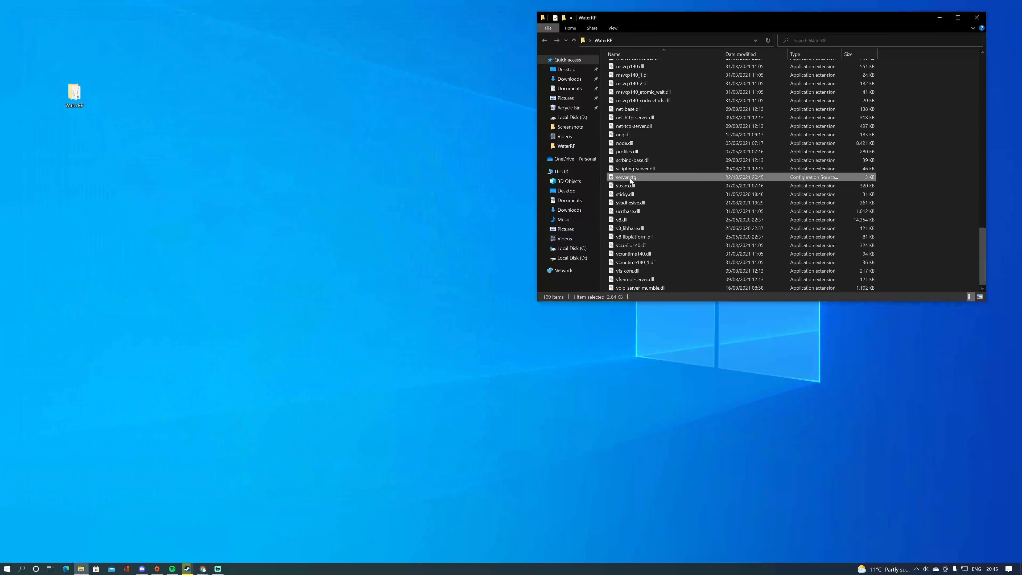
# - Reopen server.cfg in Notepad++ and look through its configuration down to the license key line
pyautogui.rightClick(630, 179)
pyautogui.click(660, 220)
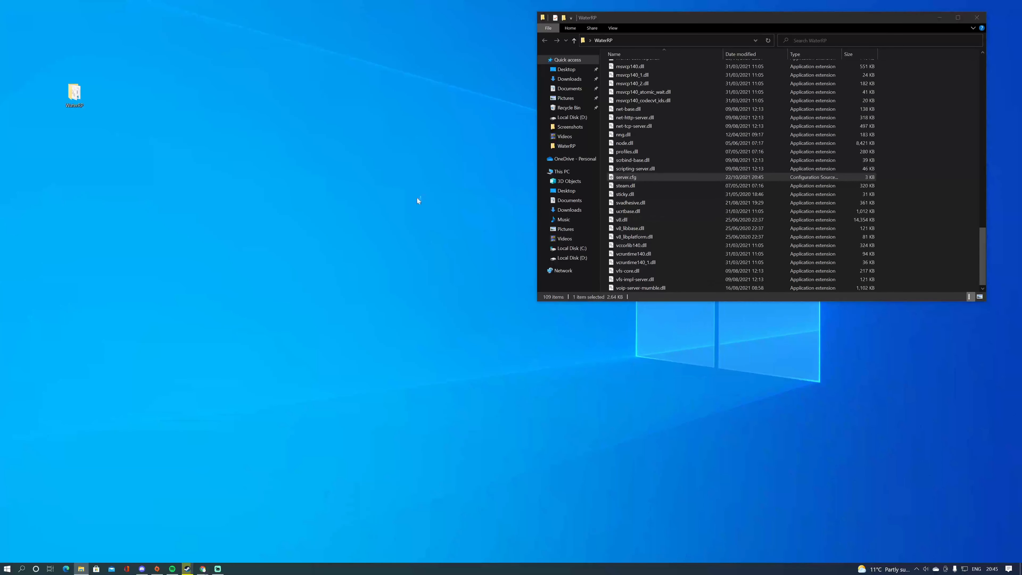
pyautogui.scroll(-14, 262, 275)
pyautogui.scroll(12, 262, 275)
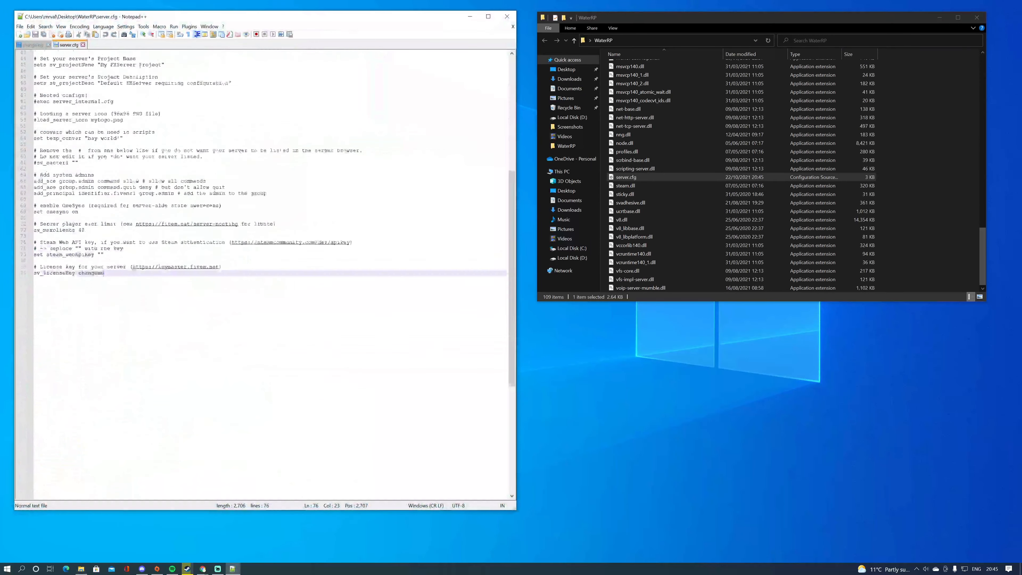
pyautogui.scroll(2, 261, 275)
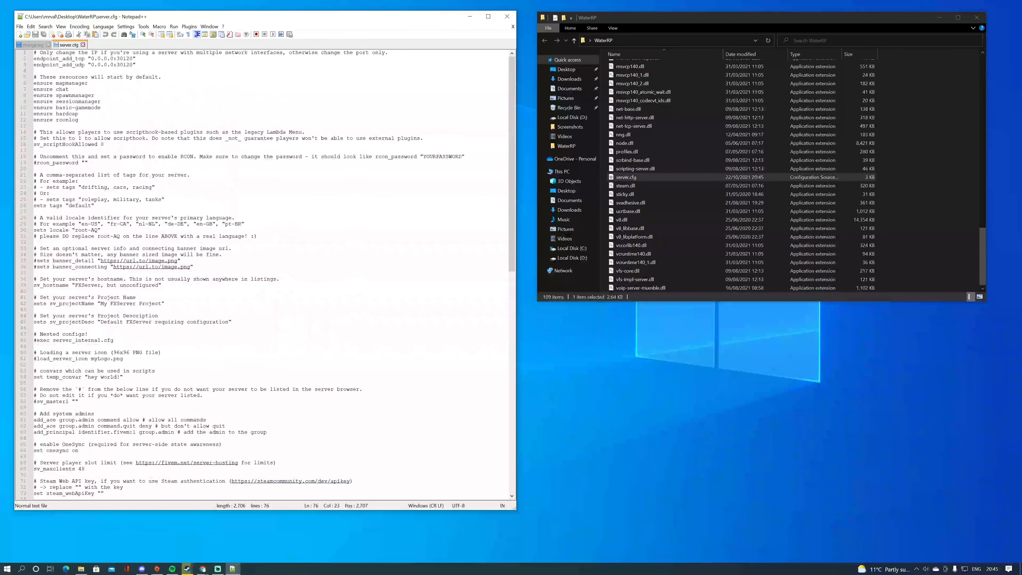
pyautogui.scroll(-5, 262, 275)
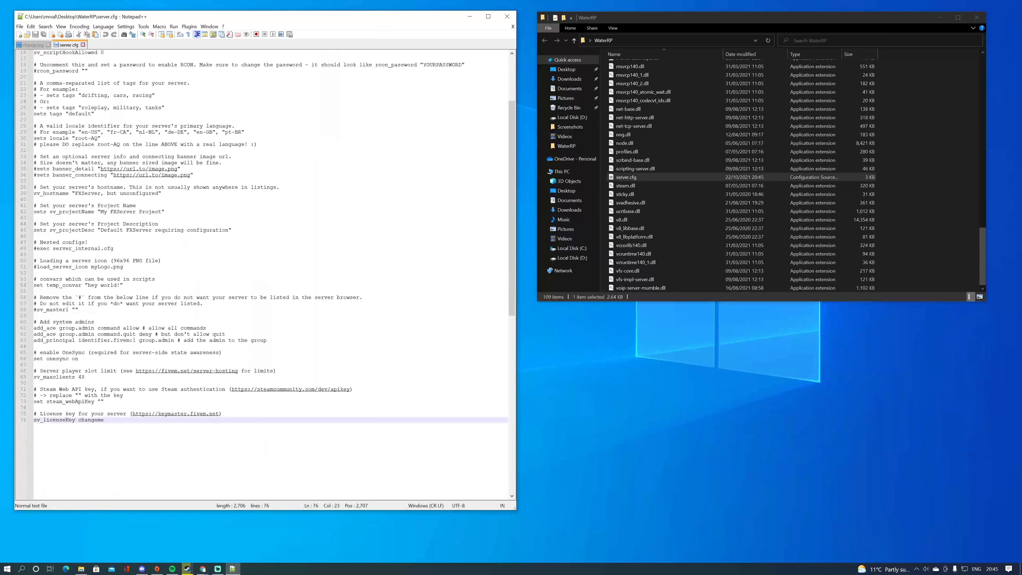
pyautogui.scroll(-2, 261, 275)
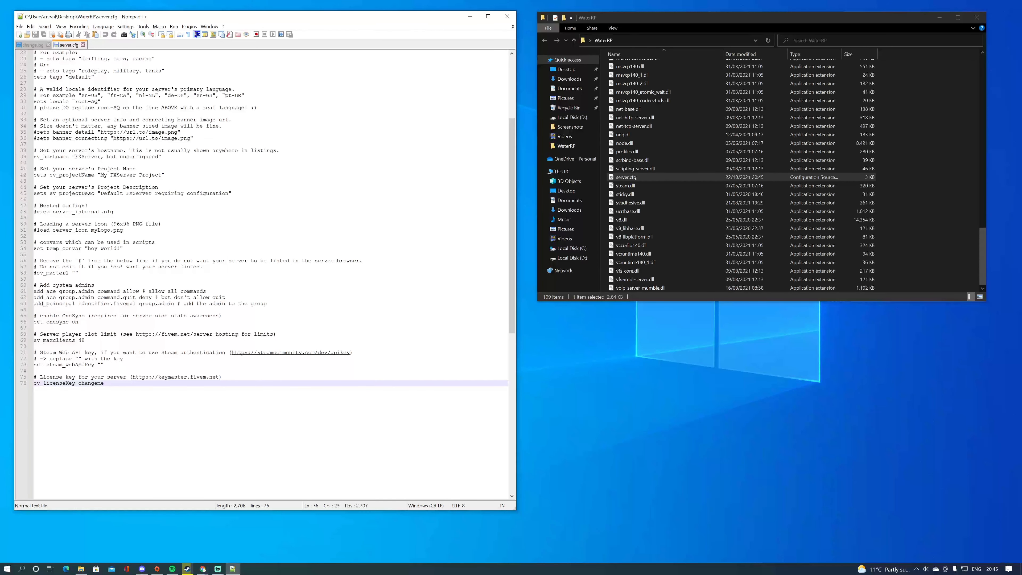
pyautogui.moveTo(1, 1); pyautogui.dragTo(532, 522)
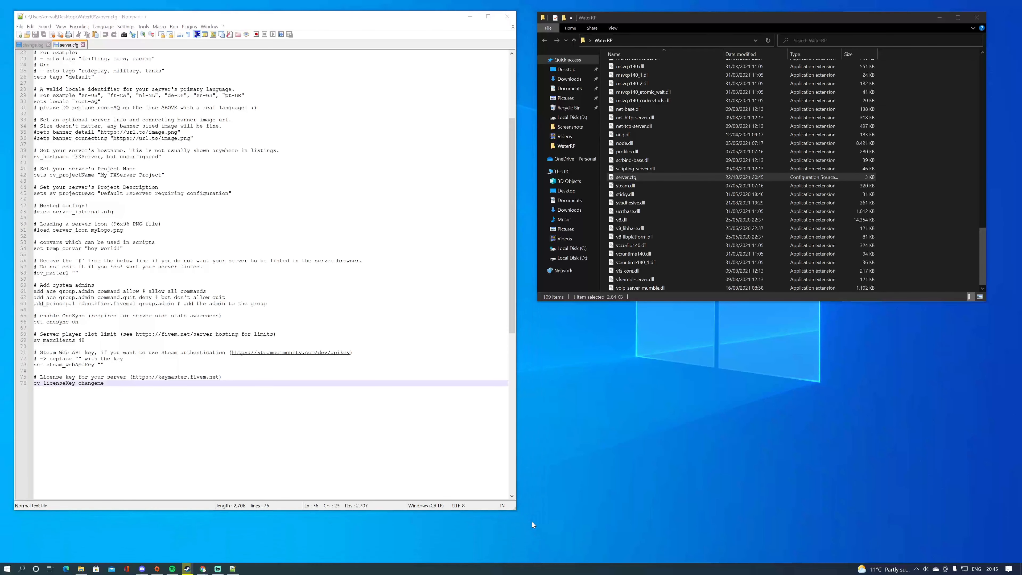
pyautogui.moveTo(841, 337); pyautogui.dragTo(546, 518)
# - Locate the changeme placeholder of sv_licenseKey and switch to the Cfx.re server key management page in a maximised Chrome window
pyautogui.doubleClick(89, 383)
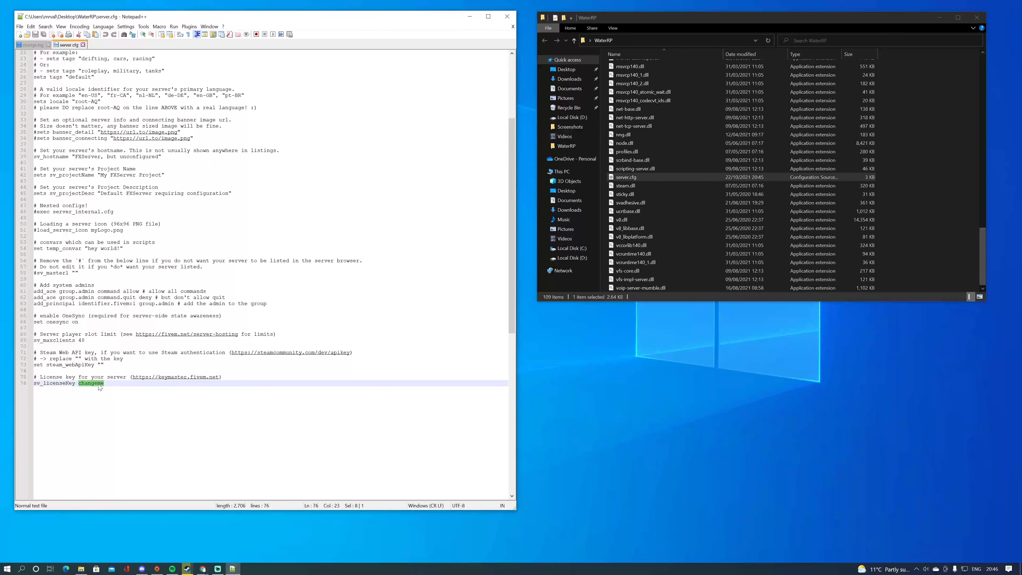
pyautogui.click(95, 385)
pyautogui.doubleClick(96, 386)
pyautogui.click(104, 384)
pyautogui.hotkey('alt', 'Tab')
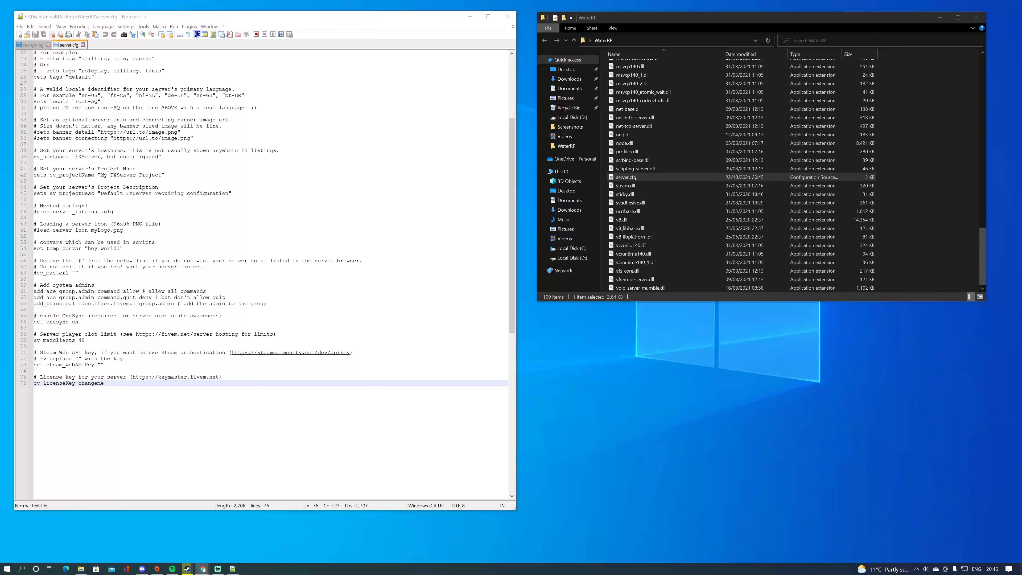
pyautogui.moveTo(475, 44); pyautogui.dragTo(449, 0)
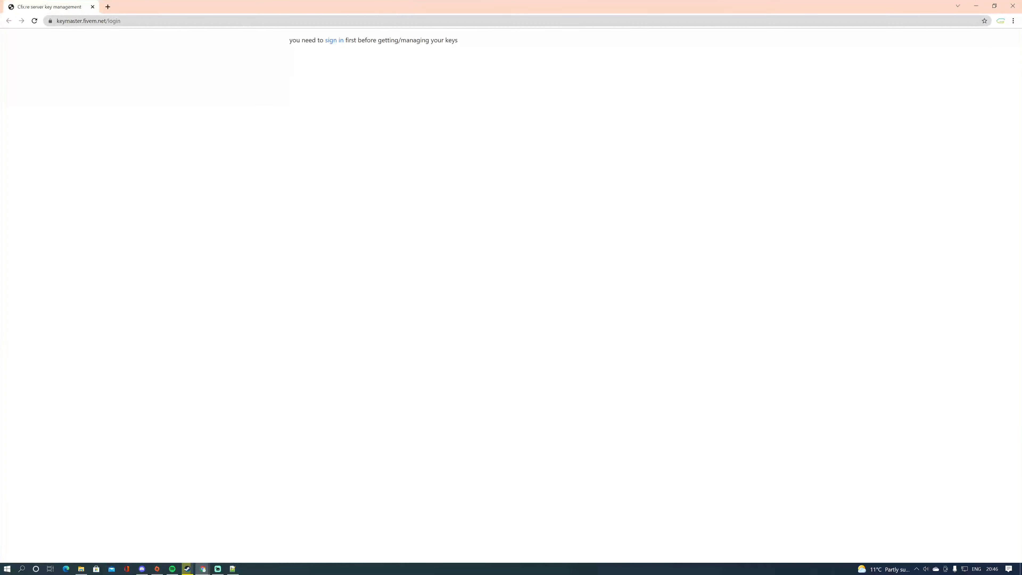
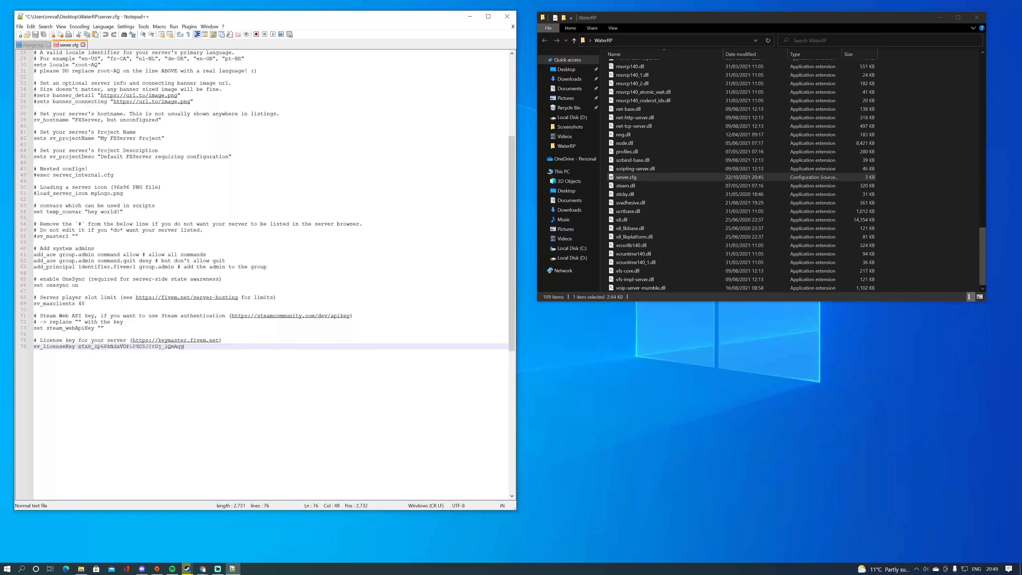
# - Re-enter the generated license key as the sv_licenseKey value, clean up the surplus characters and save server.cfg
pyautogui.hotkey('ctrl', 'z')
pyautogui.press('BackSpace')
pyautogui.press('BackSpace')
pyautogui.press('BackSpace')
pyautogui.hotkey('ctrl', 'v')
pyautogui.hotkey('ctrl', 's')
pyautogui.press('BackSpace')
pyautogui.press('BackSpace')
pyautogui.hotkey('ctrl', 's')
pyautogui.scroll(1, 265, 210)
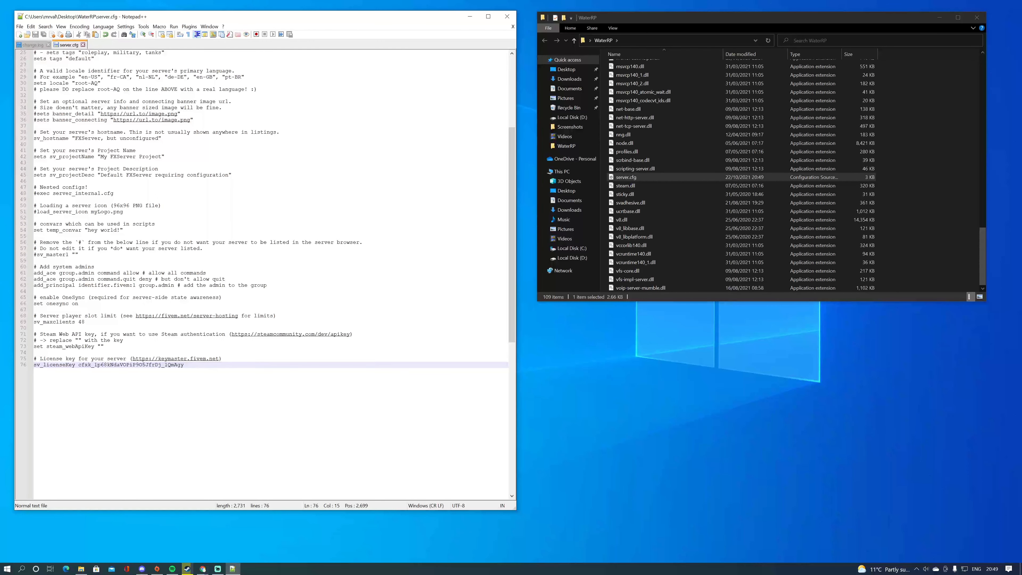
# - Switch to Chrome, search for "steam web api key" and open Steam's Web API key registration page
pyautogui.click(100, 347)
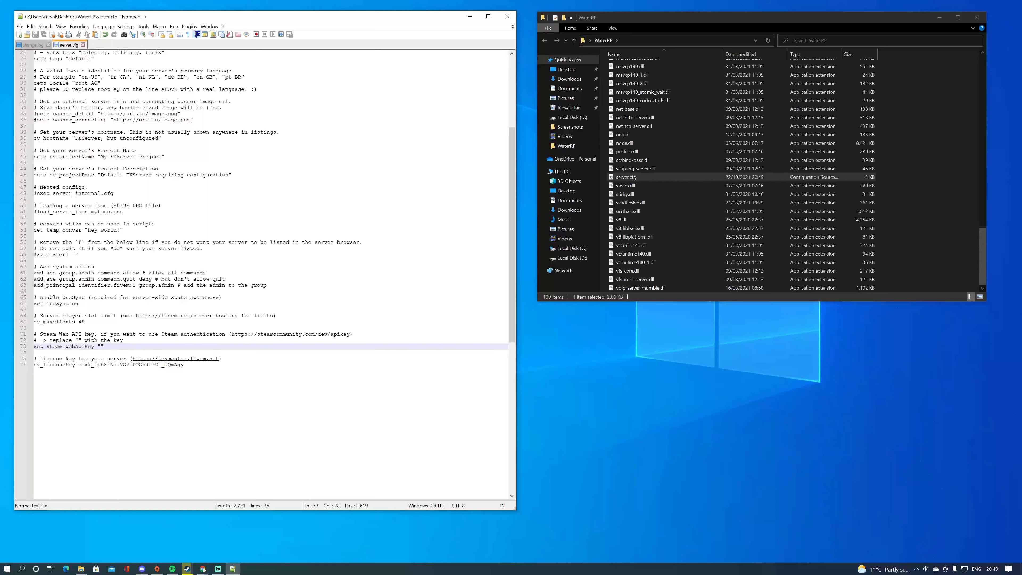
pyautogui.hotkey('alt', 'Tab')
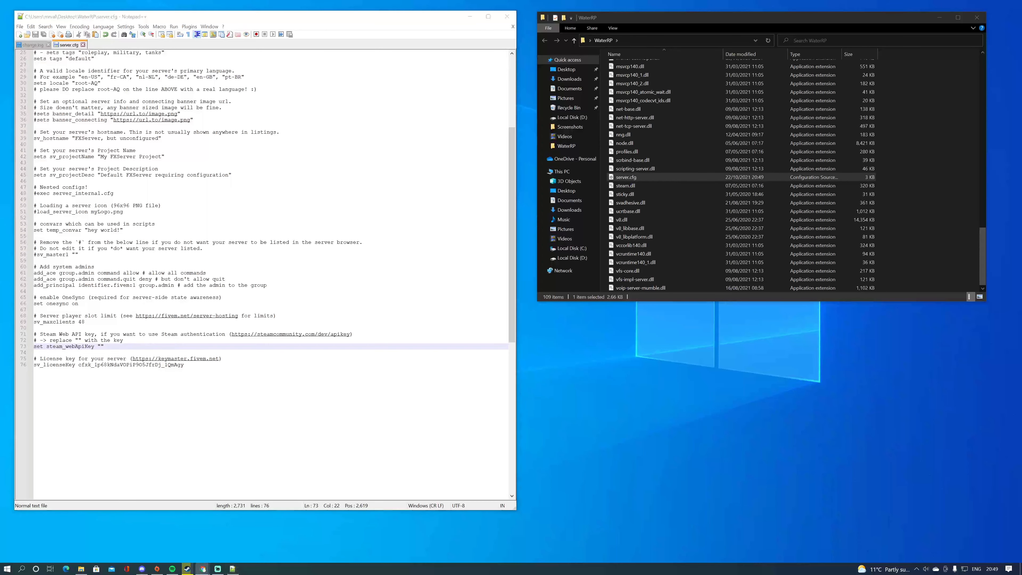
pyautogui.moveTo(1021, 150); pyautogui.dragTo(310, 0)
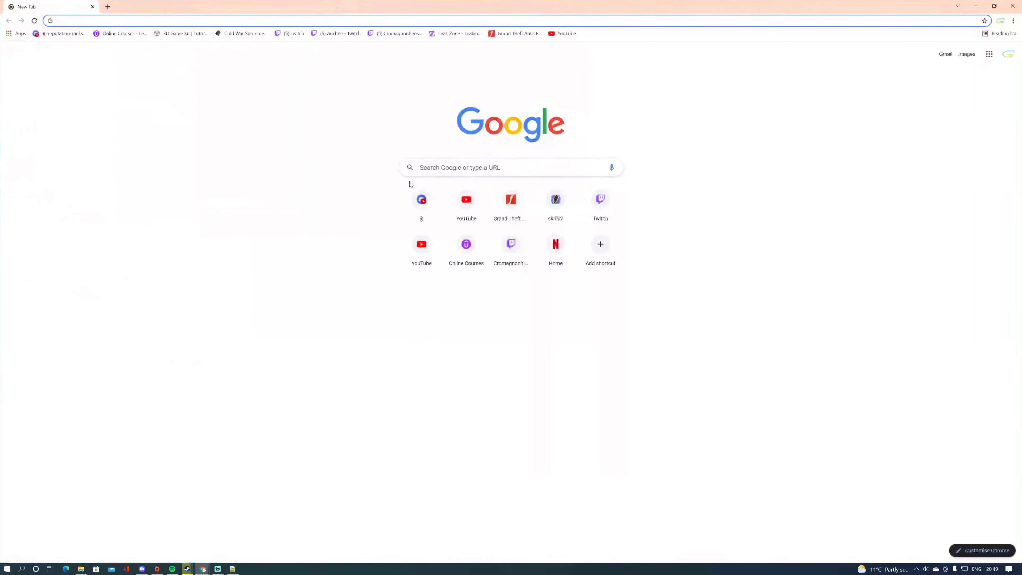
pyautogui.write('steam w')
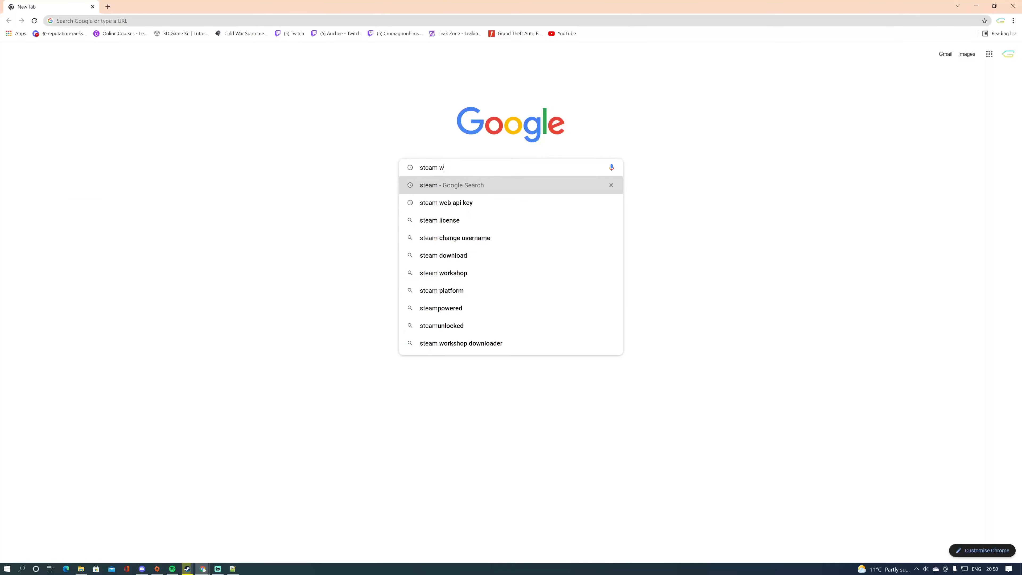
pyautogui.write('eb api ke')
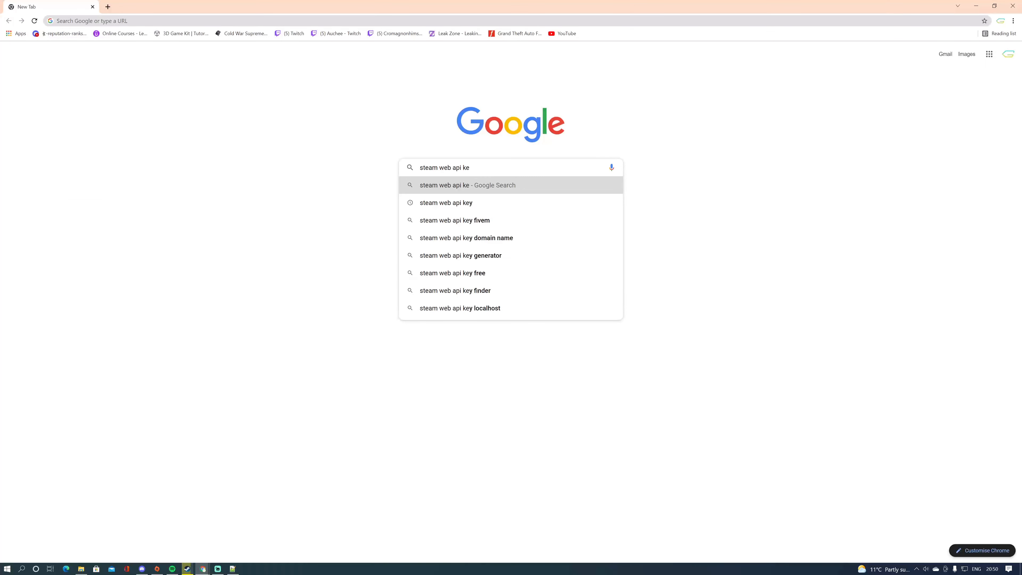
pyautogui.write('y')
pyautogui.press('Return')
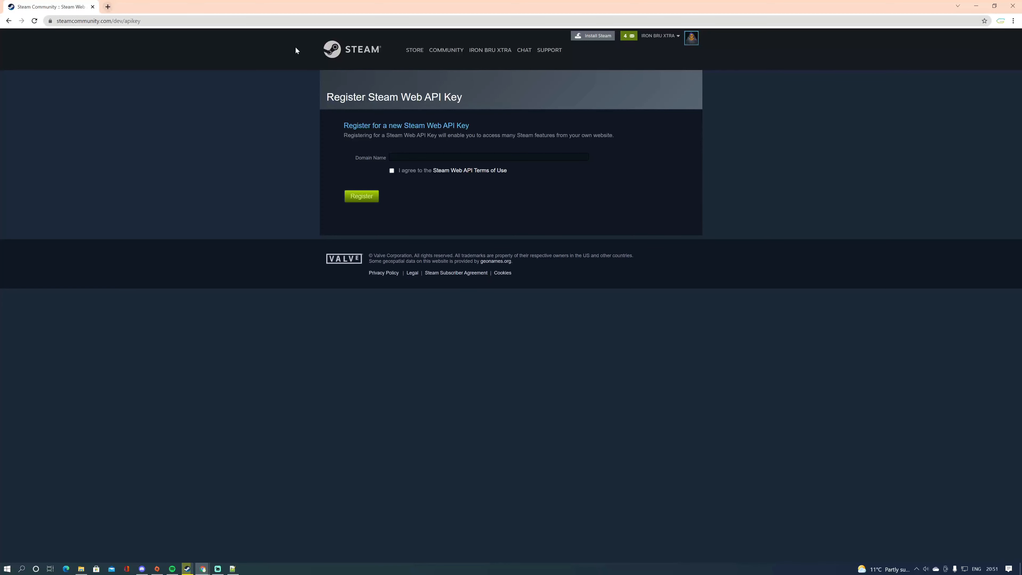
# - Register a new Steam Web API key with the domain name WaterRP, agreeing to the terms of use
pyautogui.moveTo(173, 21); pyautogui.dragTo(56, 21)
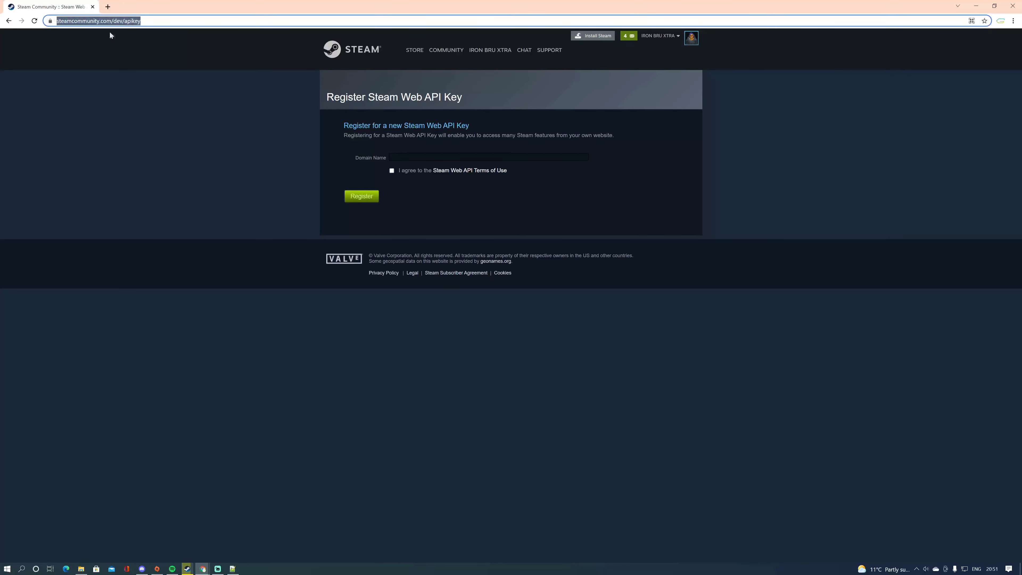
pyautogui.click(195, 57)
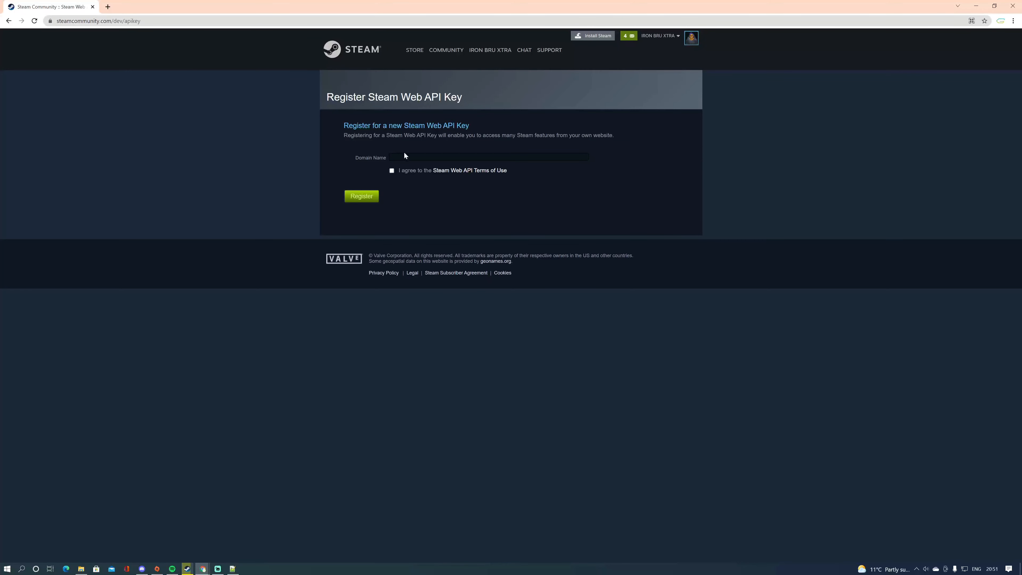
pyautogui.click(435, 155)
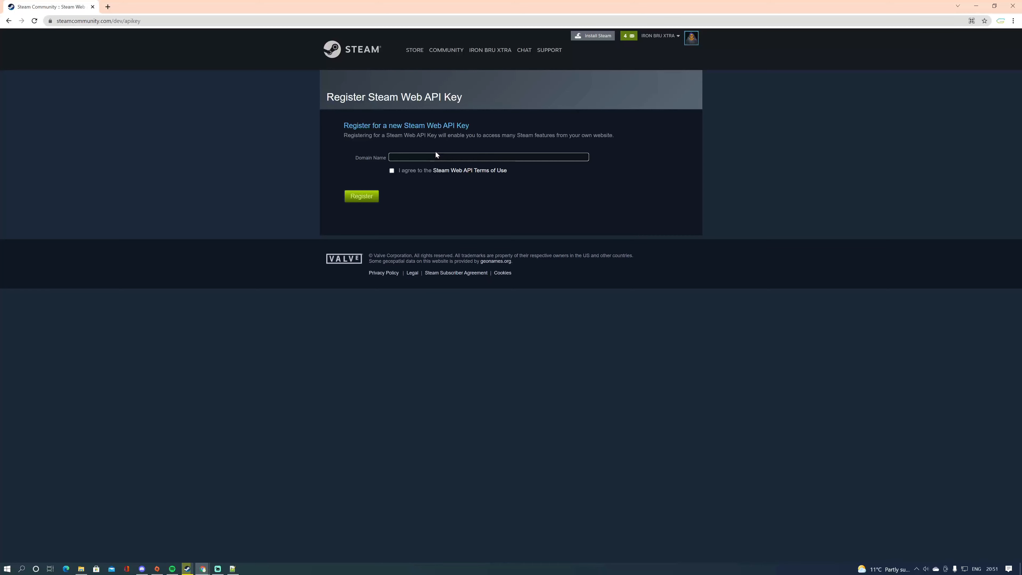
pyautogui.write('WaterRP')
pyautogui.click(390, 170)
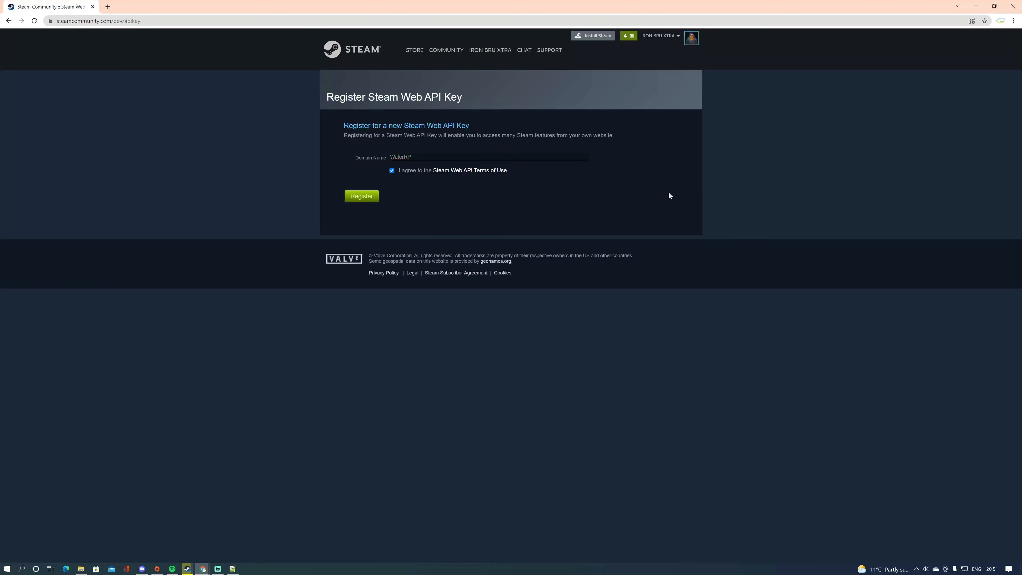
pyautogui.hotkey('shift', 'Tab')
pyautogui.click(411, 158)
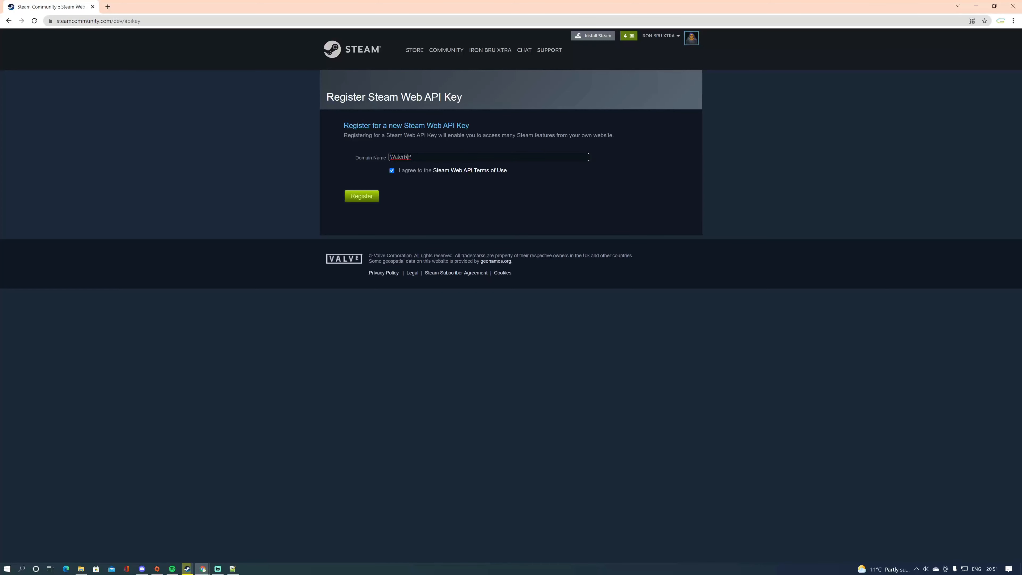
pyautogui.doubleClick(411, 157)
pyautogui.click(412, 157)
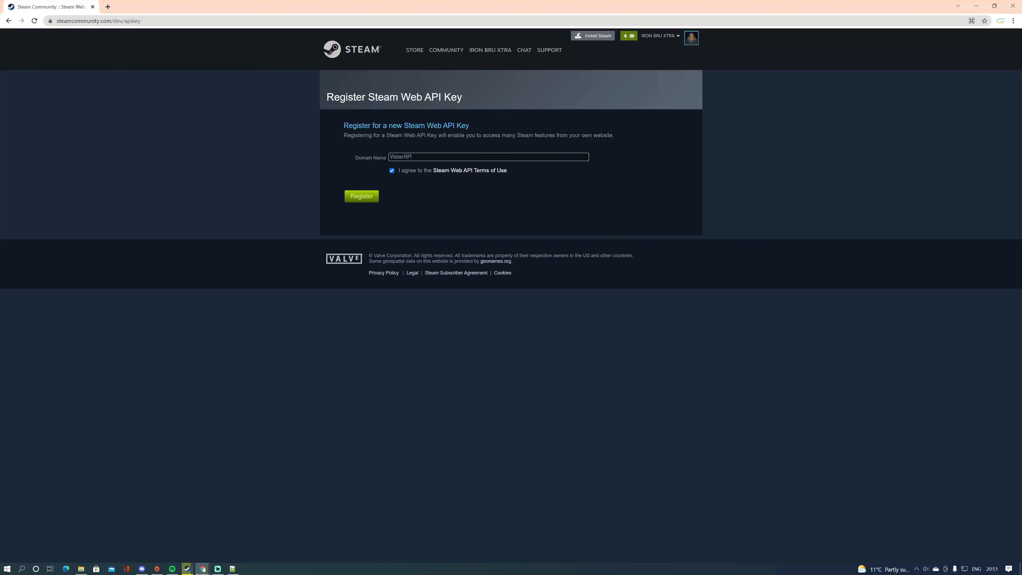
pyautogui.click(367, 200)
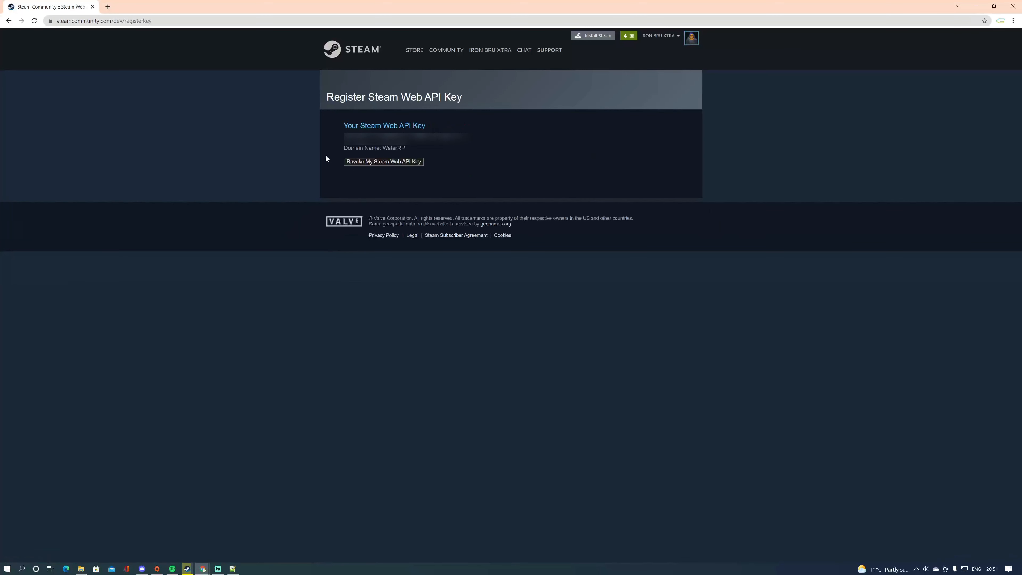
# - Copy the generated Steam Web API key into the quotes of steam_webApiKey in server.cfg and save the file
pyautogui.moveTo(472, 137); pyautogui.dragTo(354, 137)
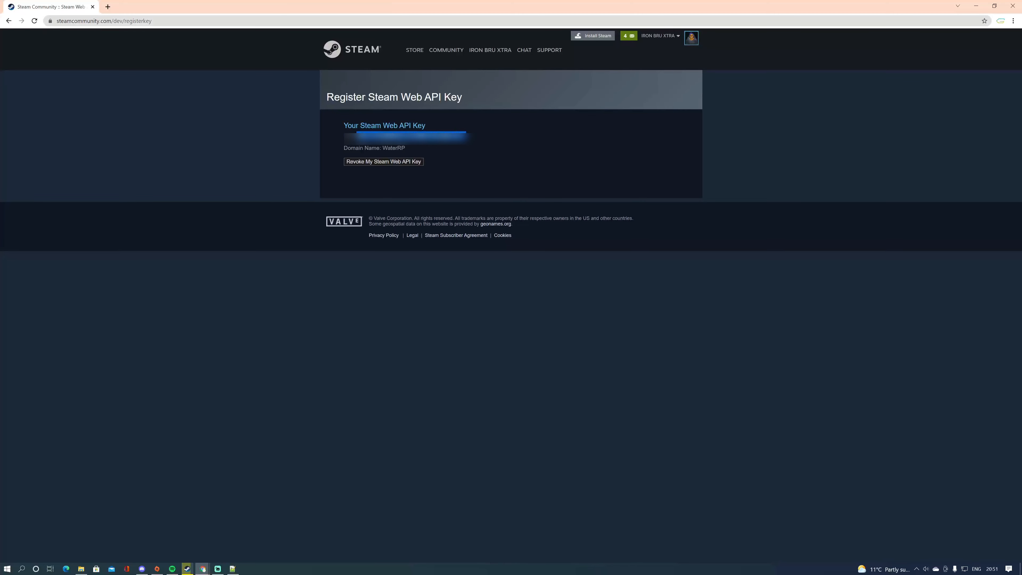
pyautogui.click(977, 6)
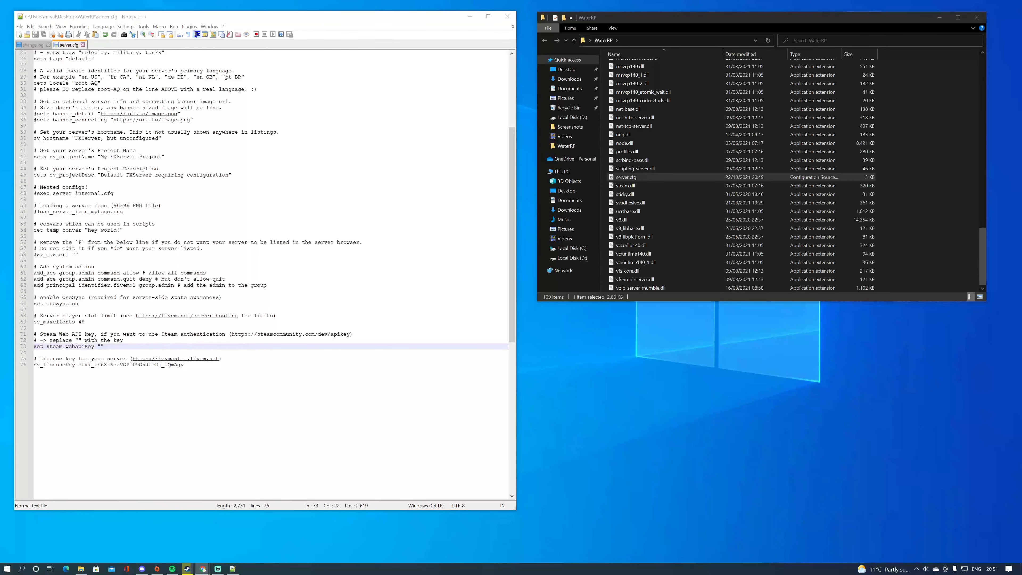
pyautogui.moveTo(105, 346); pyautogui.dragTo(37, 347)
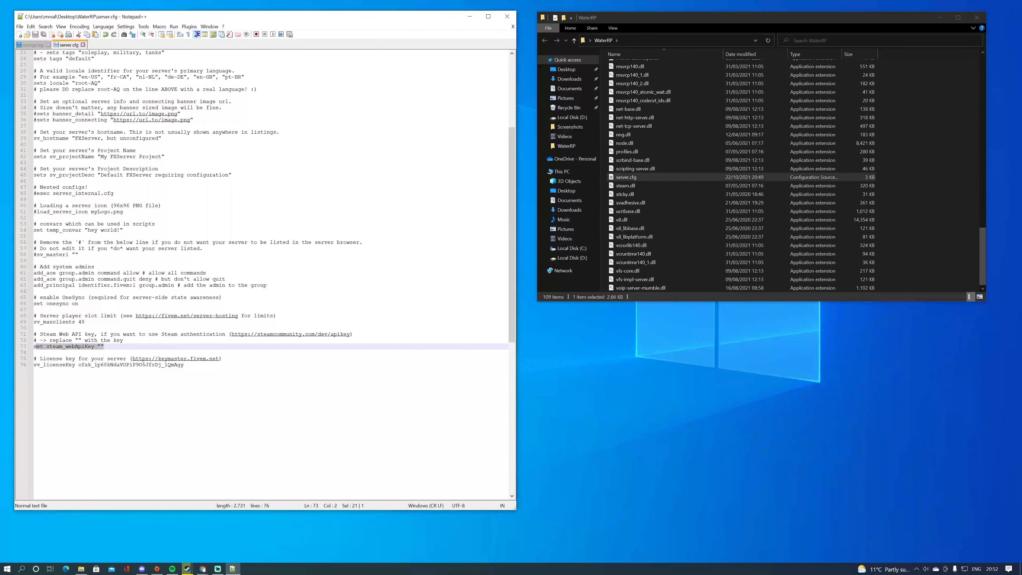
pyautogui.click(105, 347)
pyautogui.press('Left')
pyautogui.press('Left')
pyautogui.press('Left')
pyautogui.press('Left')
pyautogui.hotkey('ctrl', 'v')
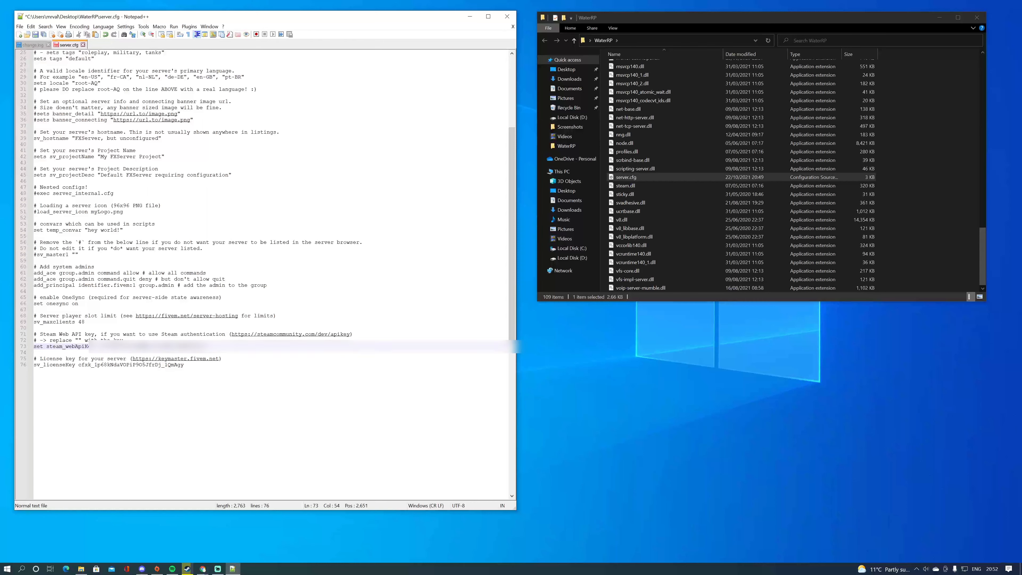
pyautogui.hotkey('ctrl', 's')
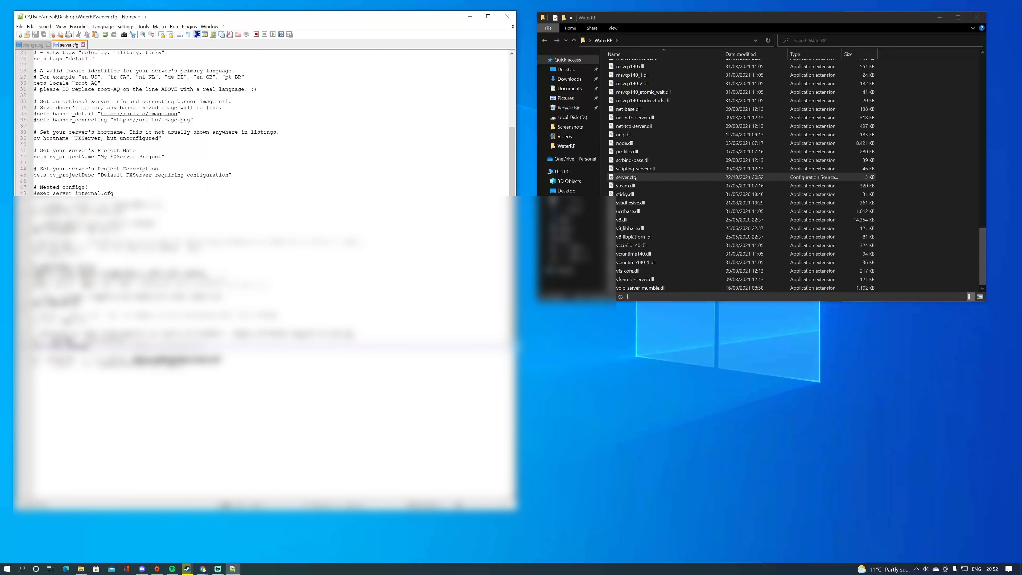
# - Set sv_hostname in server.cfg to "WaterRP | Custom Vehicles" and save the file
pyautogui.scroll(4, 266, 274)
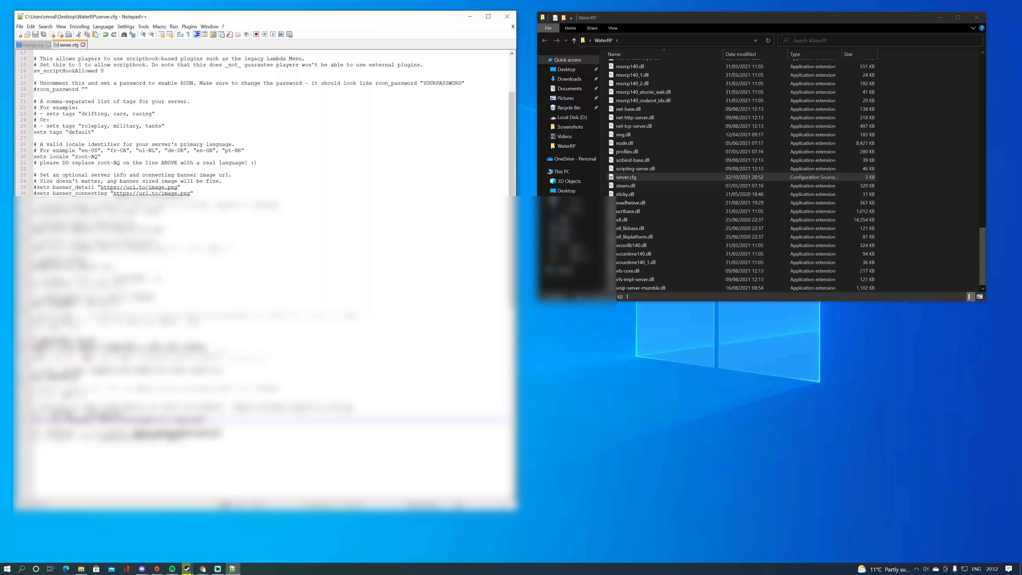
pyautogui.scroll(3, 265, 274)
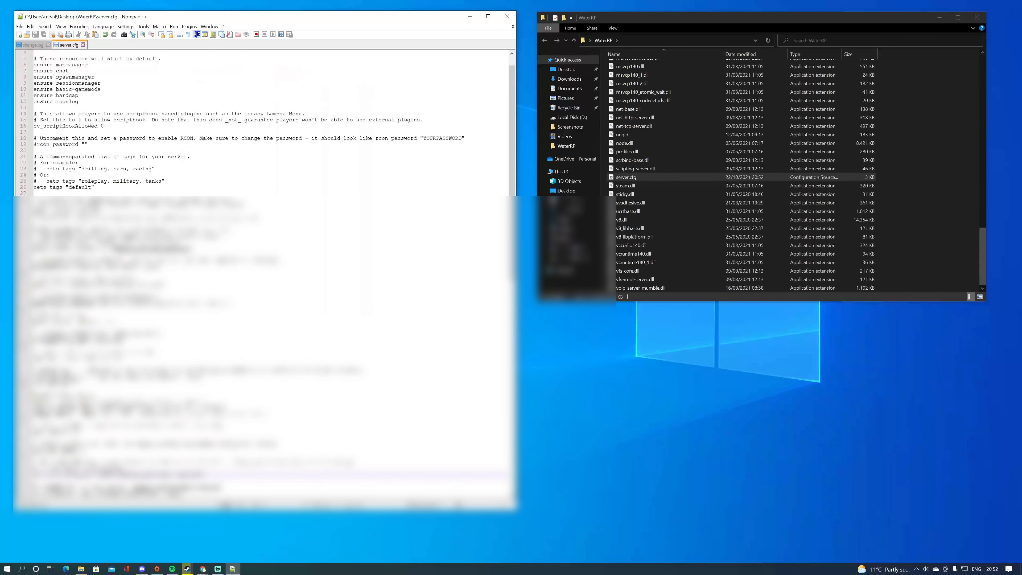
pyautogui.scroll(1, 266, 274)
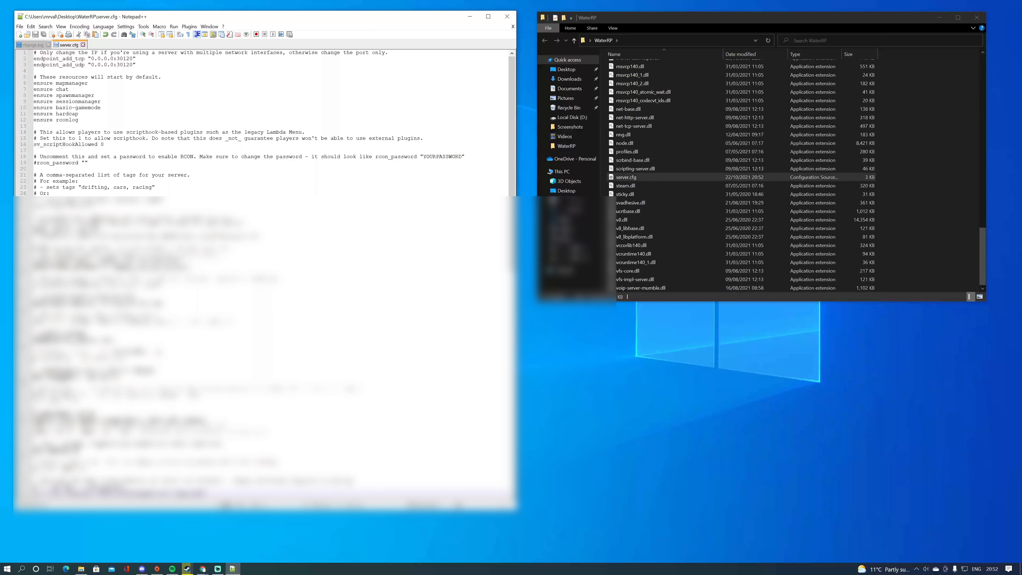
pyautogui.scroll(-5, 266, 274)
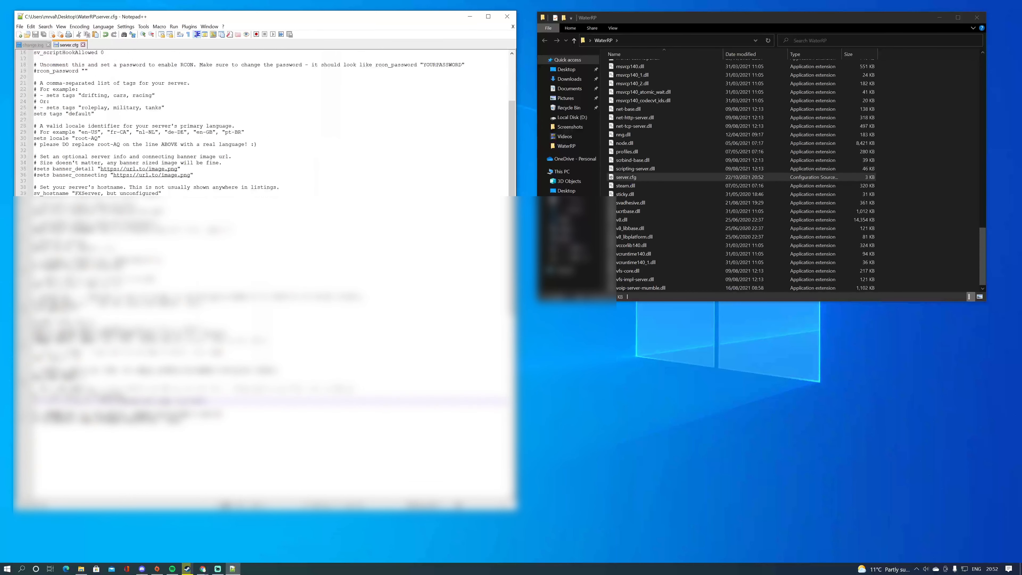
pyautogui.scroll(3, 266, 274)
pyautogui.scroll(2, 266, 274)
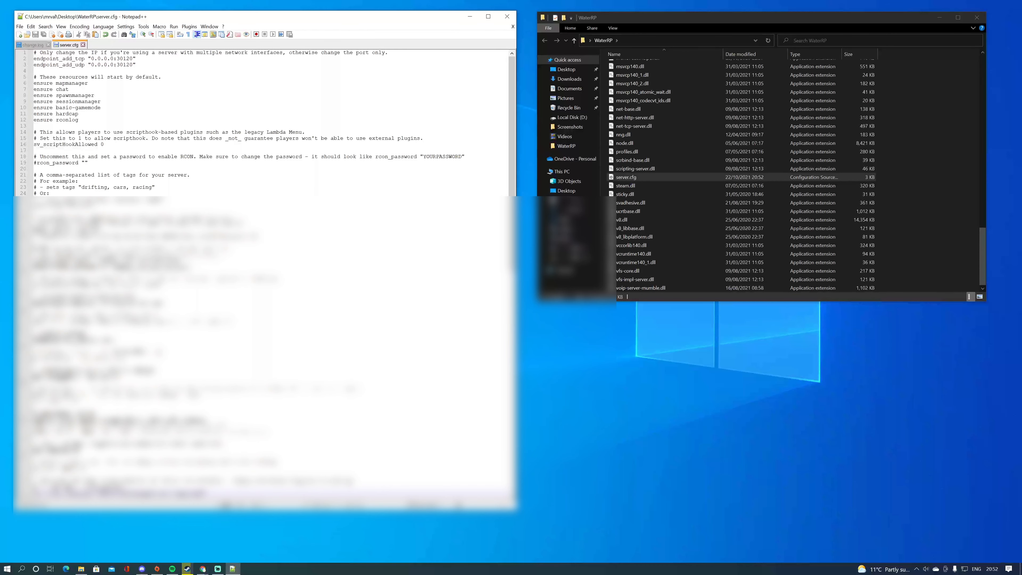
pyautogui.moveTo(158, 285); pyautogui.dragTo(146, 285)
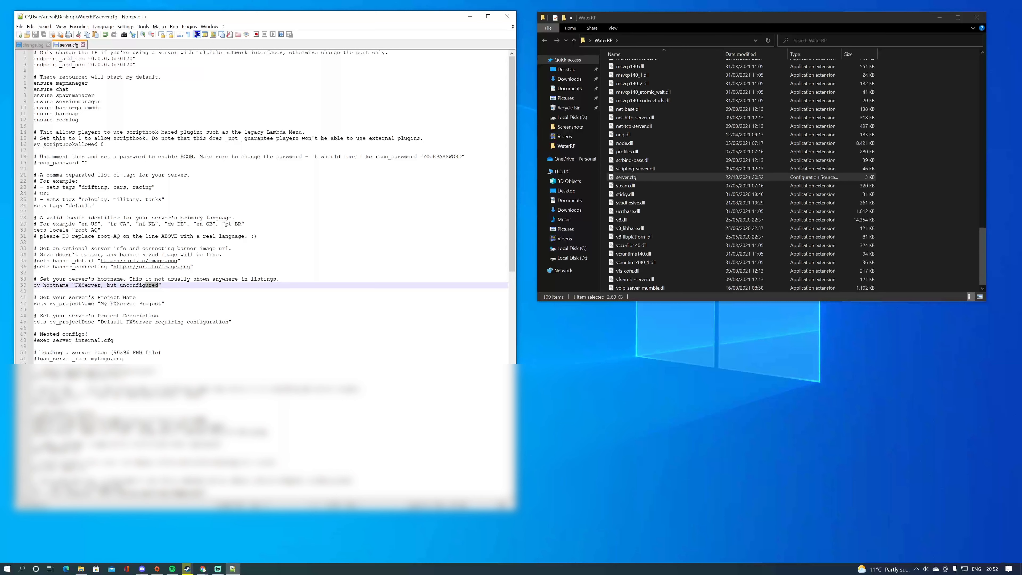
pyautogui.moveTo(75, 285); pyautogui.dragTo(158, 285)
pyautogui.write('Wat')
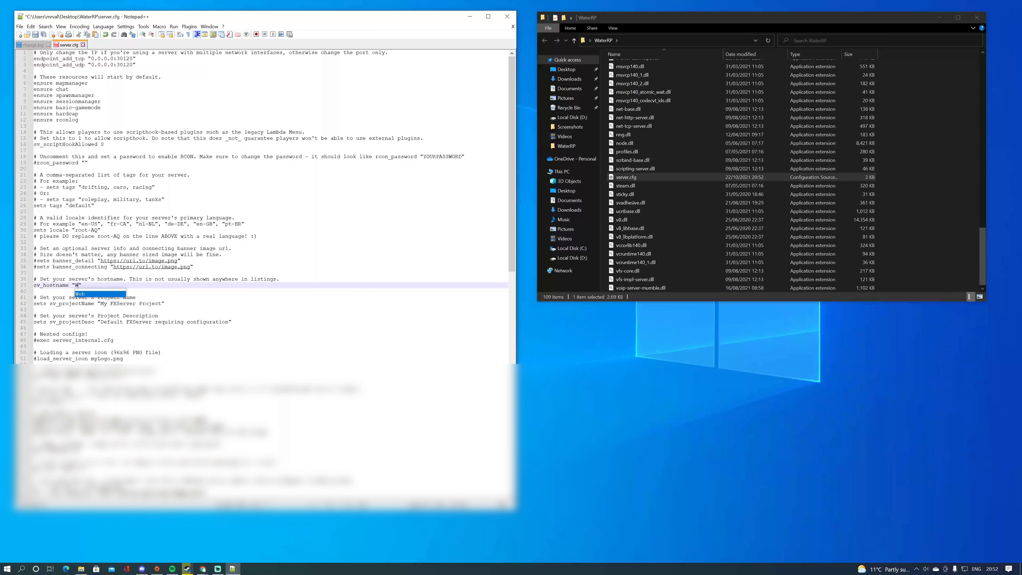
pyautogui.write('erRP |')
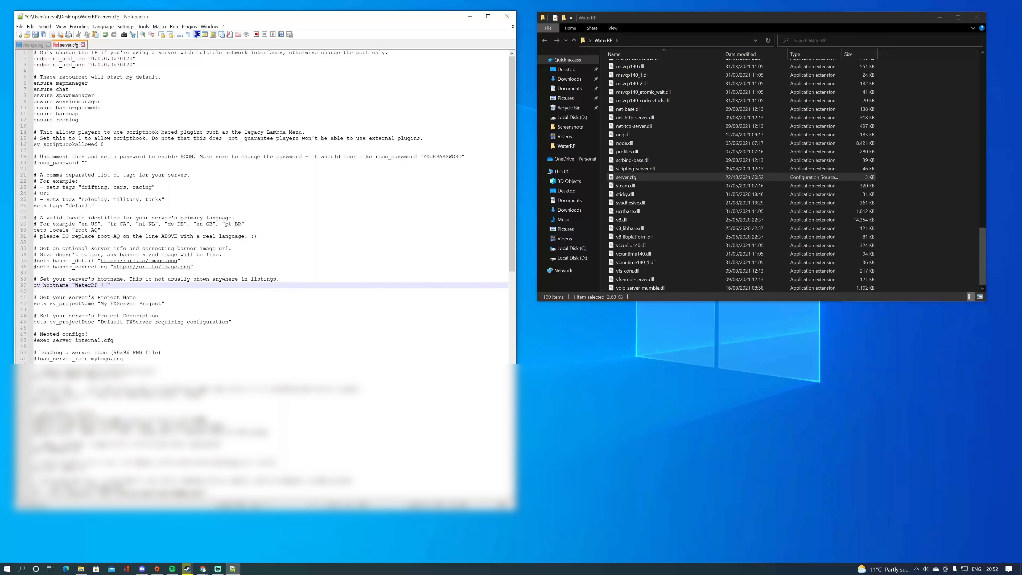
pyautogui.write(' Custom V')
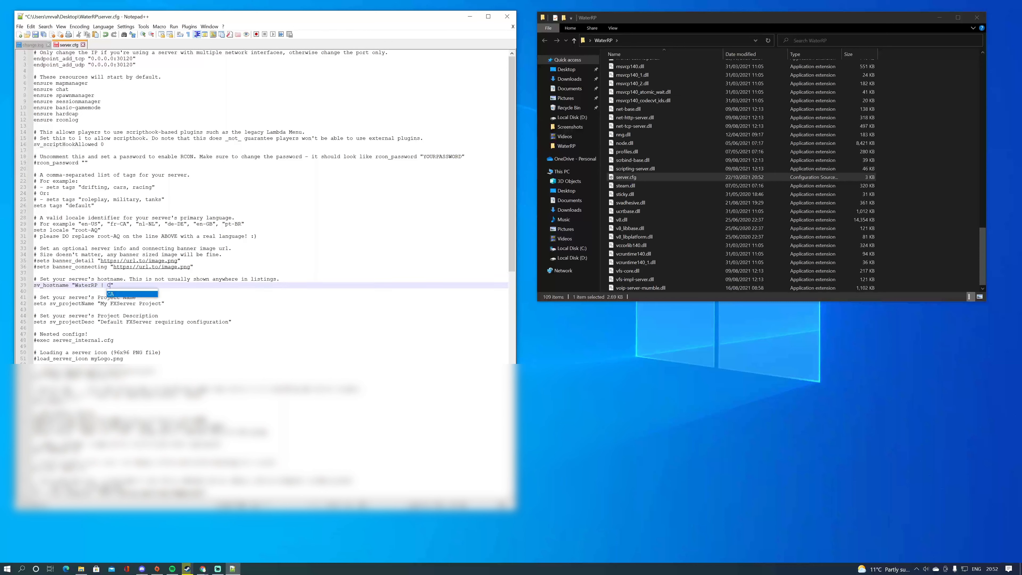
pyautogui.write('heilxew')
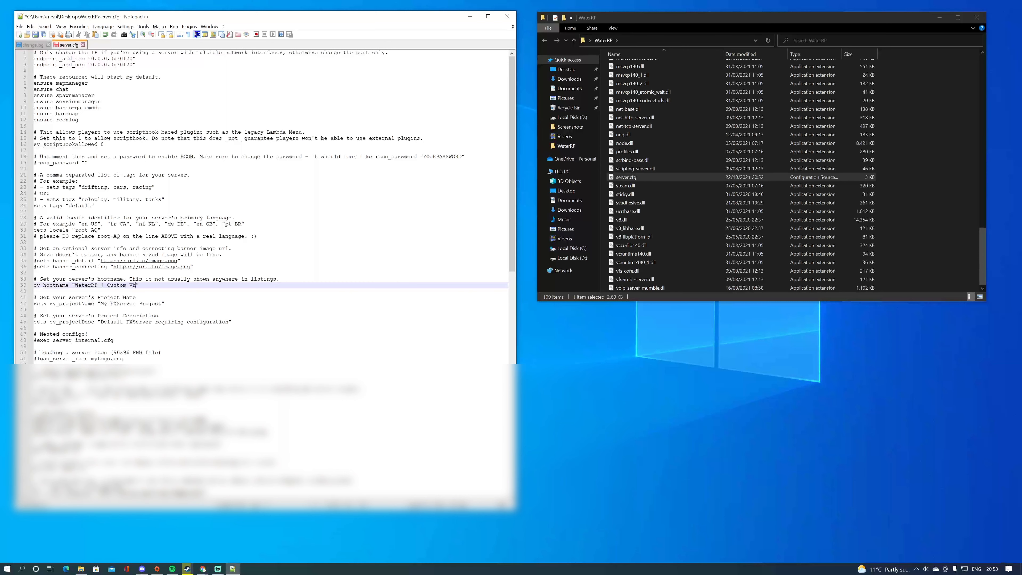
pyautogui.press('BackSpace')
pyautogui.press('BackSpace')
pyautogui.press('BackSpace')
pyautogui.press('BackSpace')
pyautogui.press('BackSpace')
pyautogui.press('BackSpace')
pyautogui.press('BackSpace')
pyautogui.write('ehicles')
pyautogui.hotkey('ctrl', 's')
pyautogui.moveTo(158, 285); pyautogui.dragTo(75, 285)
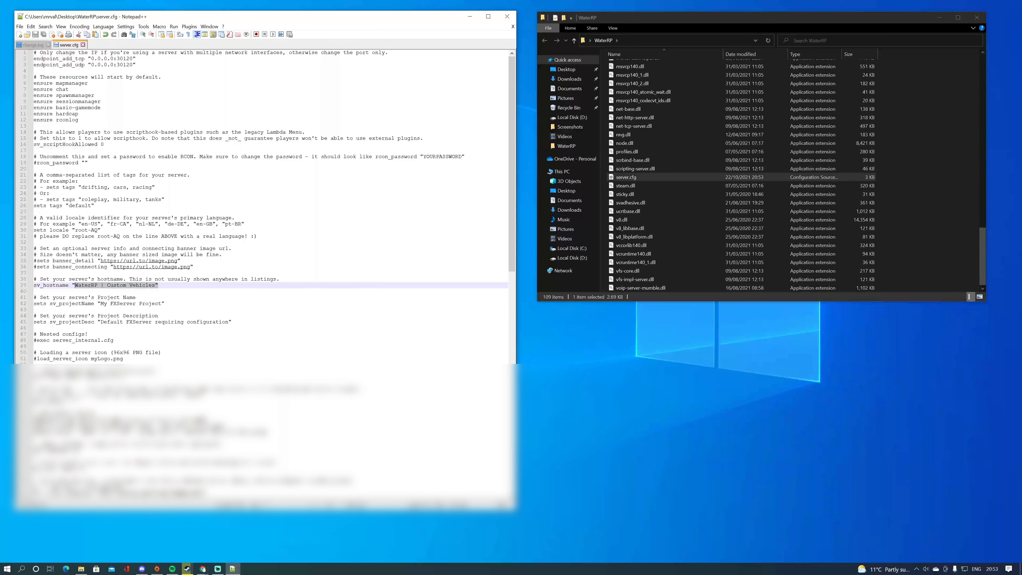
pyautogui.click(139, 286)
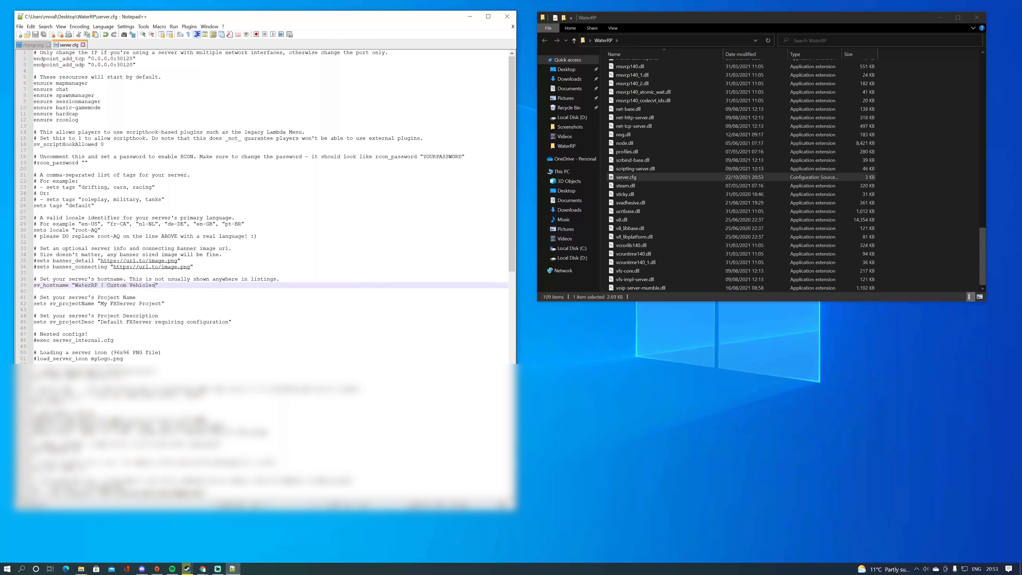
pyautogui.moveTo(155, 285); pyautogui.dragTo(108, 285)
pyautogui.click(157, 298)
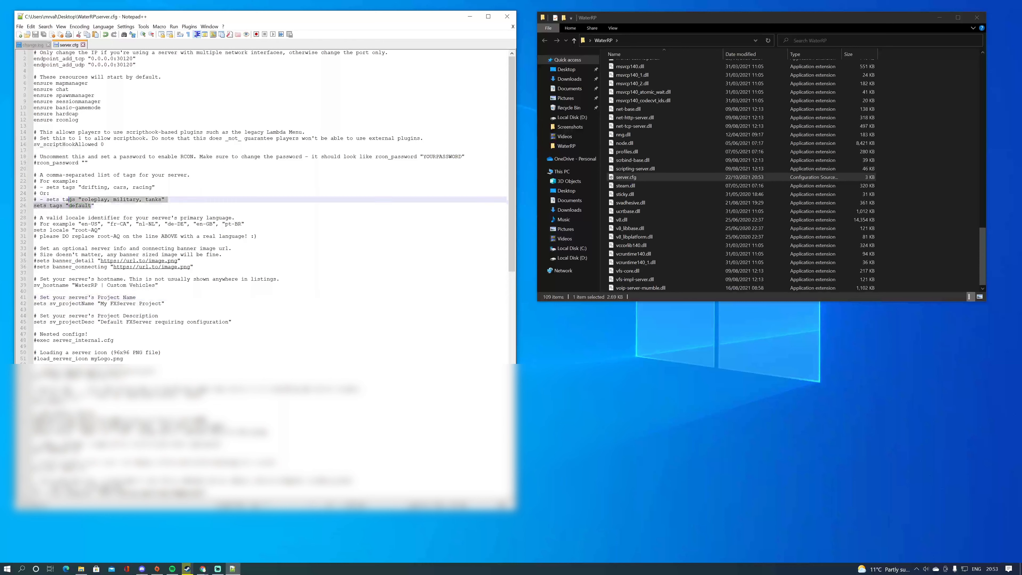
# - Set the tags in server.cfg to "rp, tanks, fjkoiedfjk, fefef," and save the file
pyautogui.doubleClick(79, 206)
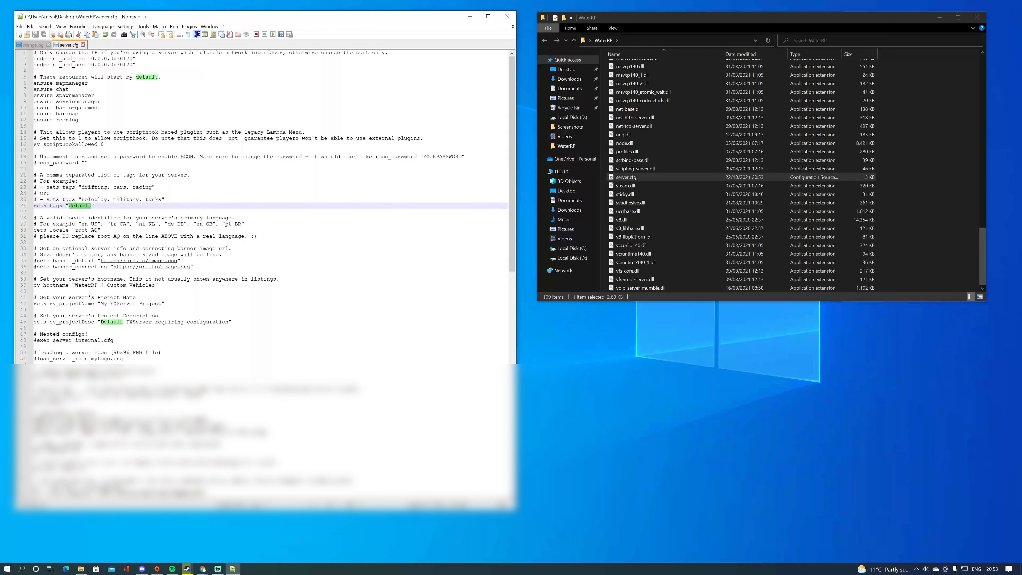
pyautogui.write('rp')
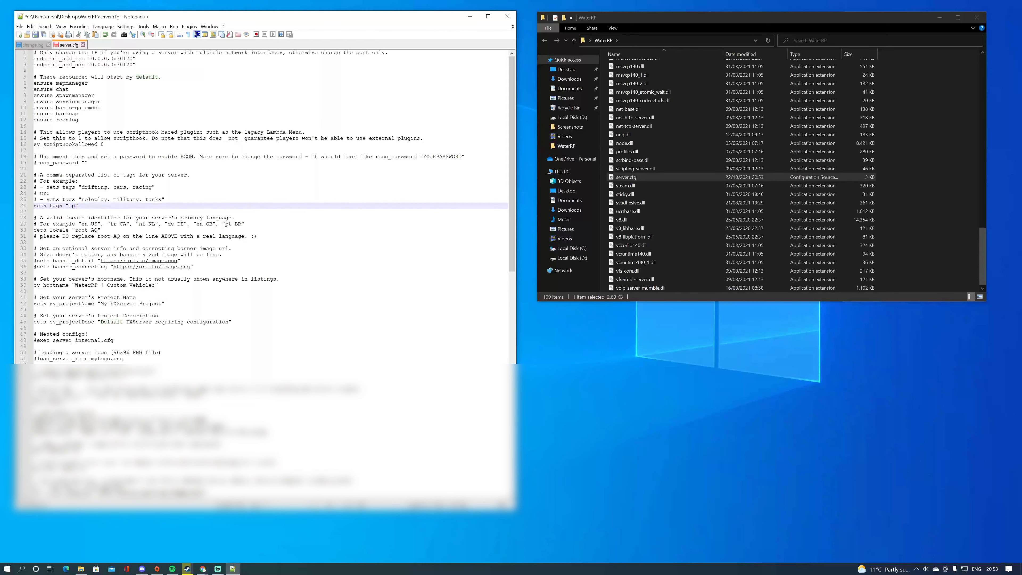
pyautogui.write(',')
pyautogui.write('tanks')
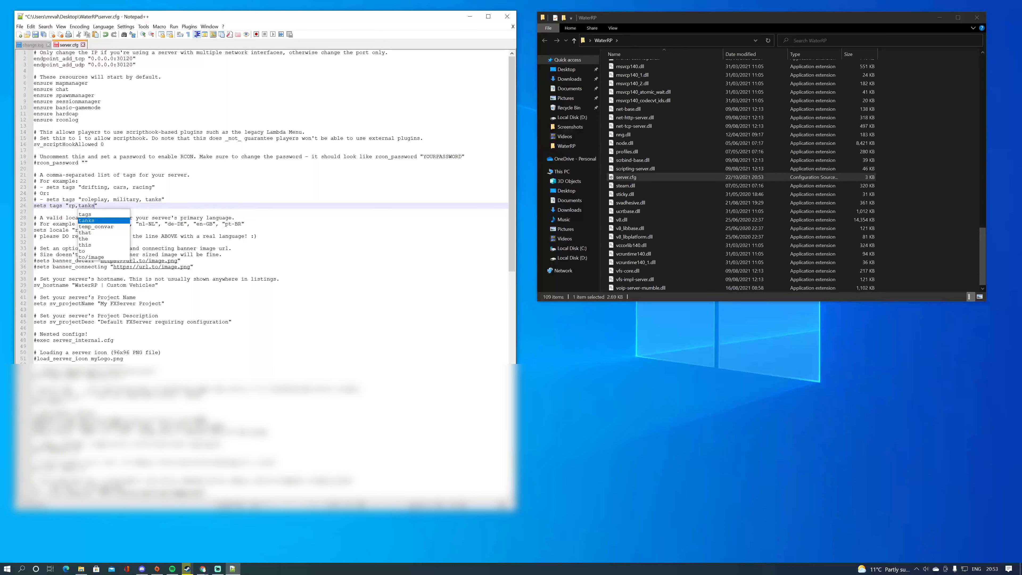
pyautogui.write(',')
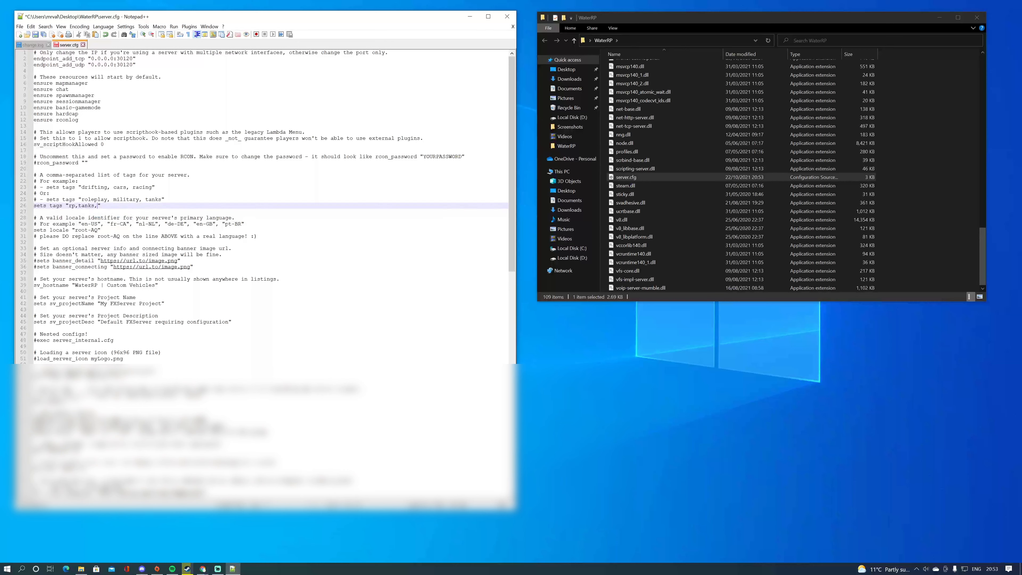
pyautogui.write(' fjkoiedfjk, fefef,')
pyautogui.hotkey('ctrl', 's')
pyautogui.press('BackSpace')
pyautogui.hotkey('ctrl', 's')
pyautogui.scroll(-4, 261, 201)
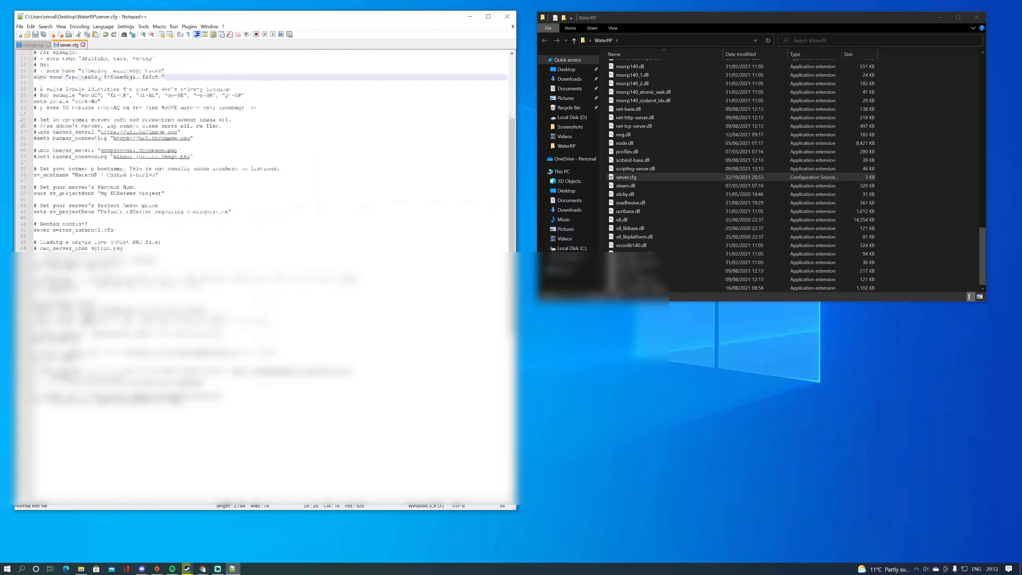
pyautogui.scroll(4, 261, 161)
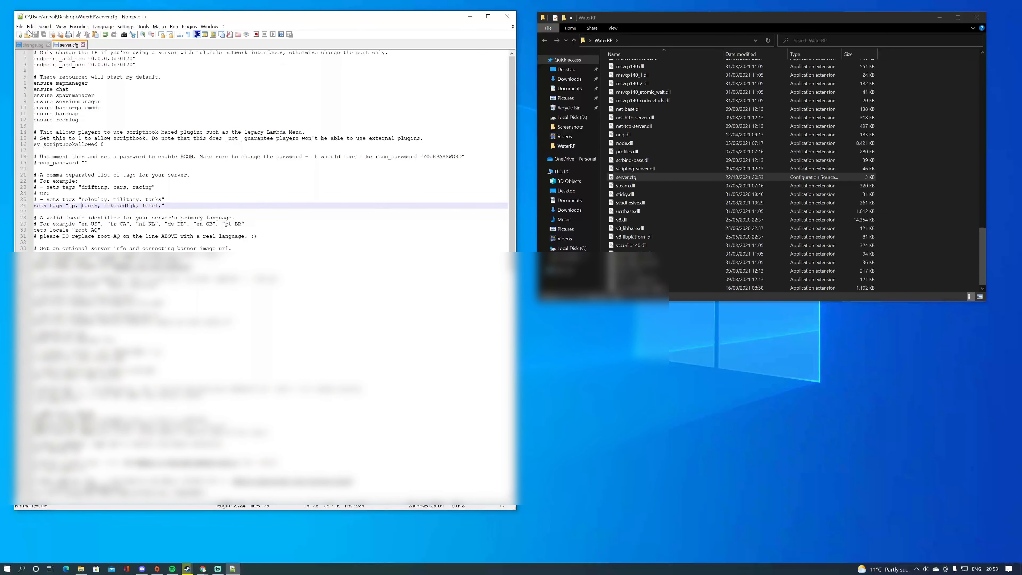
# - Review the sv_maxclients player slot limit in server.cfg and close Notepad++
pyautogui.click(20, 26)
pyautogui.click(394, 243)
pyautogui.scroll(-8, 395, 244)
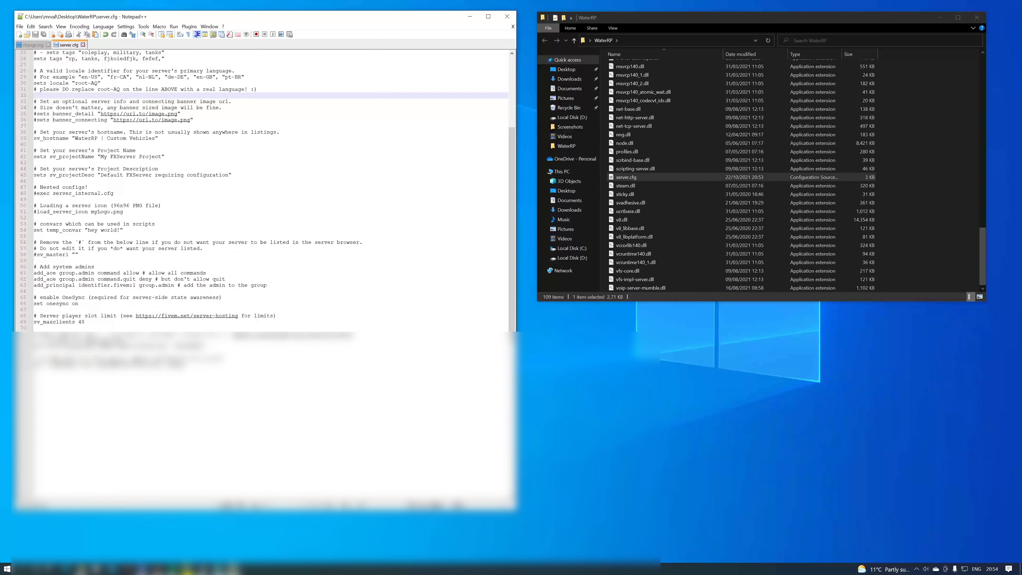
pyautogui.moveTo(85, 322); pyautogui.dragTo(79, 322)
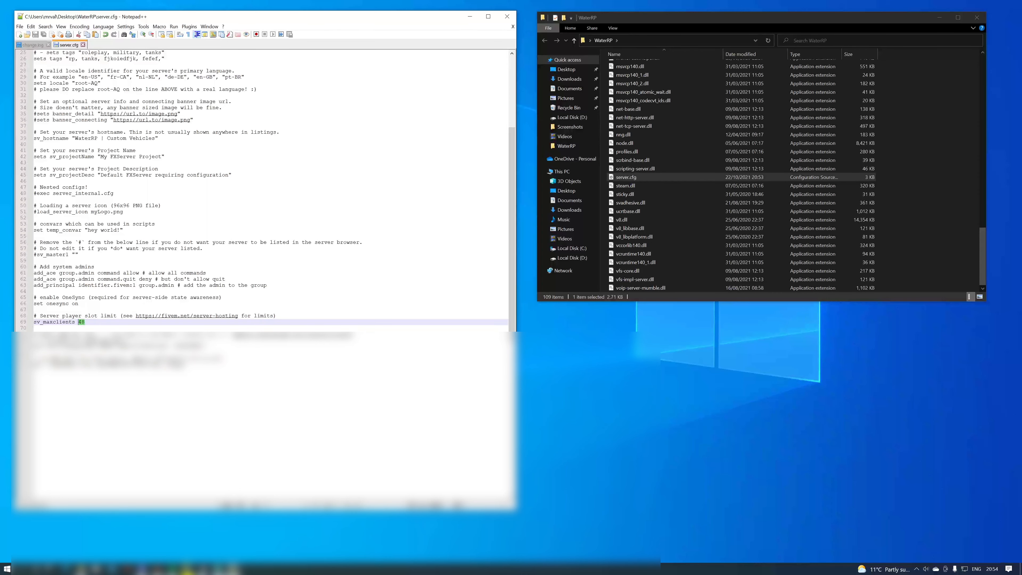
pyautogui.click(507, 16)
# - Run FXServer.exe from the WaterRP folder and allow it access through the Windows firewall
pyautogui.moveTo(731, 26); pyautogui.dragTo(752, 17)
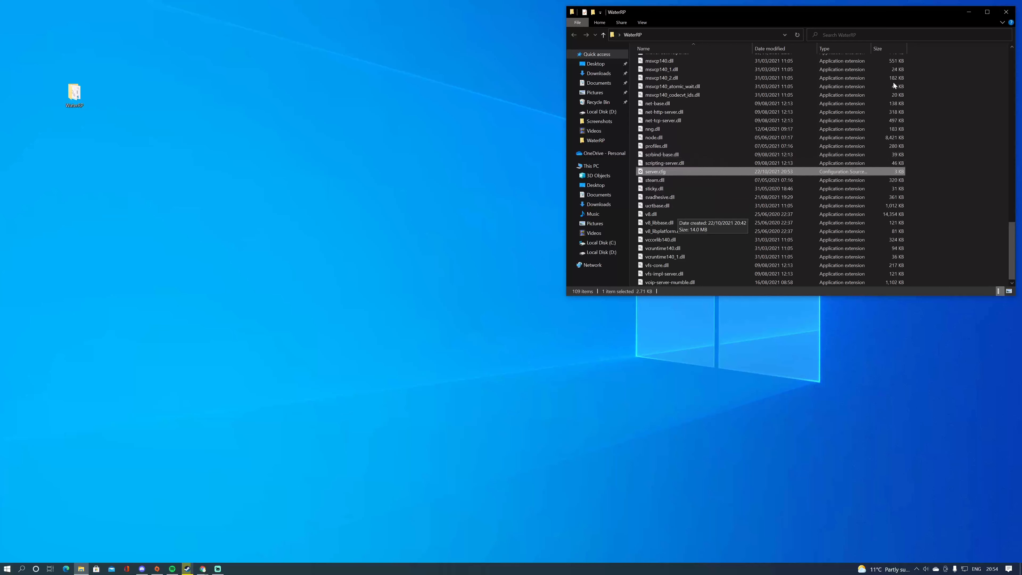
pyautogui.scroll(6, 791, 126)
pyautogui.scroll(4, 790, 133)
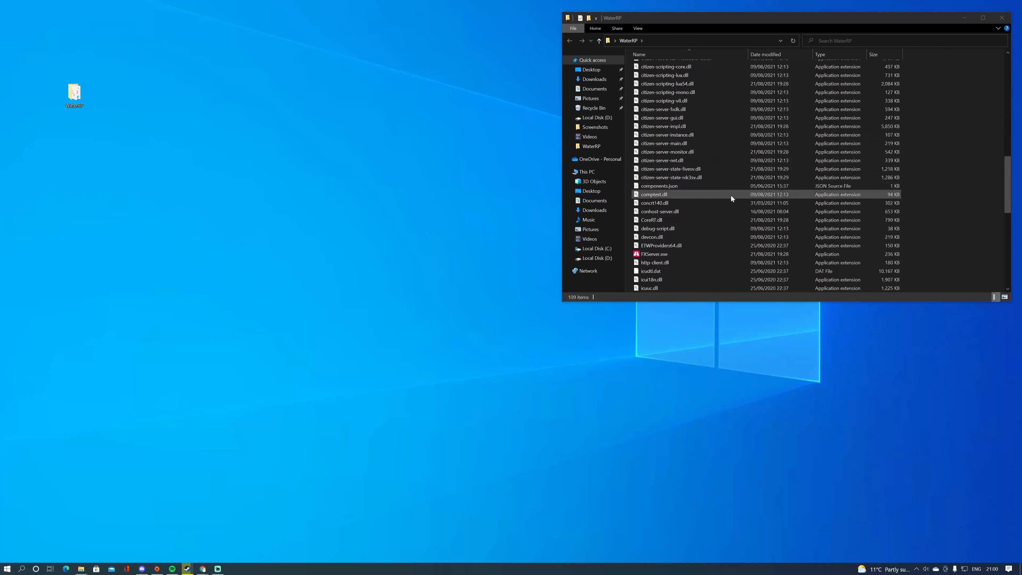
pyautogui.scroll(-12, 733, 196)
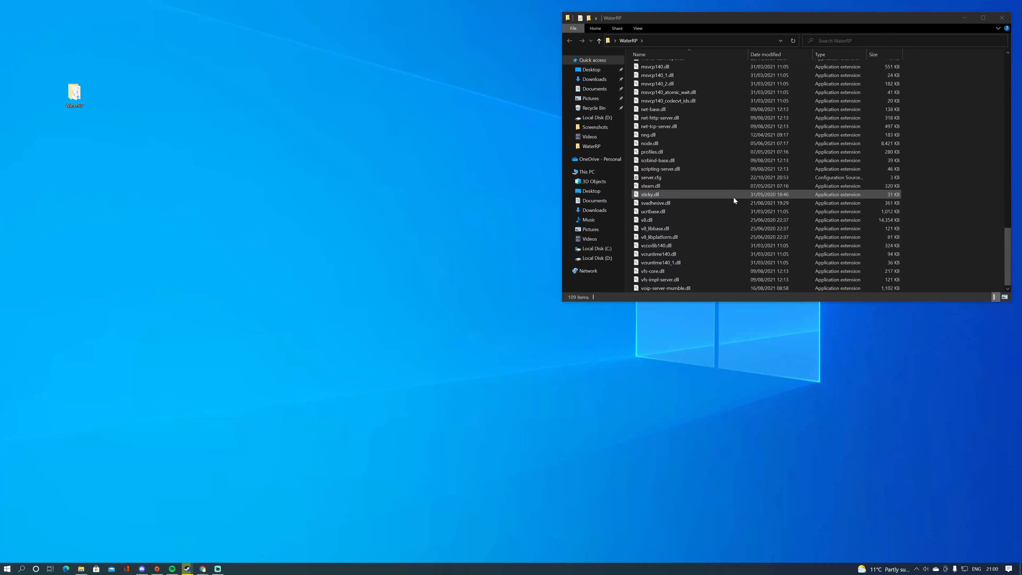
pyautogui.scroll(10, 733, 196)
pyautogui.scroll(-1, 691, 217)
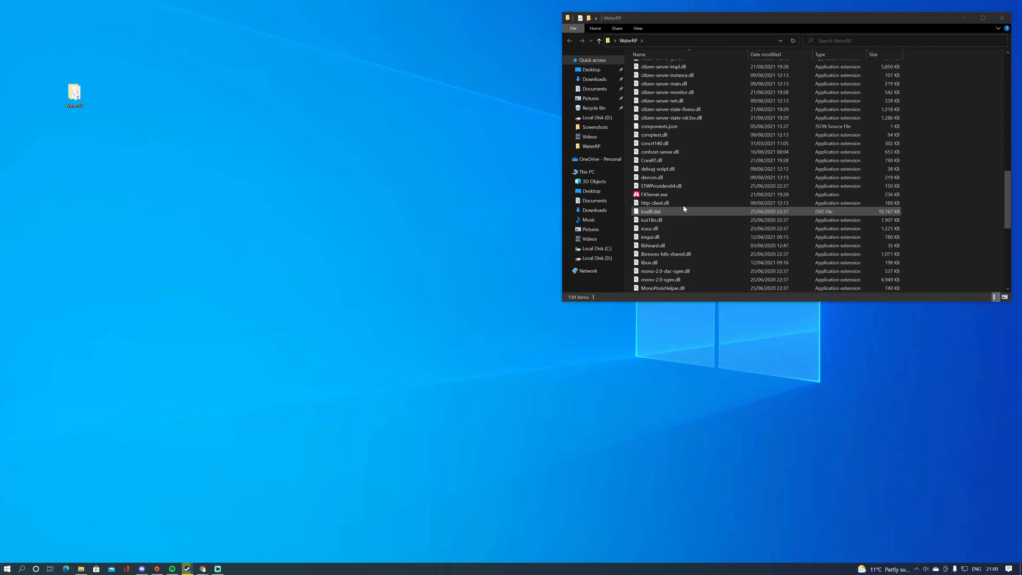
pyautogui.click(638, 194)
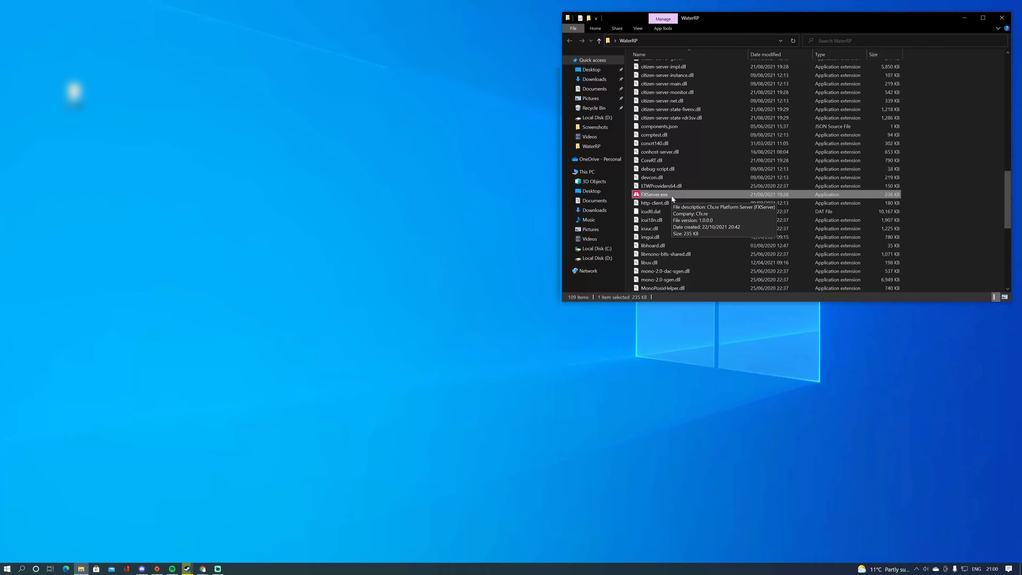
pyautogui.doubleClick(671, 196)
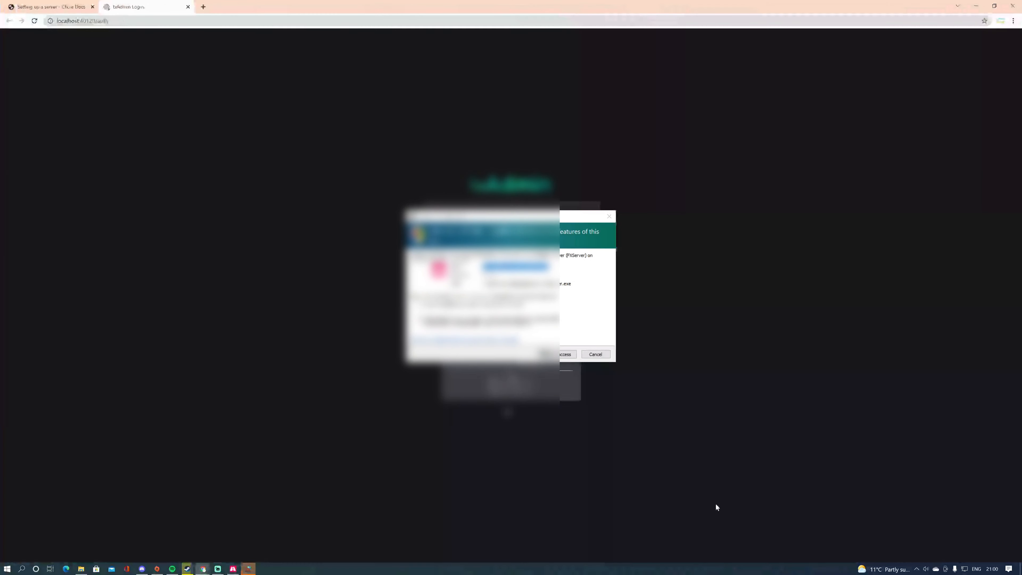
pyautogui.click(567, 354)
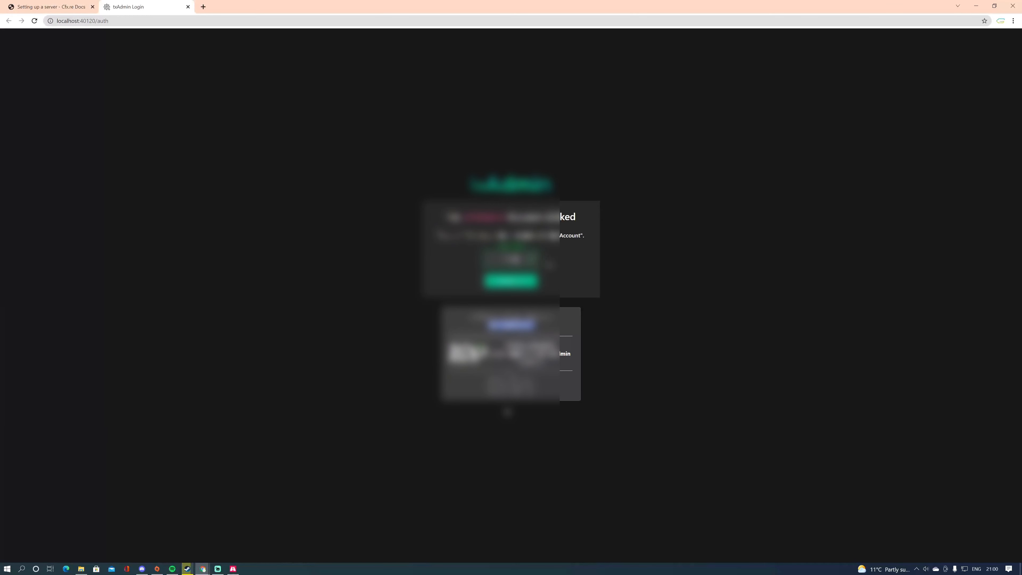
# - Close the Cfx.re Docs tab and arrange the txAdmin browser window beside the server console
pyautogui.click(92, 6)
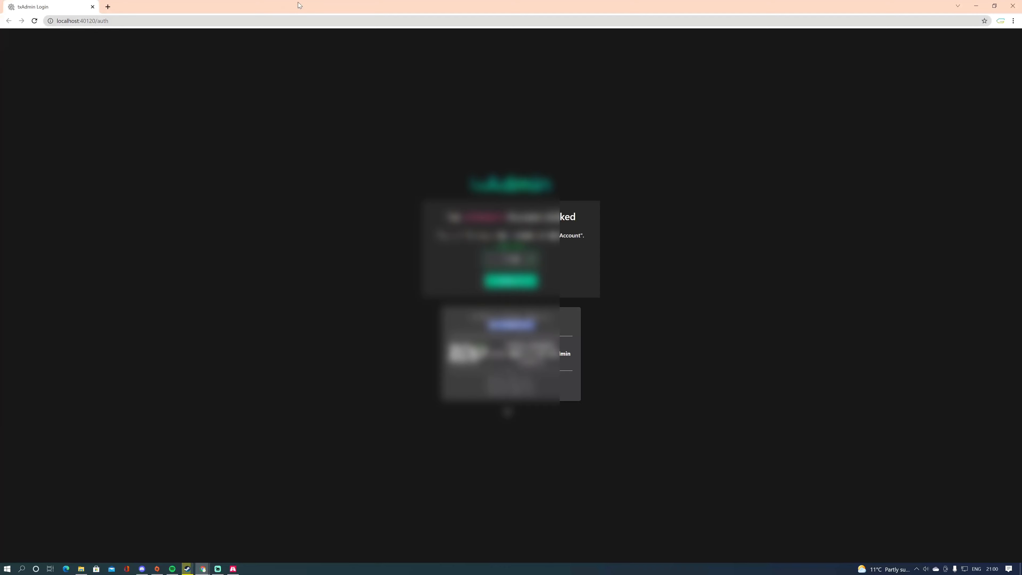
pyautogui.click(61, 21)
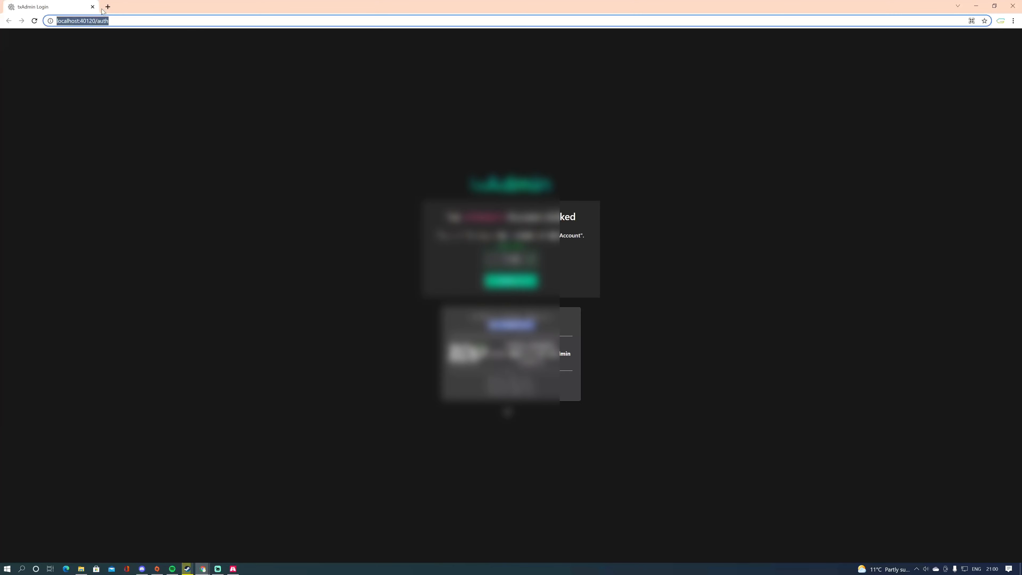
pyautogui.moveTo(266, 3); pyautogui.dragTo(734, 192)
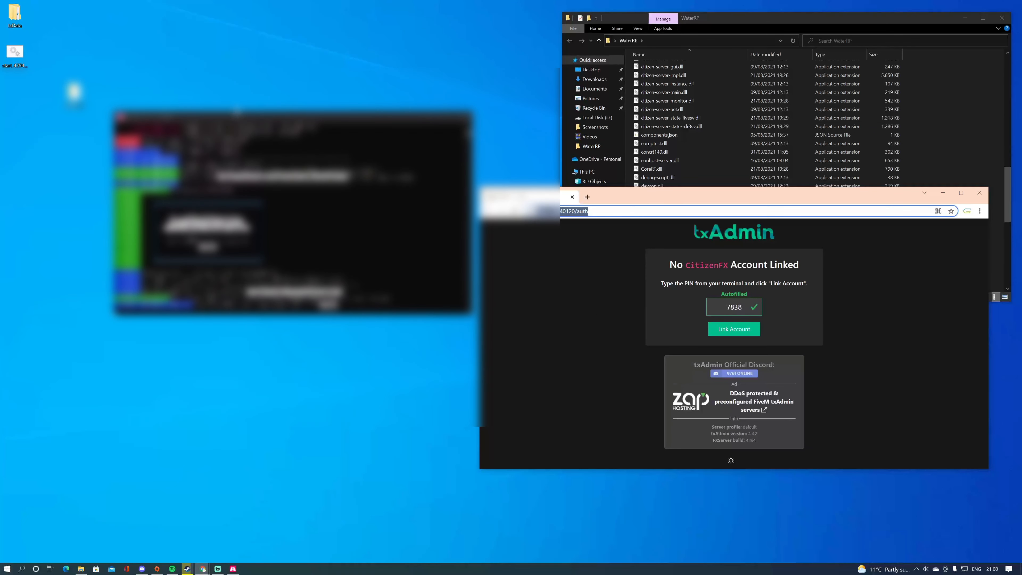
pyautogui.moveTo(238, 117); pyautogui.dragTo(124, 116)
pyautogui.click(710, 20)
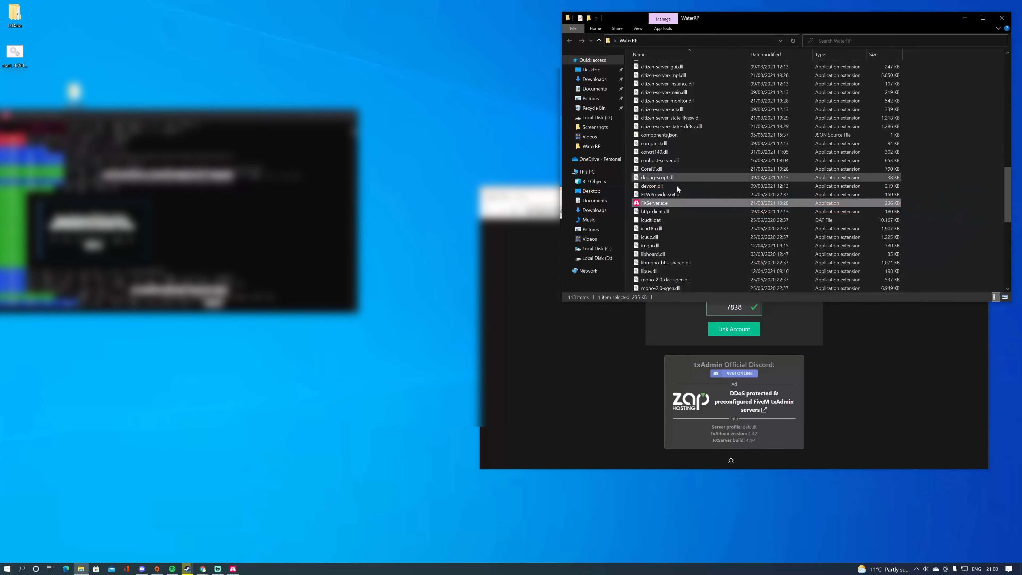
pyautogui.click(489, 233)
pyautogui.click(261, 208)
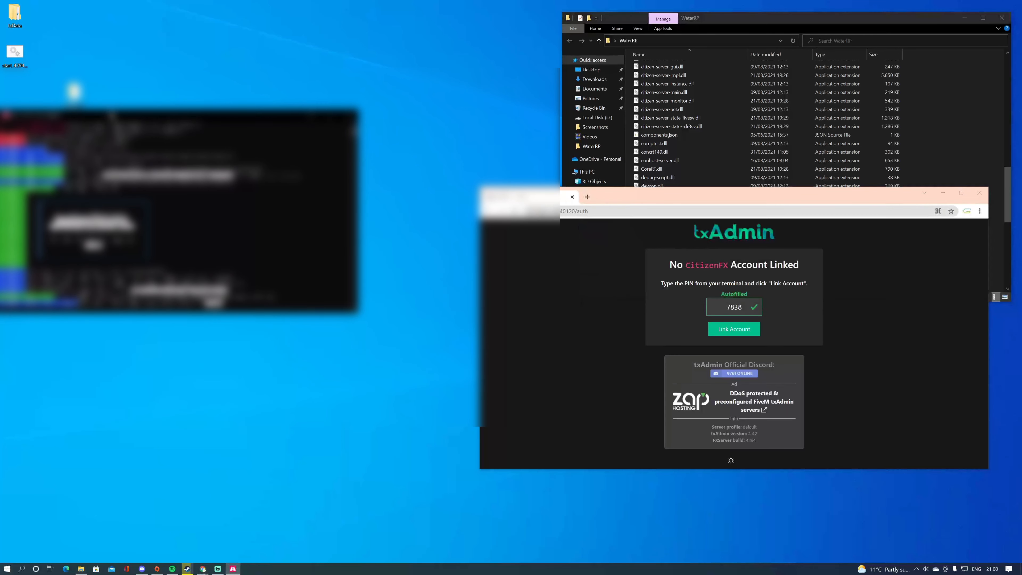
pyautogui.moveTo(113, 117); pyautogui.dragTo(171, 107)
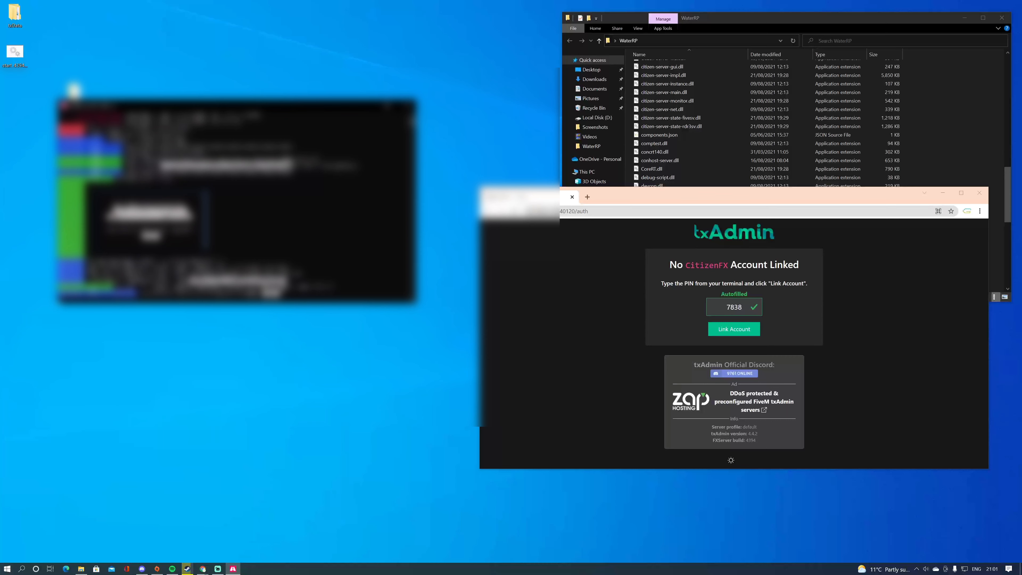
# - Check the autofilled txAdmin PIN against the server console and request linking of the CitizenFX account
pyautogui.moveTo(744, 307); pyautogui.dragTo(725, 307)
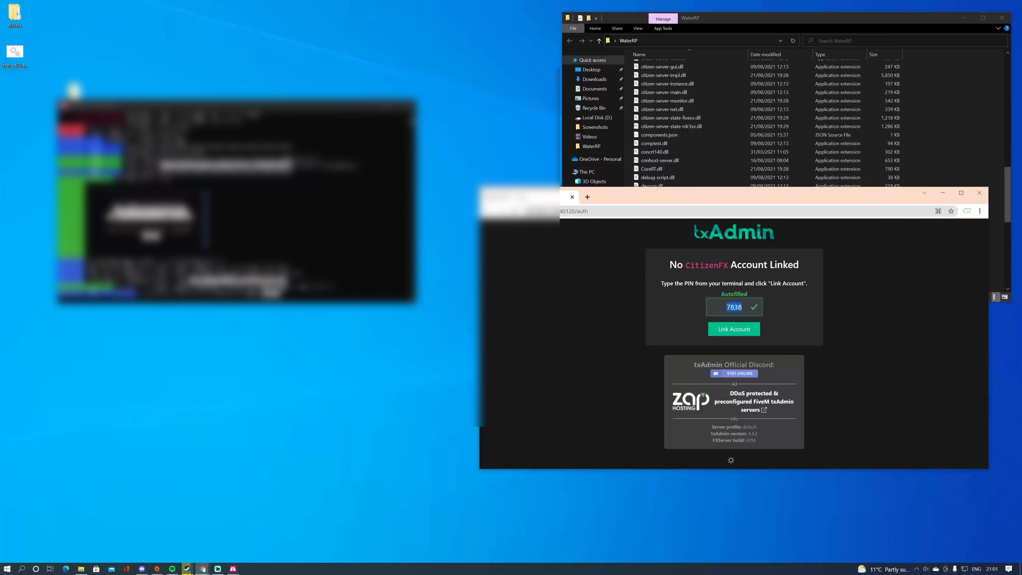
pyautogui.click(738, 308)
pyautogui.click(152, 240)
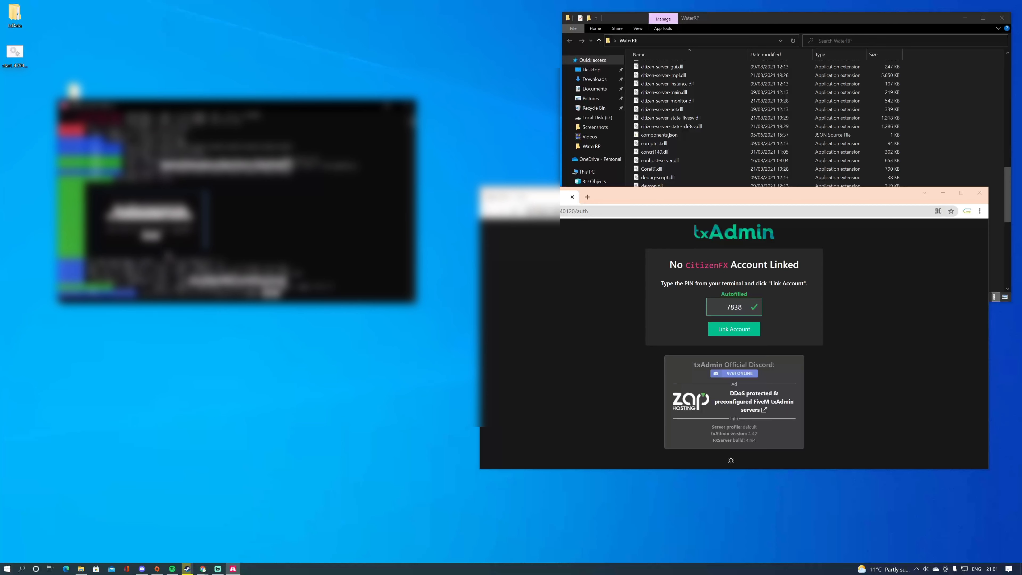
pyautogui.click(736, 333)
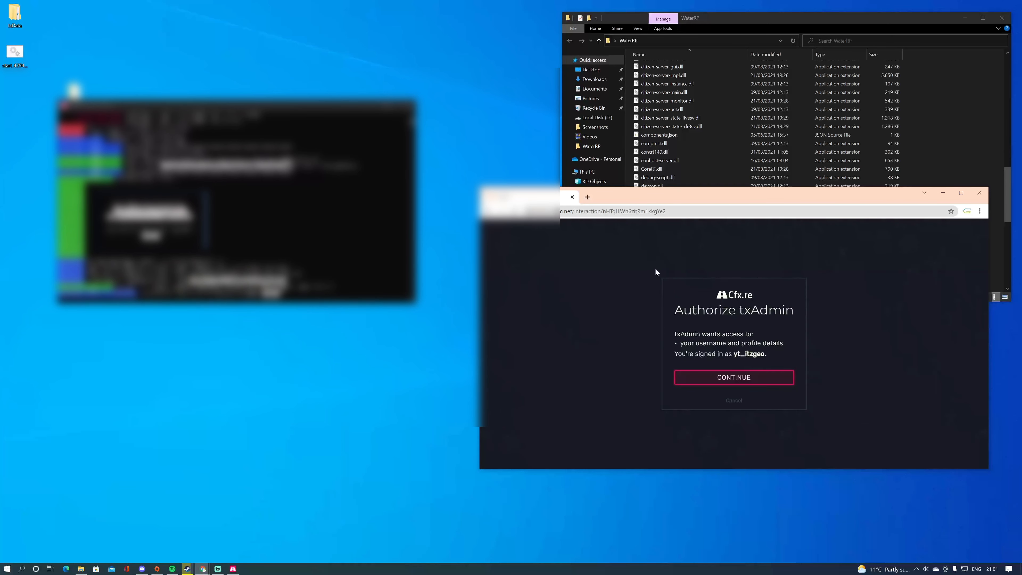
pyautogui.moveTo(655, 269); pyautogui.dragTo(822, 425)
pyautogui.click(812, 284)
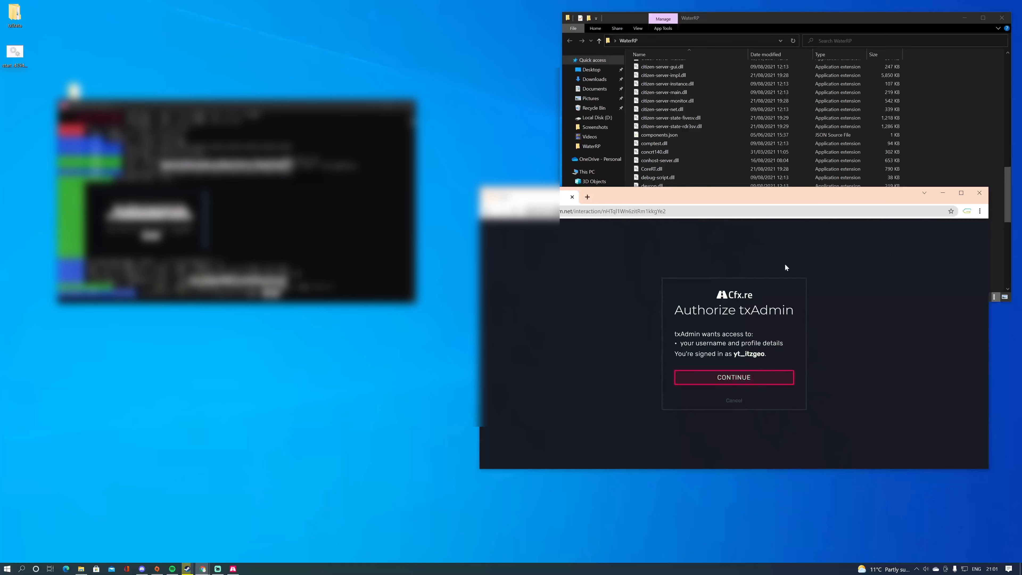
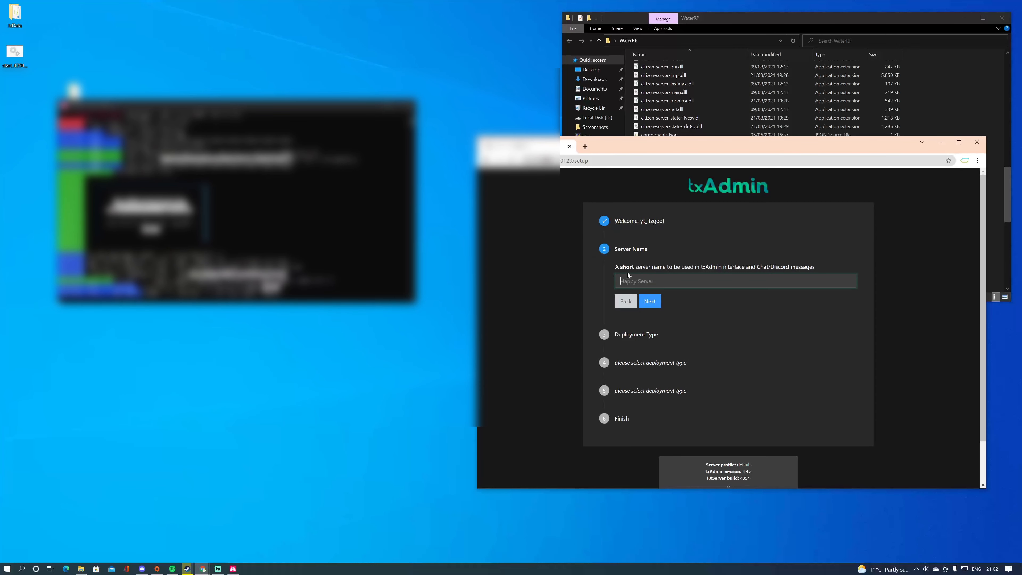
# - Enter a short server name in the txAdmin setup and choose Local Server Data as the deployment type
pyautogui.write('Wta')
pyautogui.press('BackSpace')
pyautogui.press('BackSpace')
pyautogui.hotkey('ctrl', 'a')
pyautogui.click(657, 302)
pyautogui.scroll(-1, 657, 302)
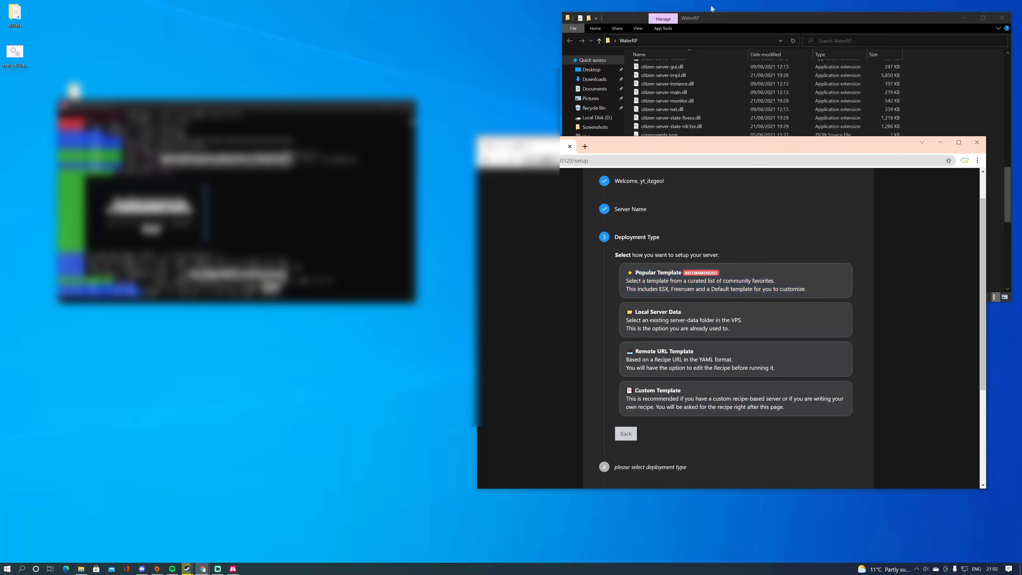
pyautogui.click(665, 318)
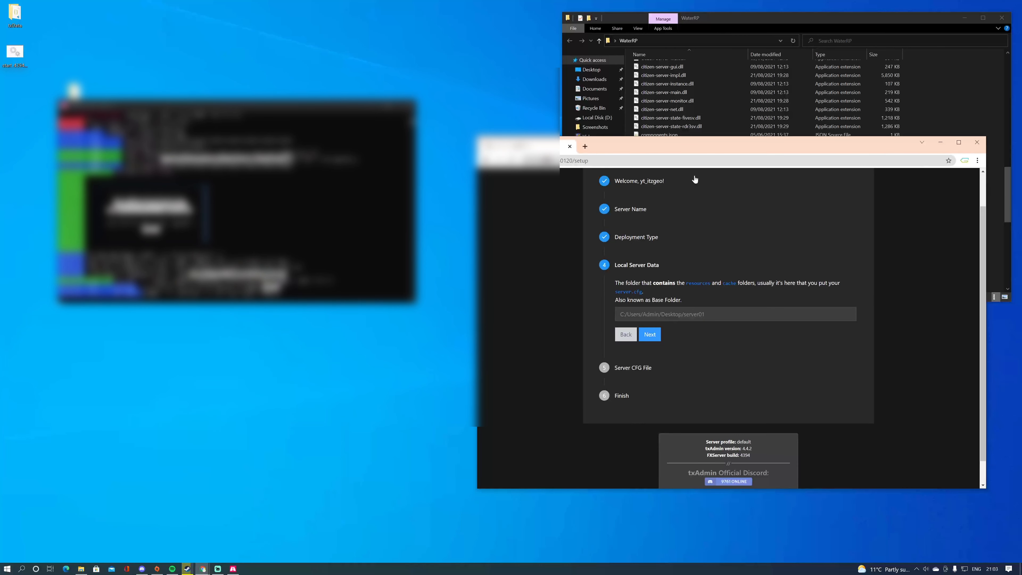
# - Copy the WaterRP folder's path into txAdmin's Local Server Data field and proceed to the Server CFG File stage
pyautogui.moveTo(702, 150); pyautogui.dragTo(287, 169)
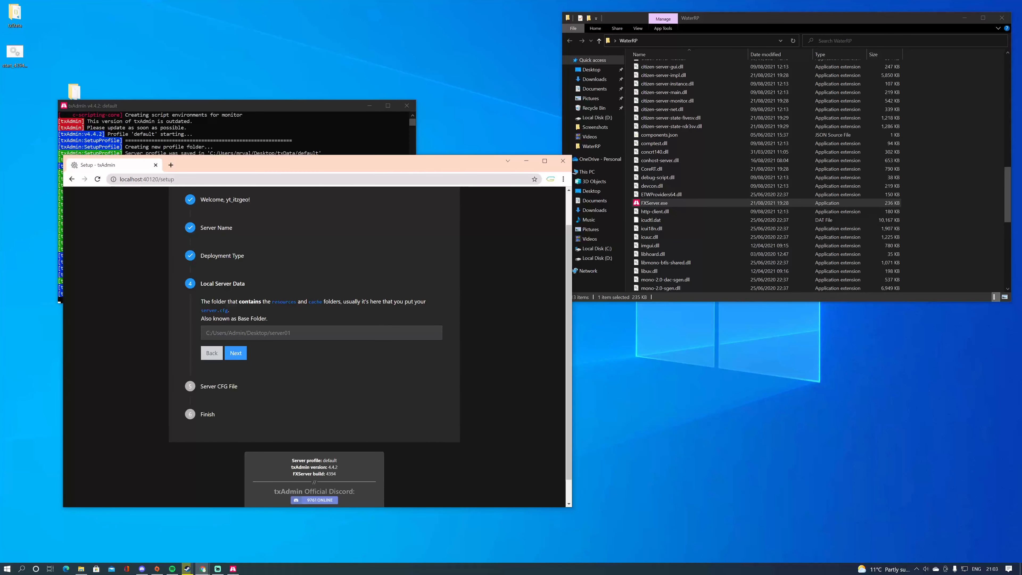
pyautogui.moveTo(262, 302); pyautogui.dragTo(468, 307)
pyautogui.click(433, 313)
pyautogui.moveTo(711, 20)
pyautogui.mouseDown()
pyautogui.moveTo(722, 19)
pyautogui.moveTo(703, 19)
pyautogui.moveTo(713, 17)
pyautogui.mouseUp()
pyautogui.scroll(15, 673, 94)
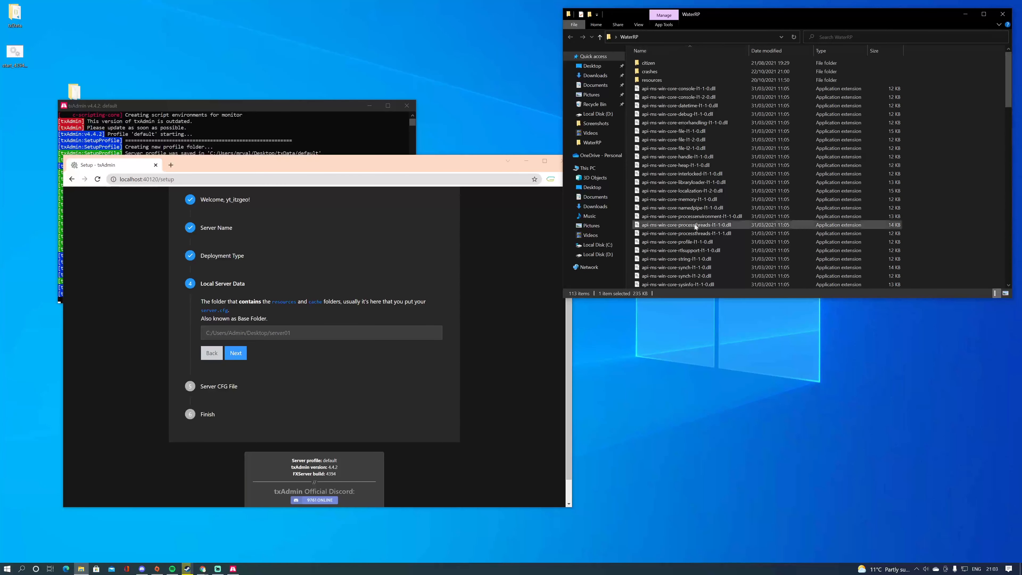
pyautogui.moveTo(921, 58)
pyautogui.mouseDown()
pyautogui.moveTo(894, 227)
pyautogui.moveTo(930, 76)
pyautogui.mouseUp()
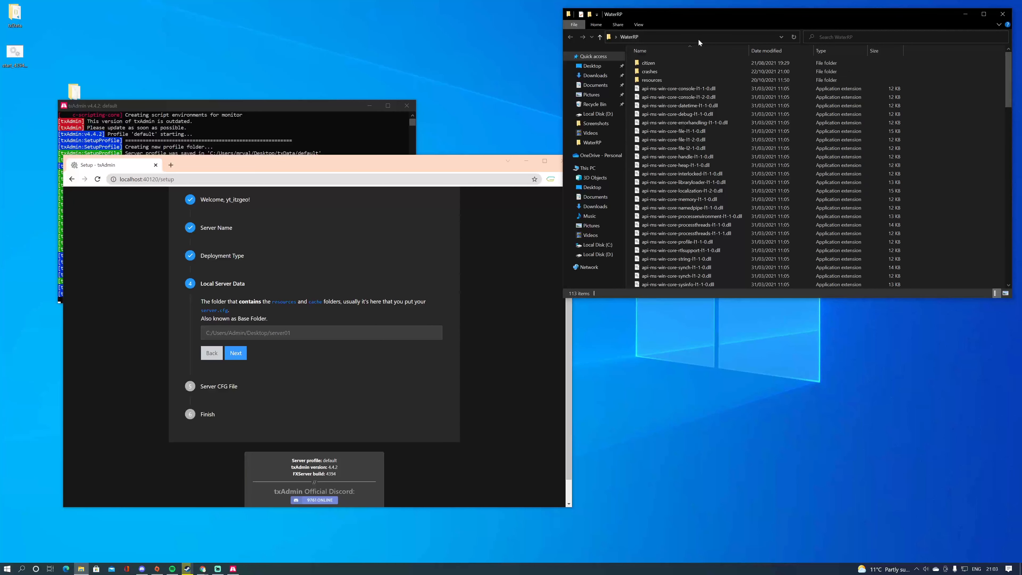
pyautogui.click(714, 39)
pyautogui.hotkey('ctrl', 'c')
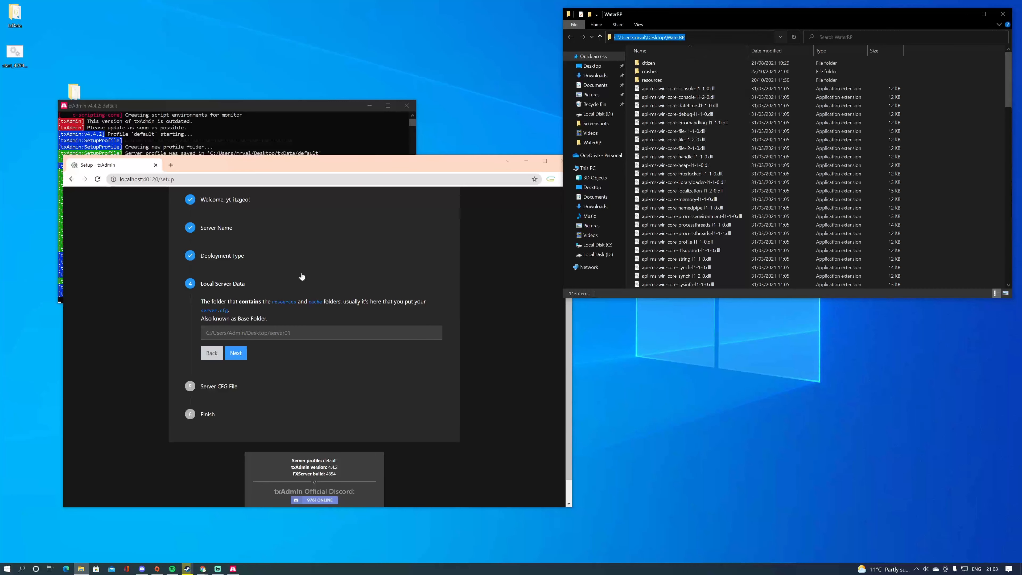
pyautogui.click(314, 333)
pyautogui.hotkey('ctrl', 'v')
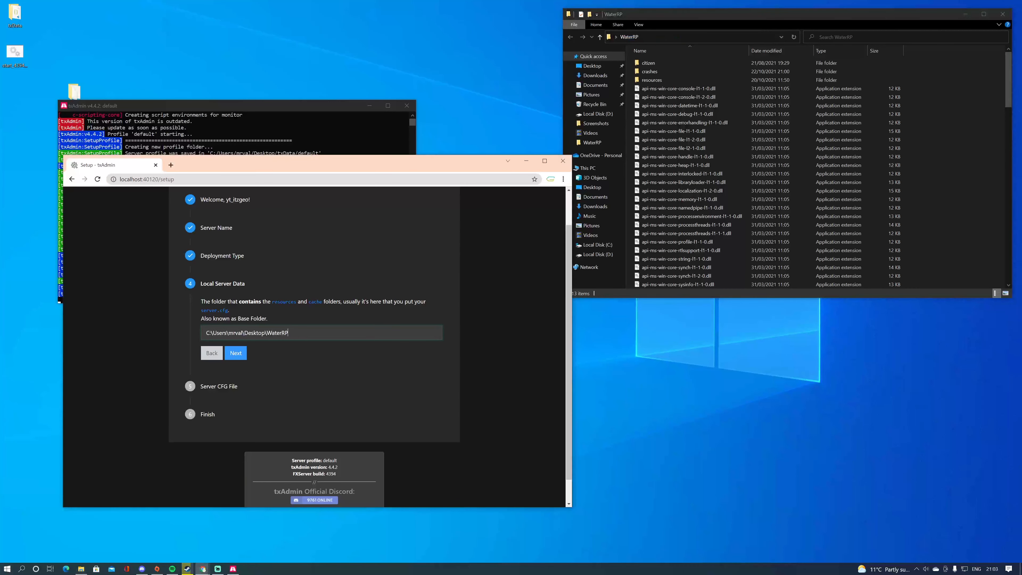
pyautogui.press('Return')
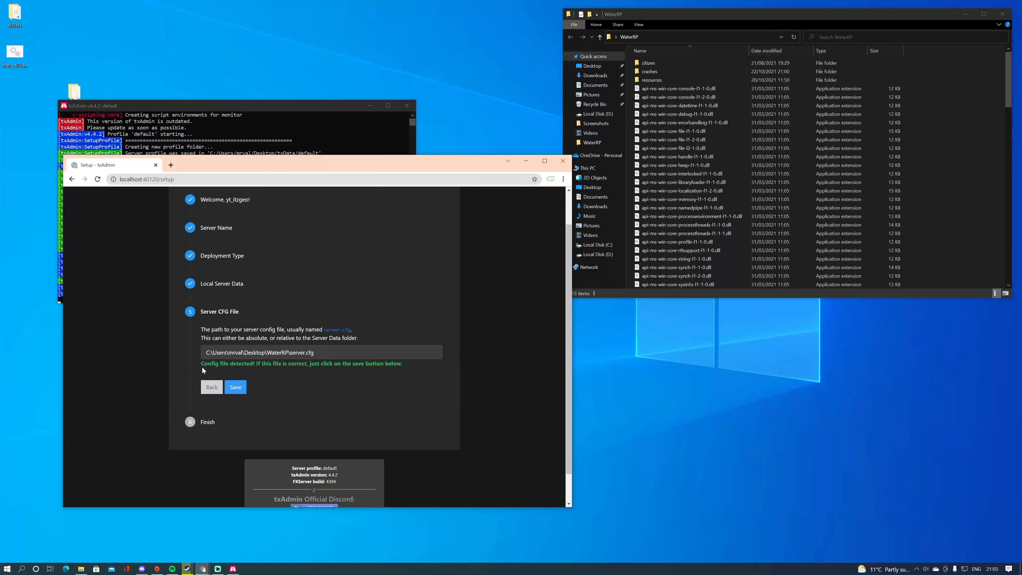
pyautogui.moveTo(202, 364); pyautogui.dragTo(405, 363)
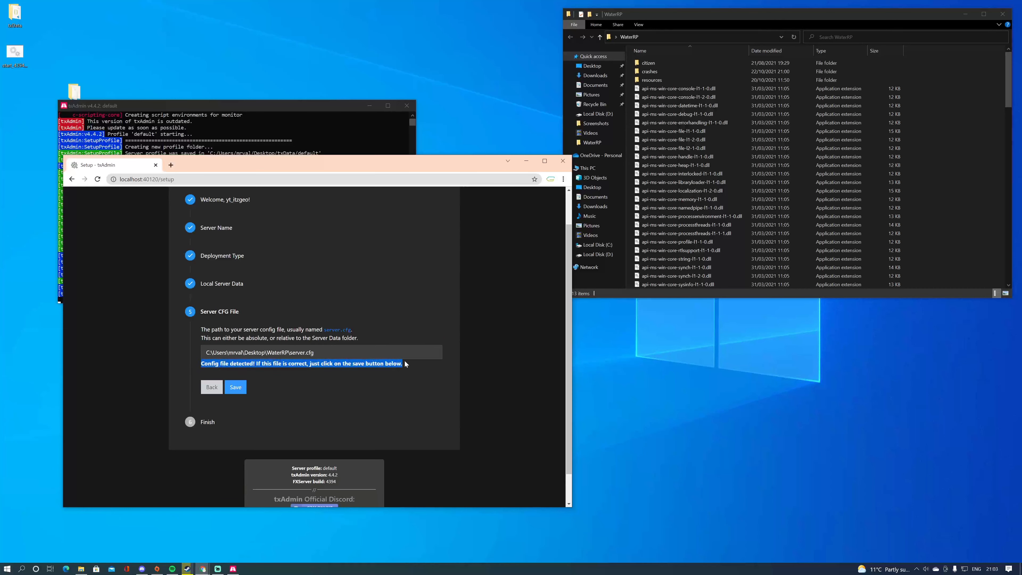
# - Try to save the Server CFG File stage with only the WaterRP folder path, leaving out server.cfg
pyautogui.click(405, 364)
pyautogui.moveTo(319, 352); pyautogui.dragTo(295, 352)
pyautogui.click(303, 353)
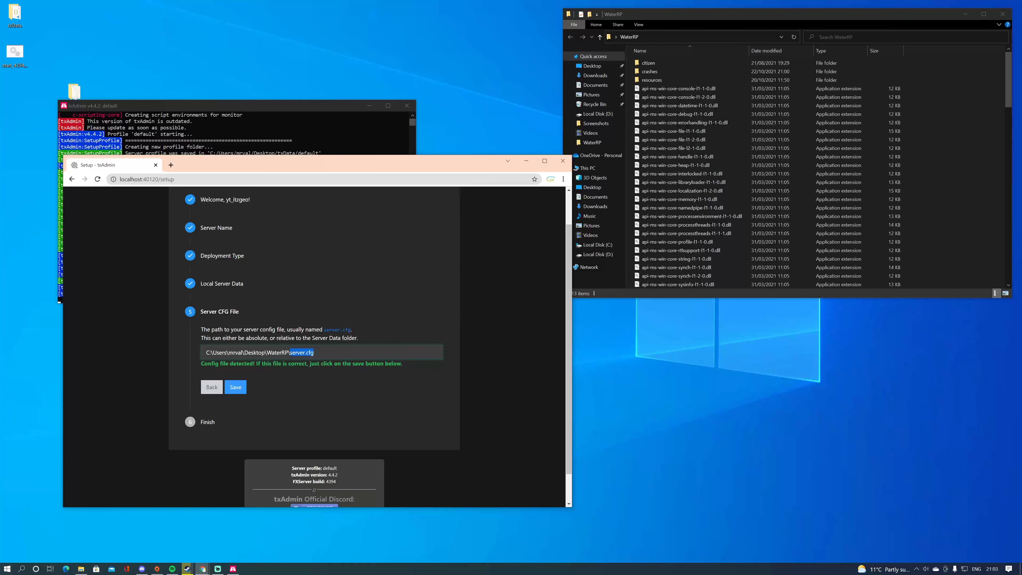
pyautogui.press('BackSpace')
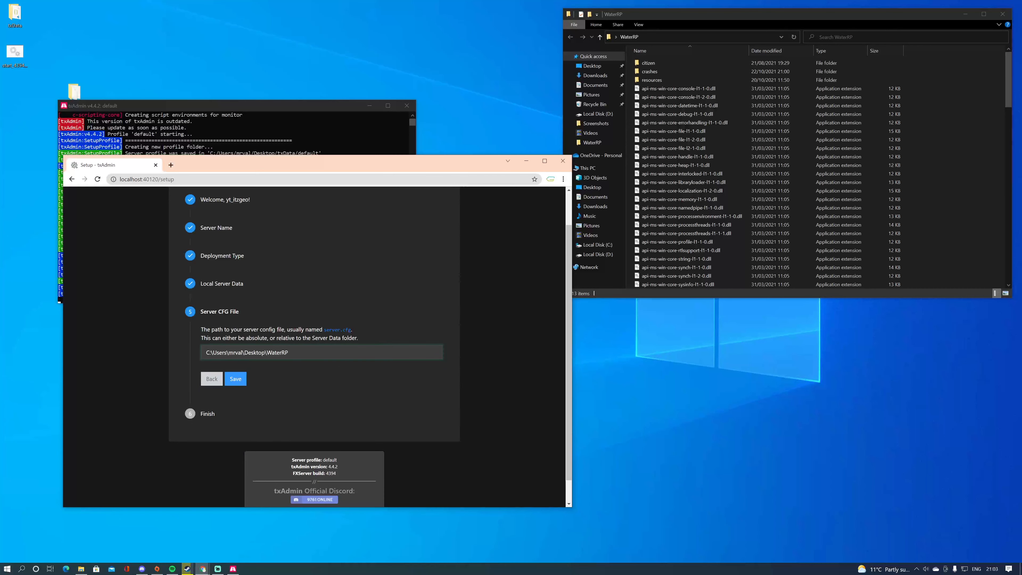
pyautogui.write('server.cfg')
pyautogui.hotkey('ctrl', 'z')
pyautogui.write('server.cfg')
pyautogui.moveTo(313, 353); pyautogui.dragTo(209, 353)
pyautogui.press('BackSpace')
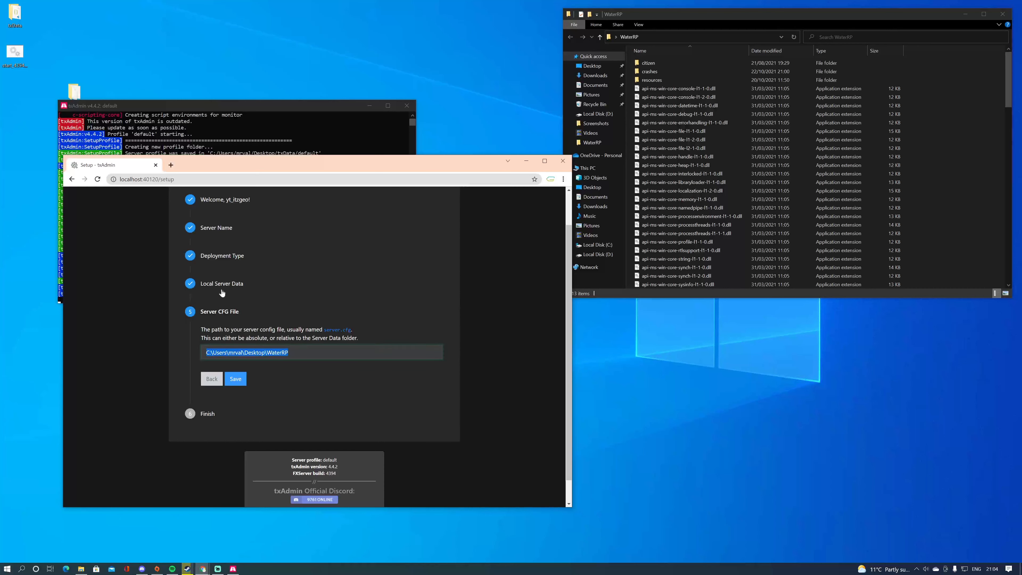
pyautogui.click(236, 378)
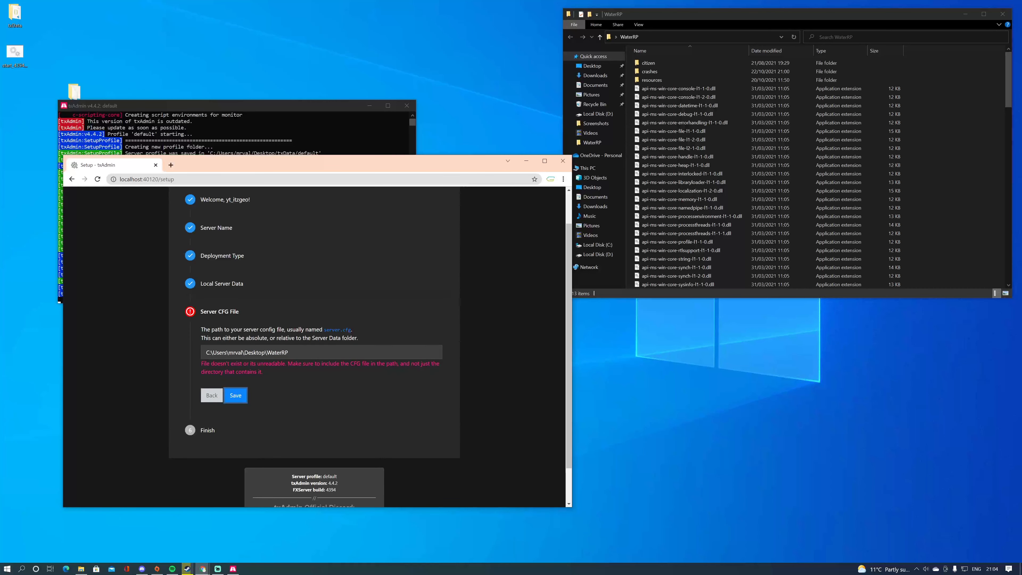
# - Complete the config path with \server.cfg after the WaterRP folder, then save the setup and start the server
pyautogui.click(288, 353)
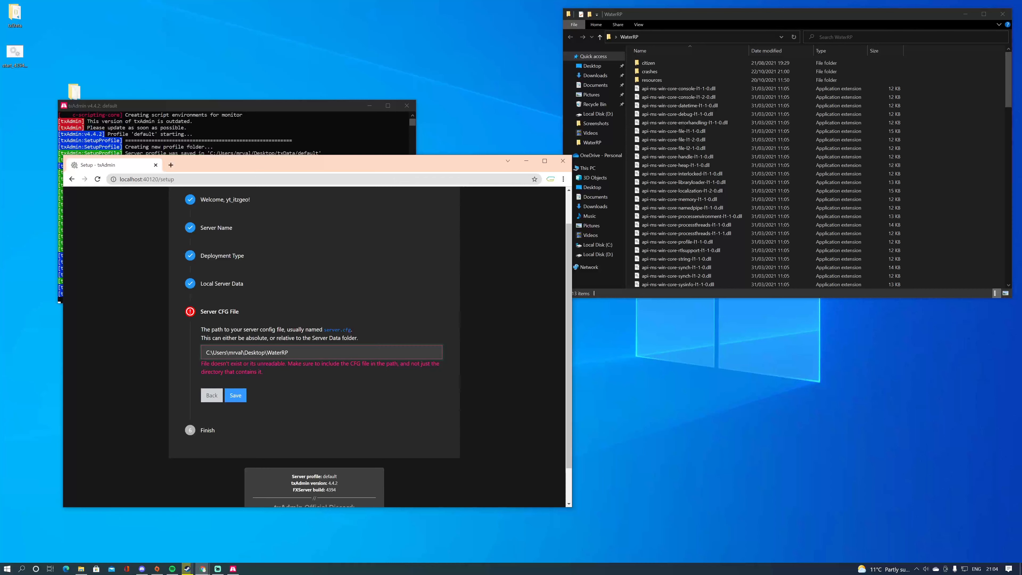
pyautogui.write('\\server.cfg')
pyautogui.click(237, 394)
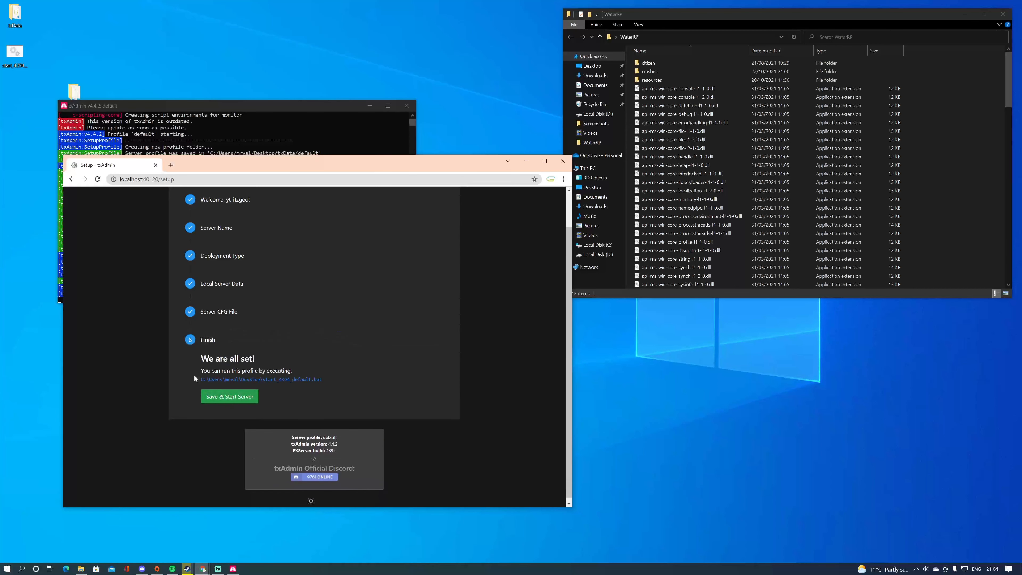
pyautogui.click(253, 397)
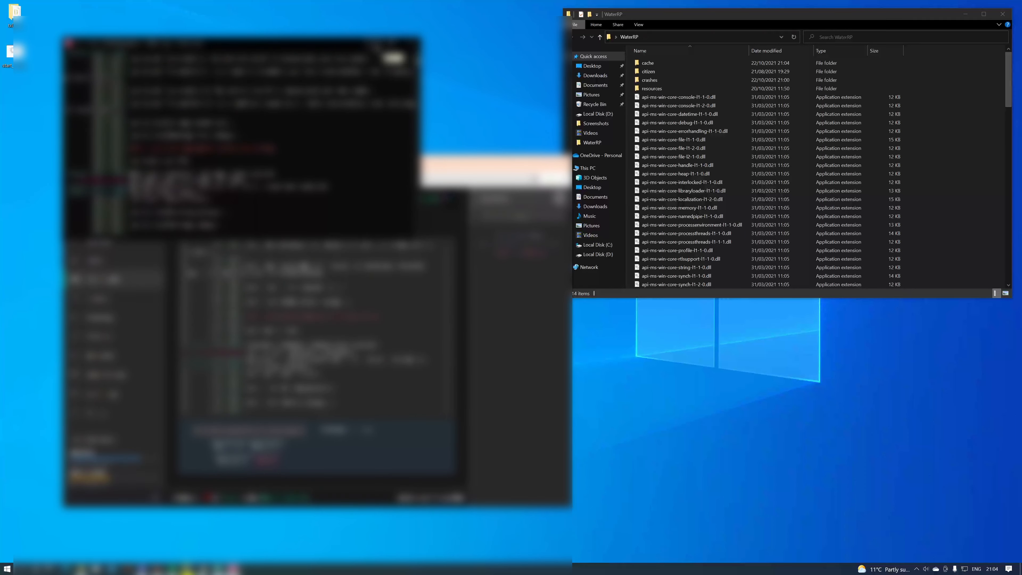
# - Move the txAdmin window clear of the server console and bookmark its Live Console page
pyautogui.click(411, 43)
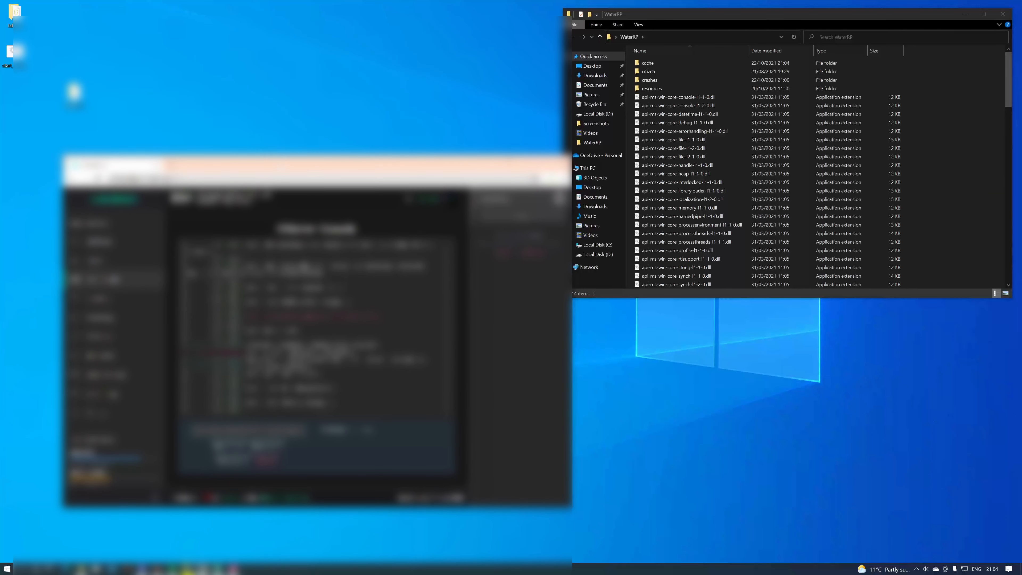
pyautogui.moveTo(284, 167); pyautogui.dragTo(258, 25)
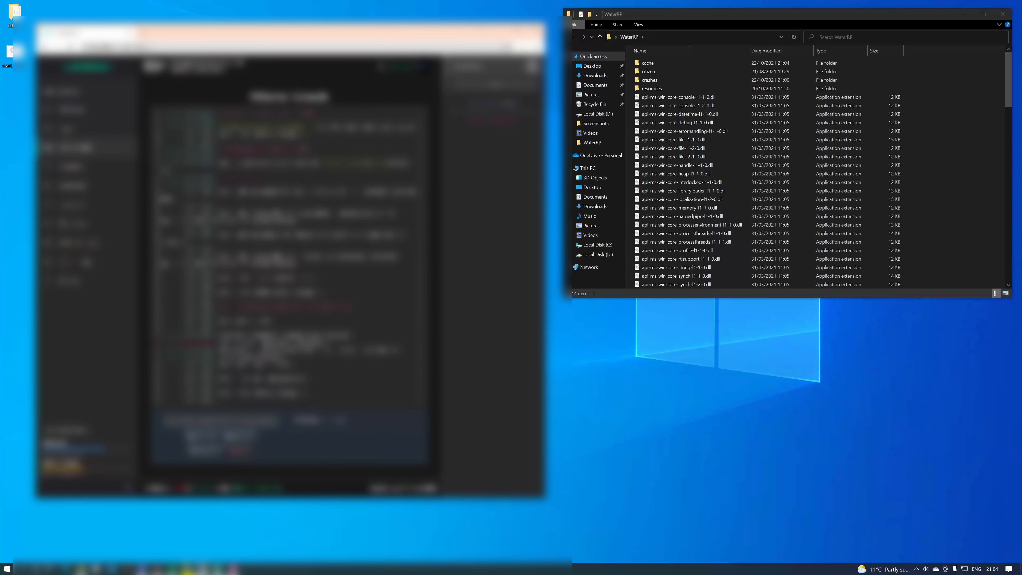
pyautogui.click(510, 47)
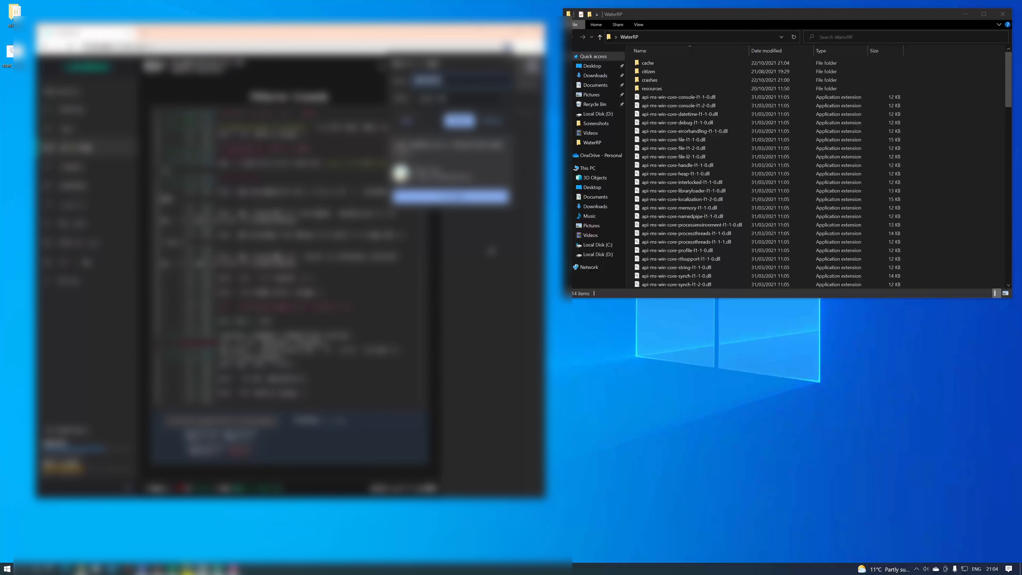
pyautogui.click(492, 250)
pyautogui.click(147, 35)
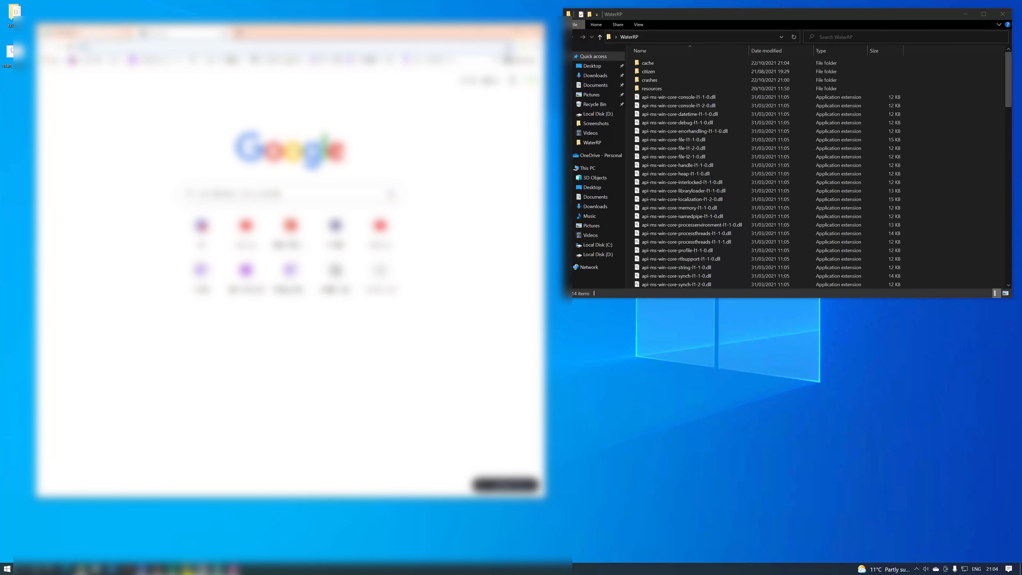
pyautogui.click(98, 34)
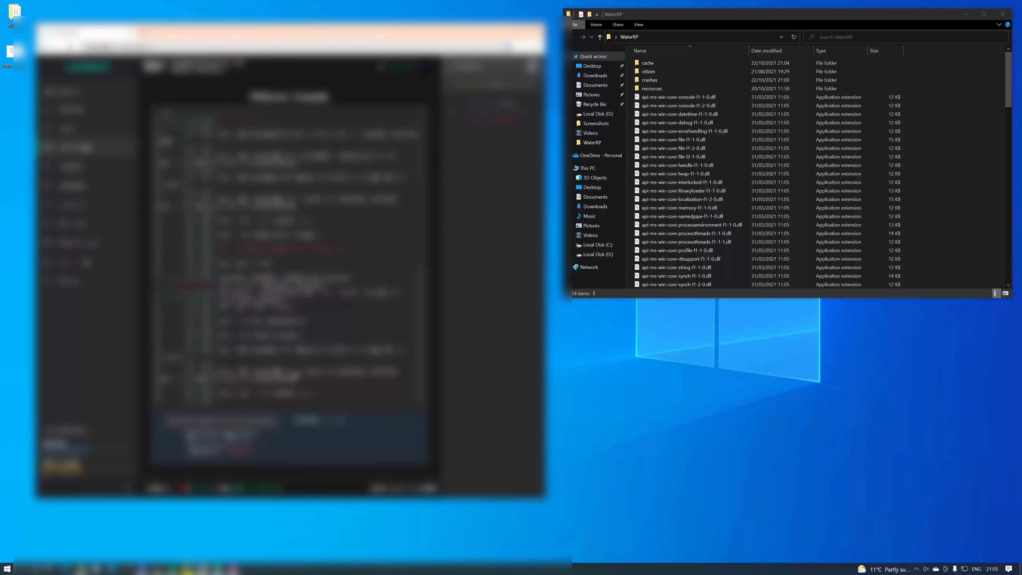
# - Examine the FXServer Live Console output while the server's resources are building and starting
pyautogui.scroll(-1, 340, 303)
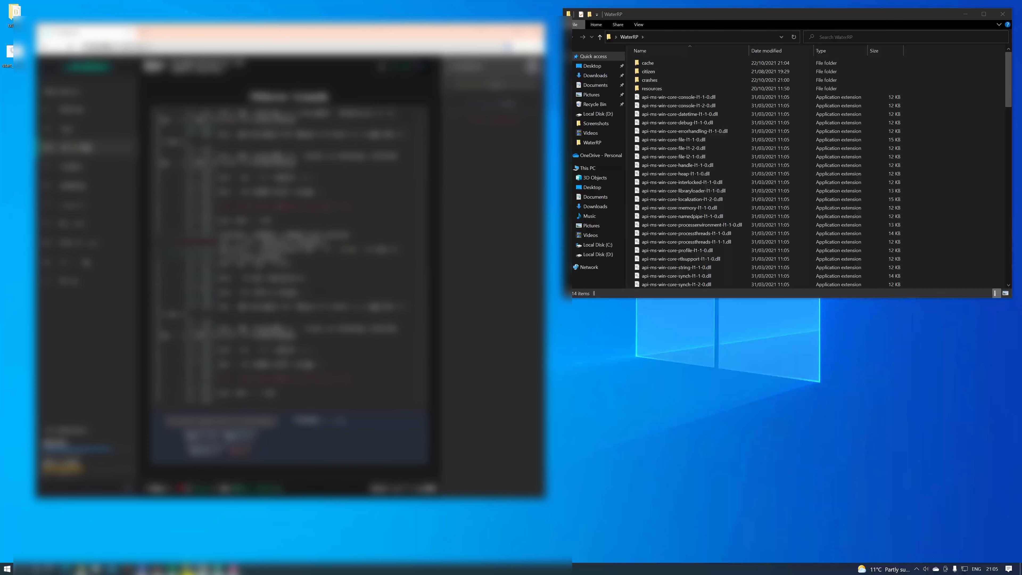
pyautogui.scroll(-1, 285, 242)
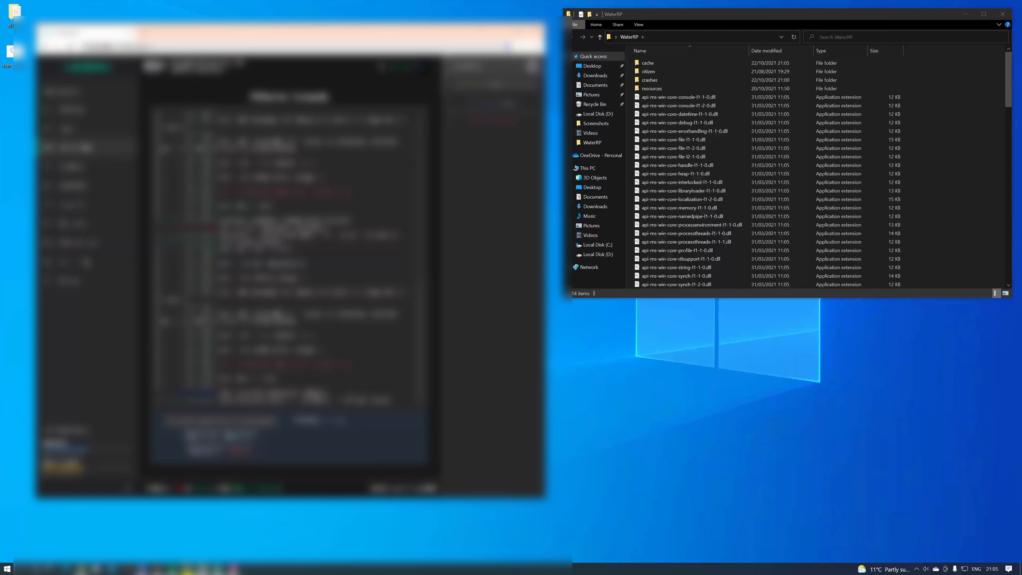
pyautogui.scroll(-2, 312, 281)
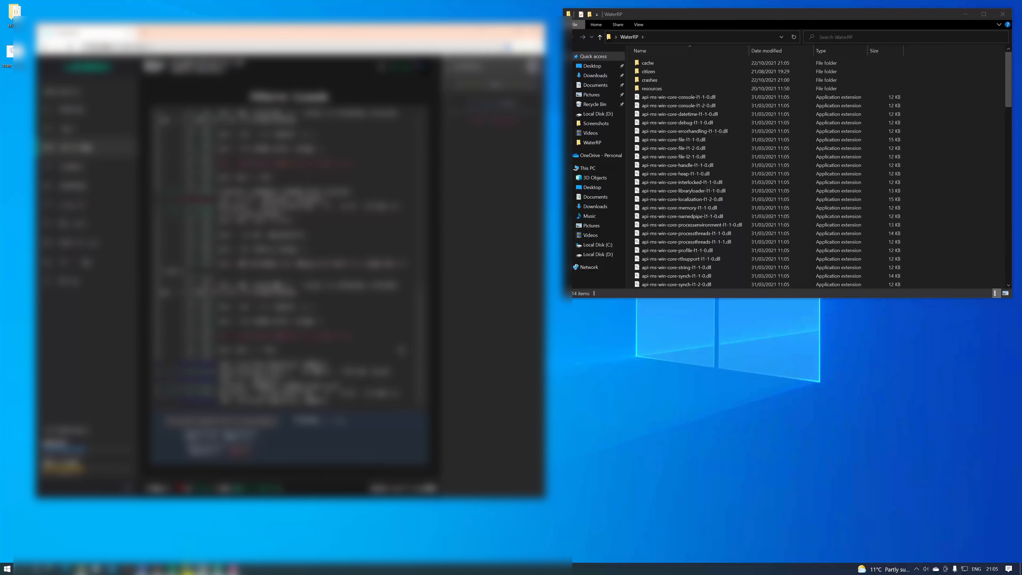
pyautogui.scroll(-3, 377, 336)
pyautogui.scroll(-5, 478, 406)
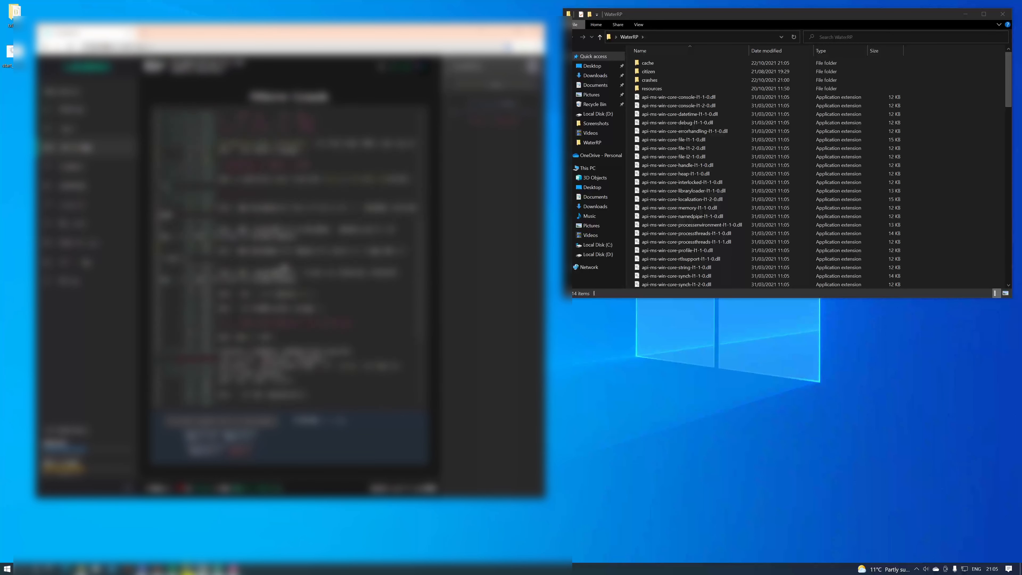
pyautogui.scroll(-1, 237, 286)
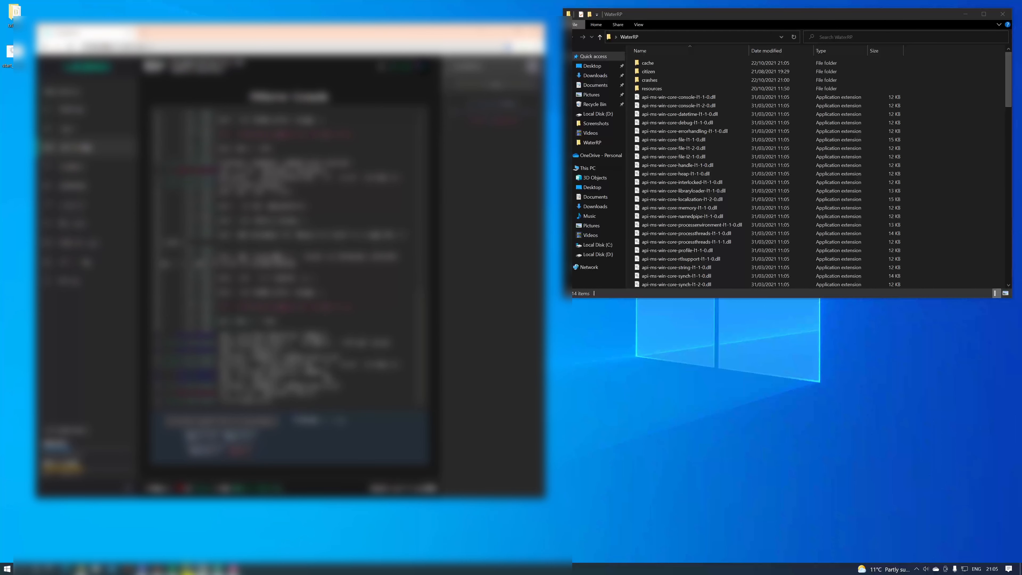
pyautogui.scroll(10, 327, 354)
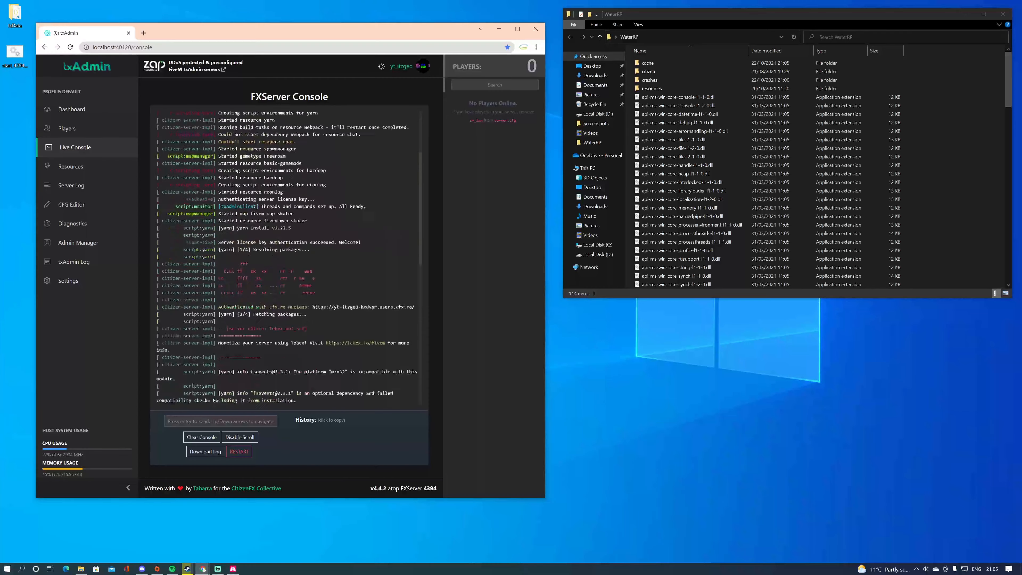
# - Restart the server from txAdmin's Live Console and confirm the restart
pyautogui.click(239, 451)
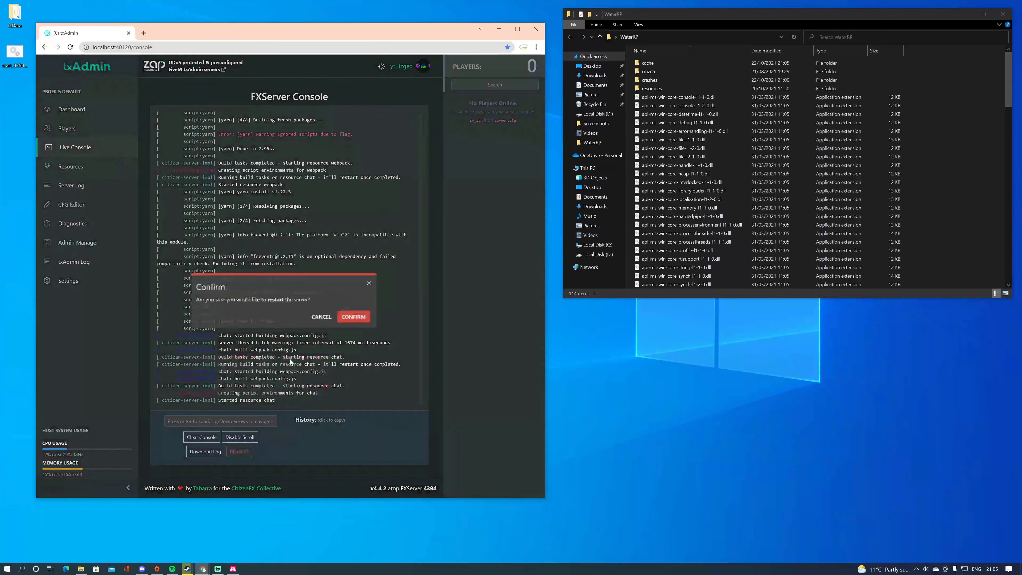
pyautogui.click(365, 293)
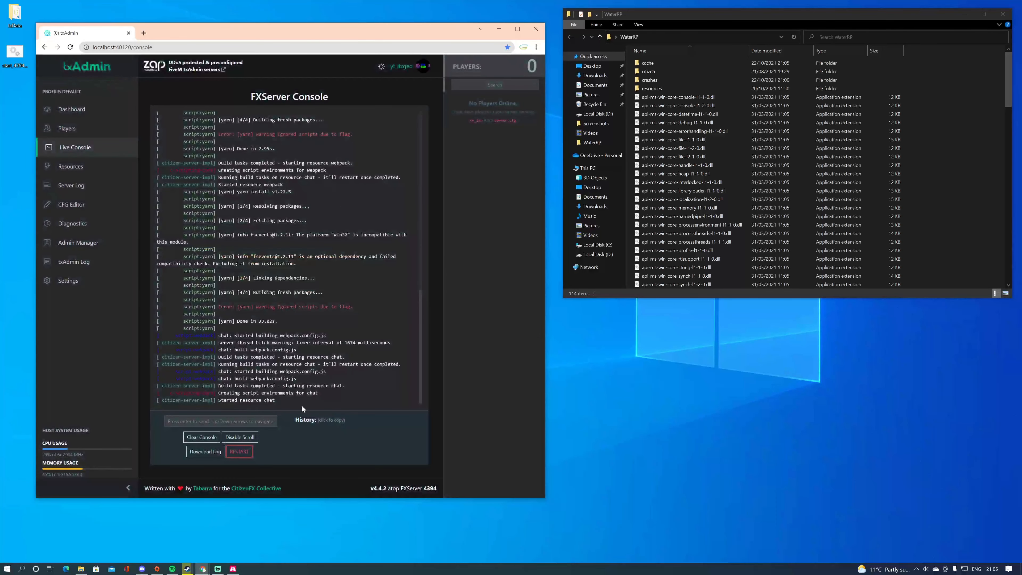
pyautogui.click(239, 451)
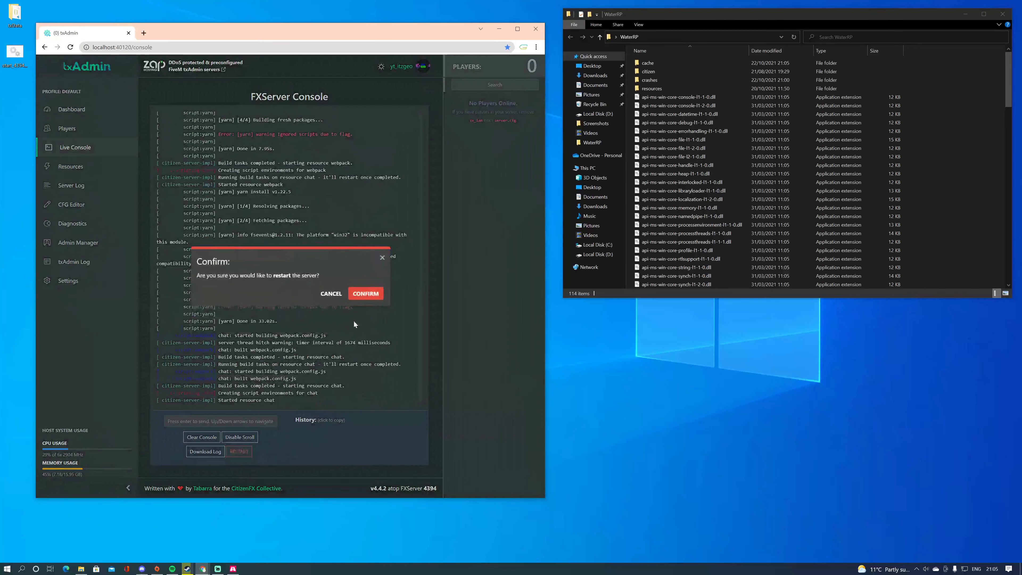
pyautogui.click(364, 294)
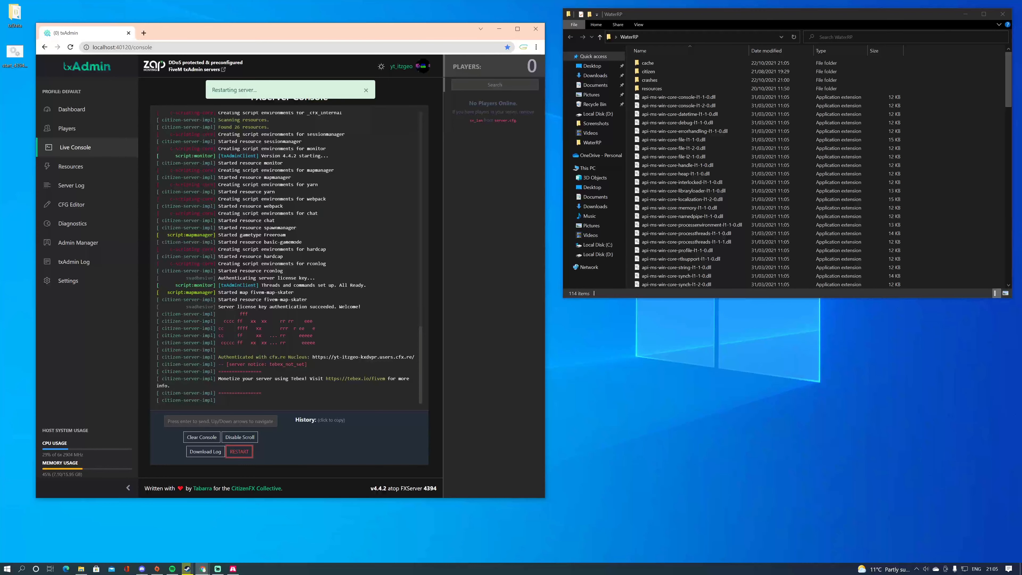
# - Examine the restarted server's console output, from the FXServer starting entry to the Cfx.re authentication lines
pyautogui.moveTo(287, 401); pyautogui.dragTo(218, 318)
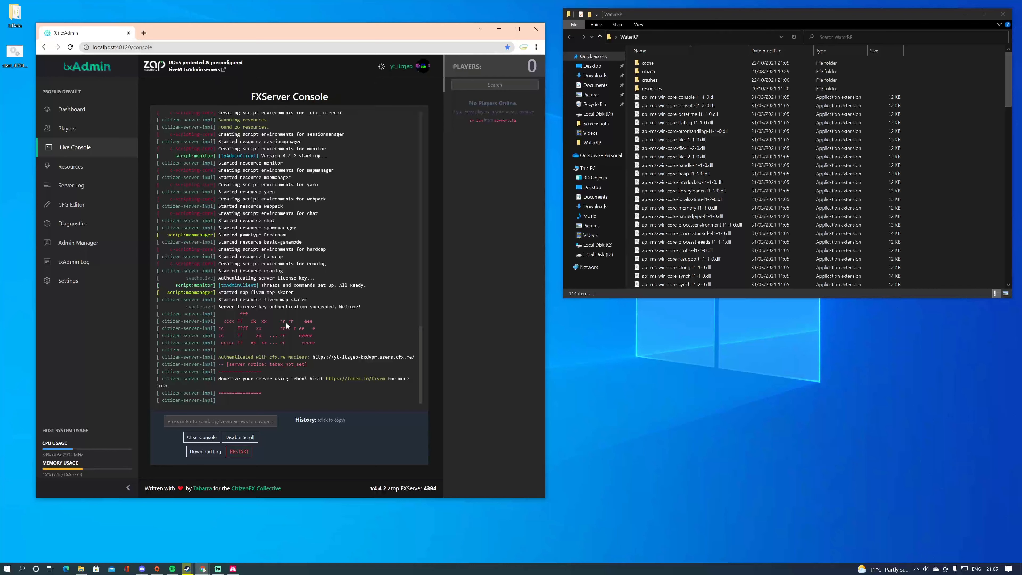
pyautogui.moveTo(310, 396); pyautogui.dragTo(146, 318)
pyautogui.click(217, 346)
pyautogui.scroll(7, 342, 282)
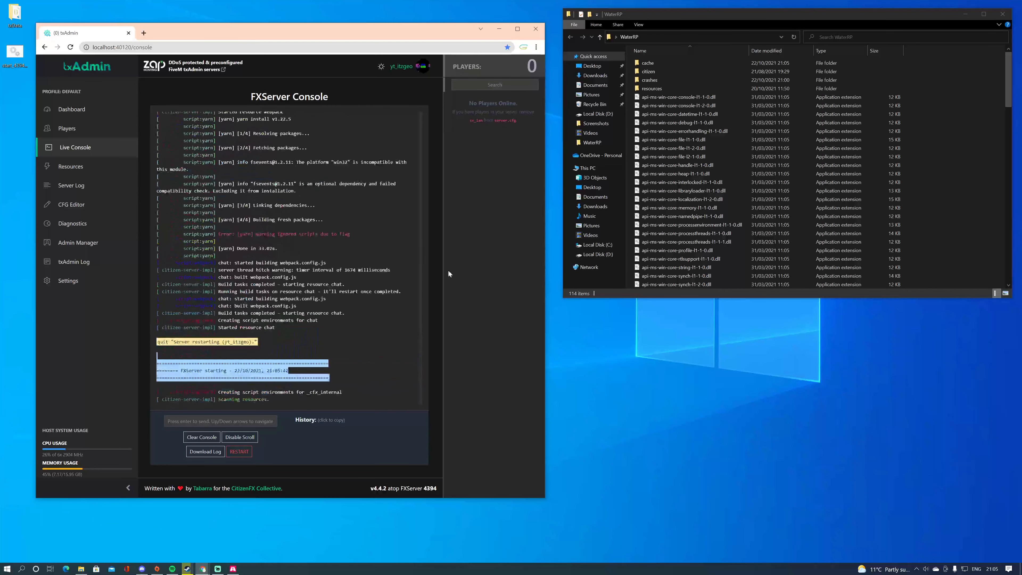
pyautogui.scroll(-7, 334, 242)
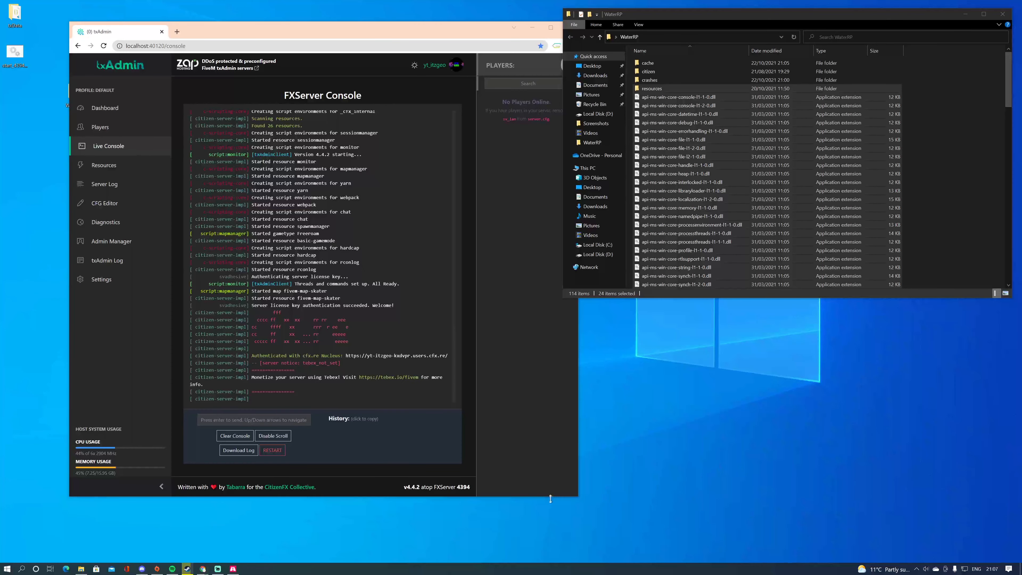
# - Launch the FiveM client and connect to the locally hosted server listed on its home screen
pyautogui.moveTo(62, 14); pyautogui.dragTo(590, 500)
pyautogui.click(590, 499)
pyautogui.press('super')
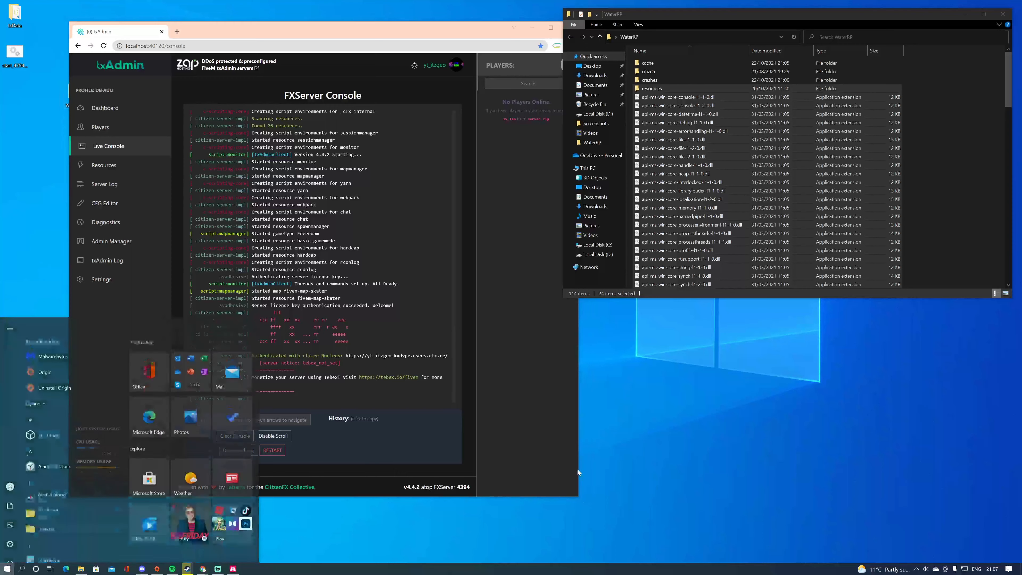
pyautogui.write('fivem')
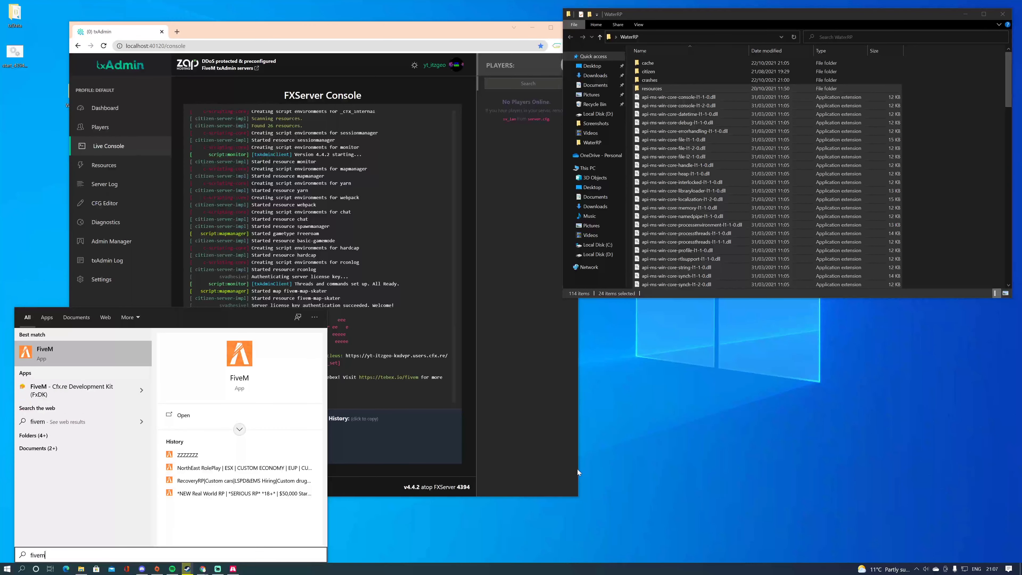
pyautogui.press('Return')
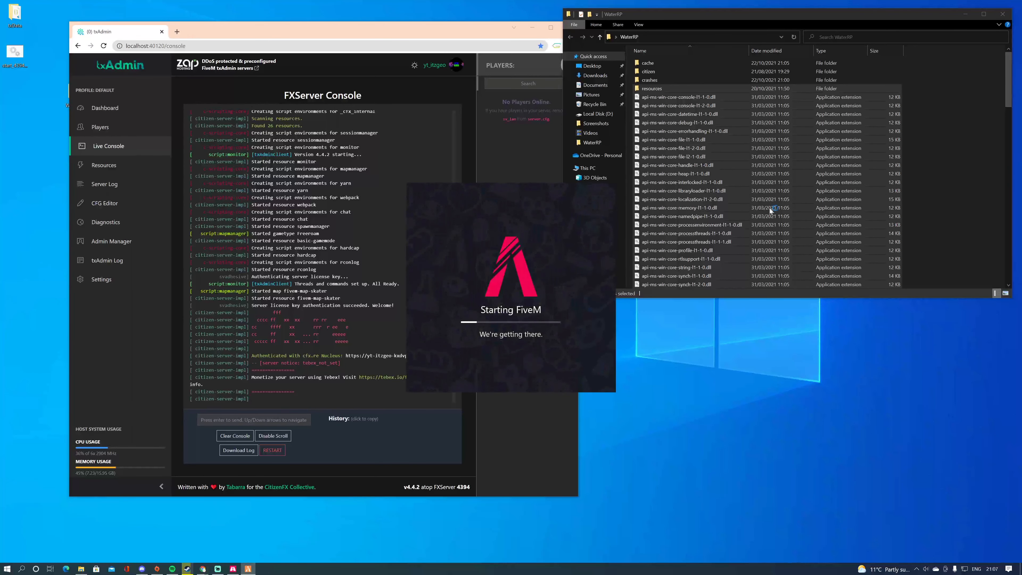
pyautogui.moveTo(572, 273); pyautogui.dragTo(505, 139)
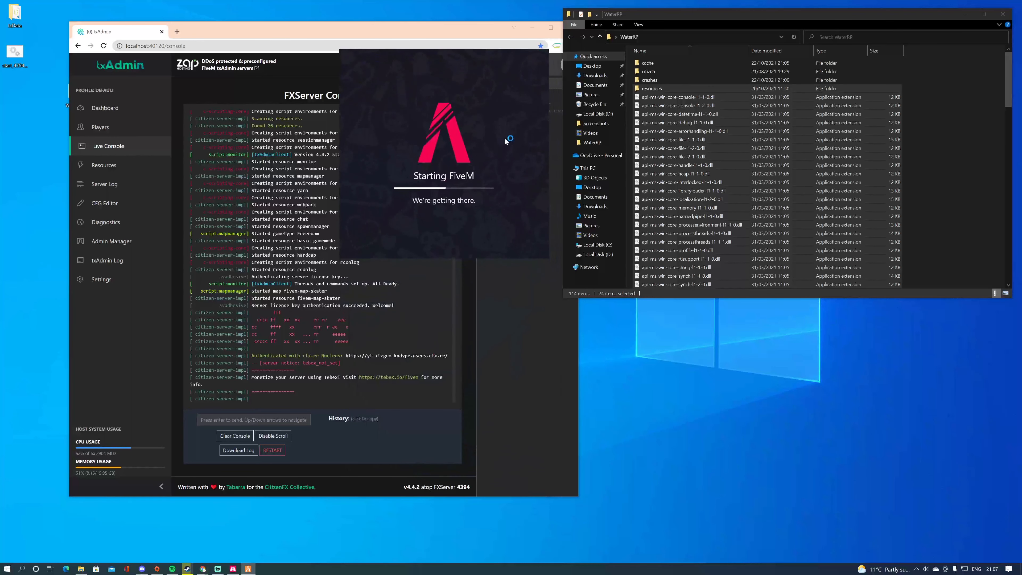
pyautogui.moveTo(392, 110); pyautogui.dragTo(422, 297)
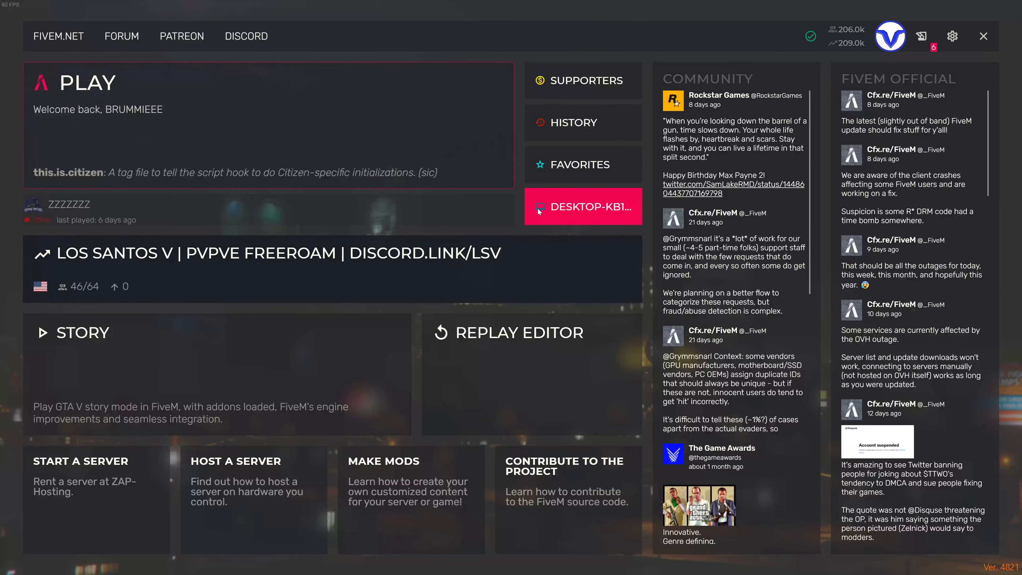
pyautogui.click(623, 203)
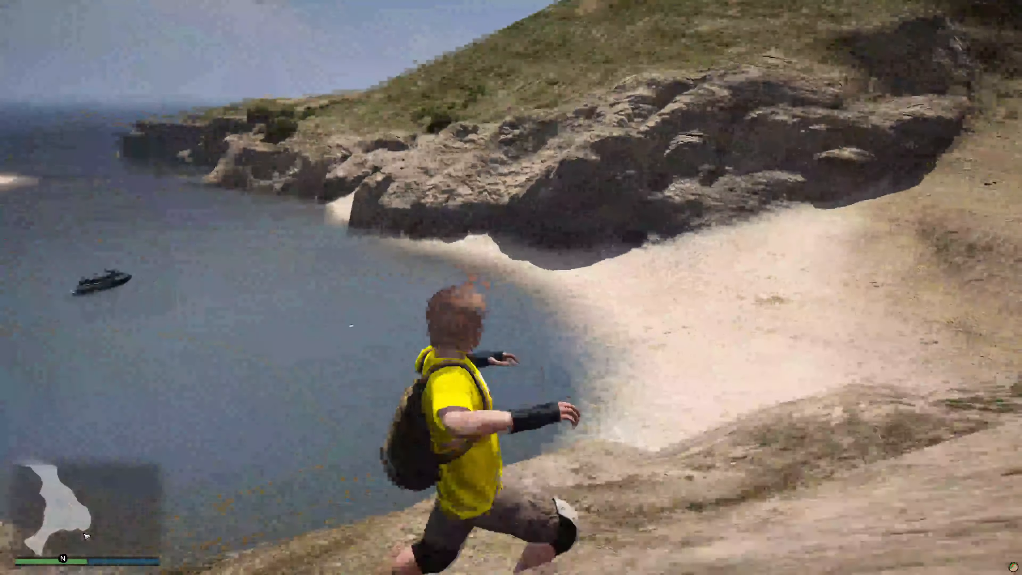
pyautogui.press('w')
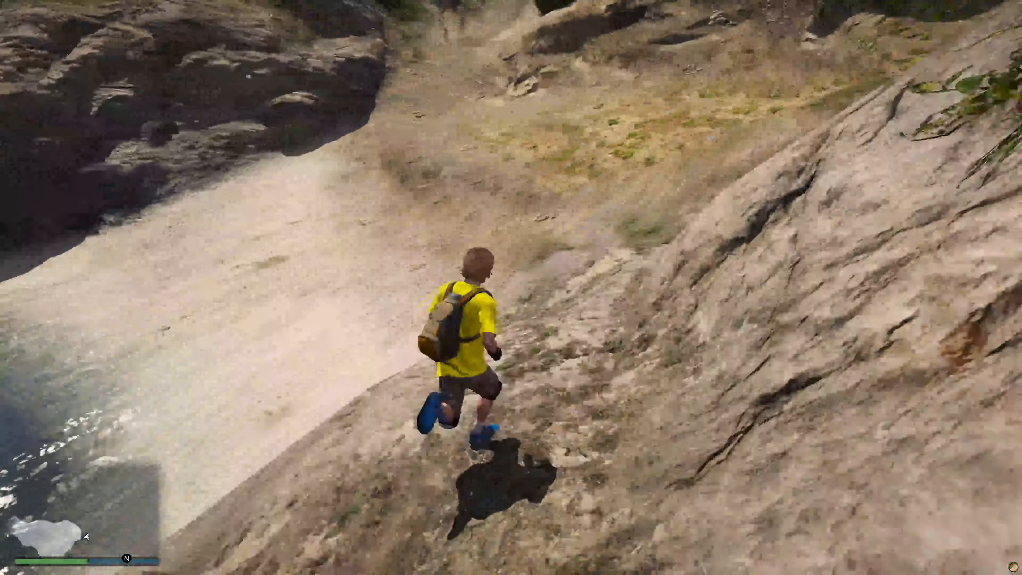
pyautogui.press('w')
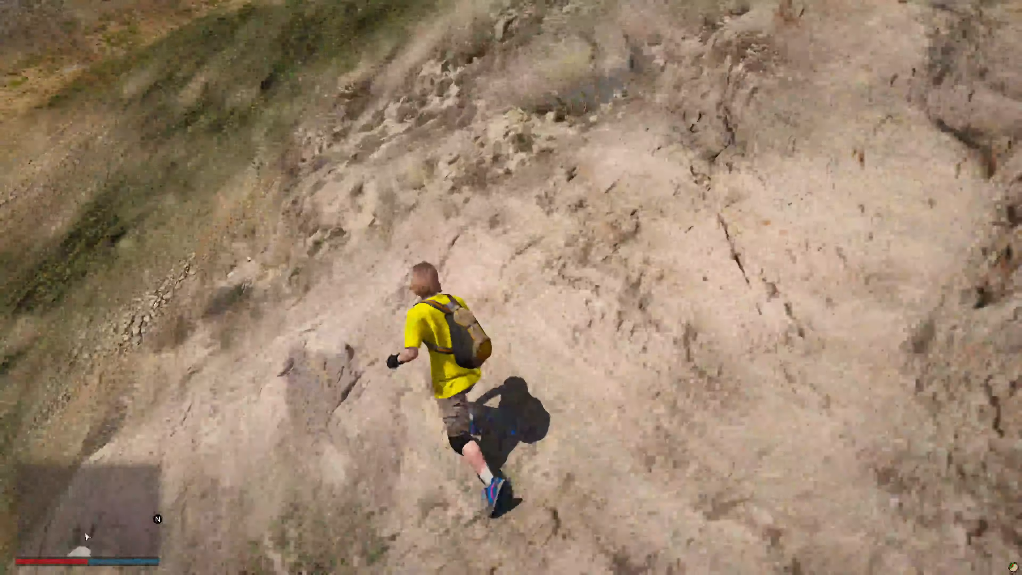
pyautogui.press('w')
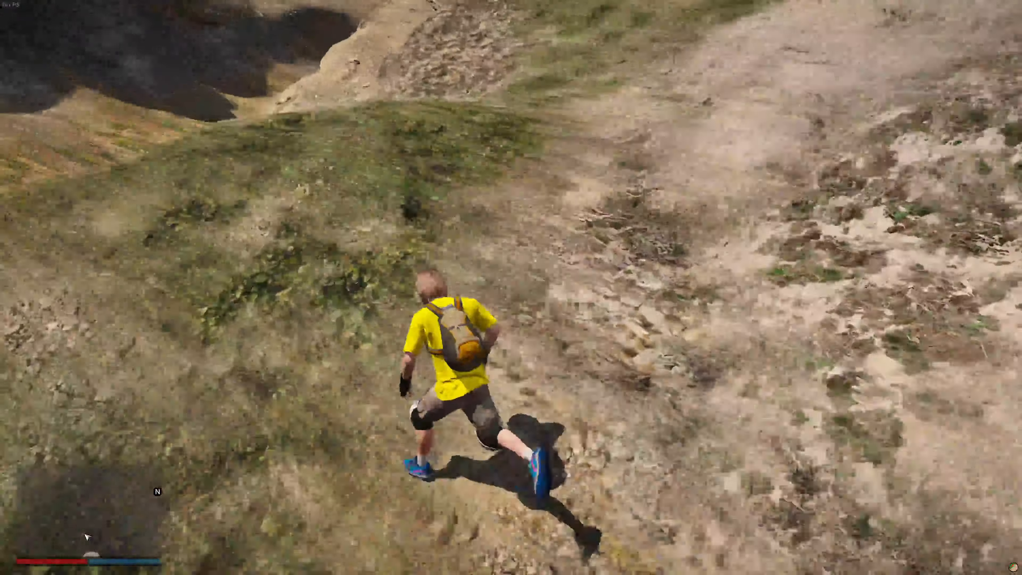
pyautogui.press('w')
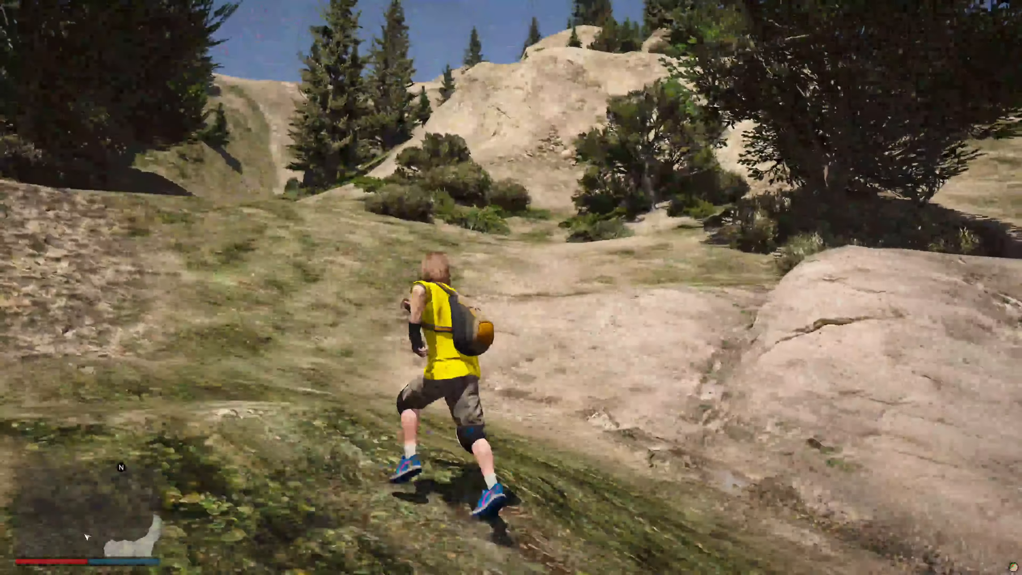
pyautogui.press('w')
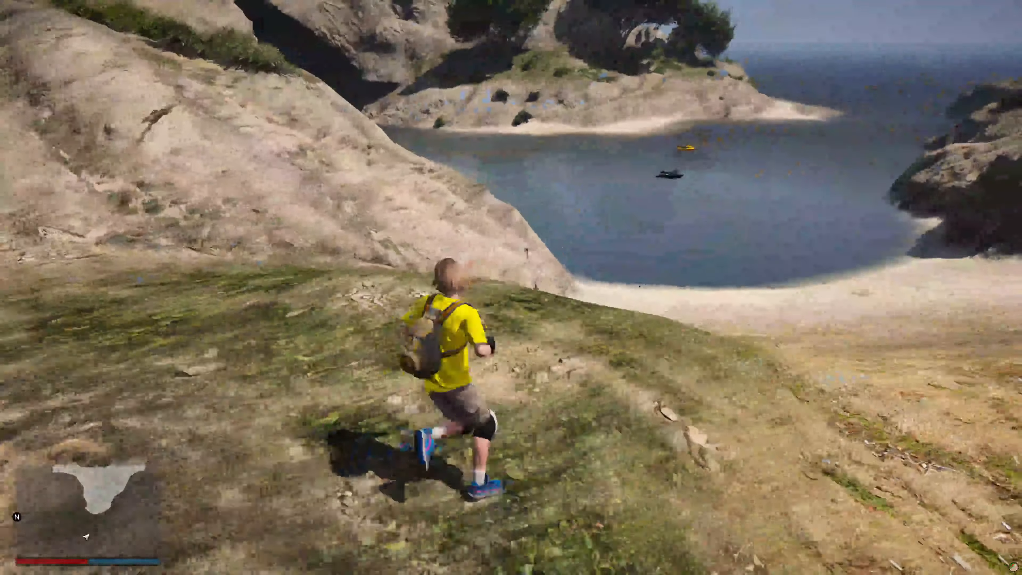
pyautogui.press('w')
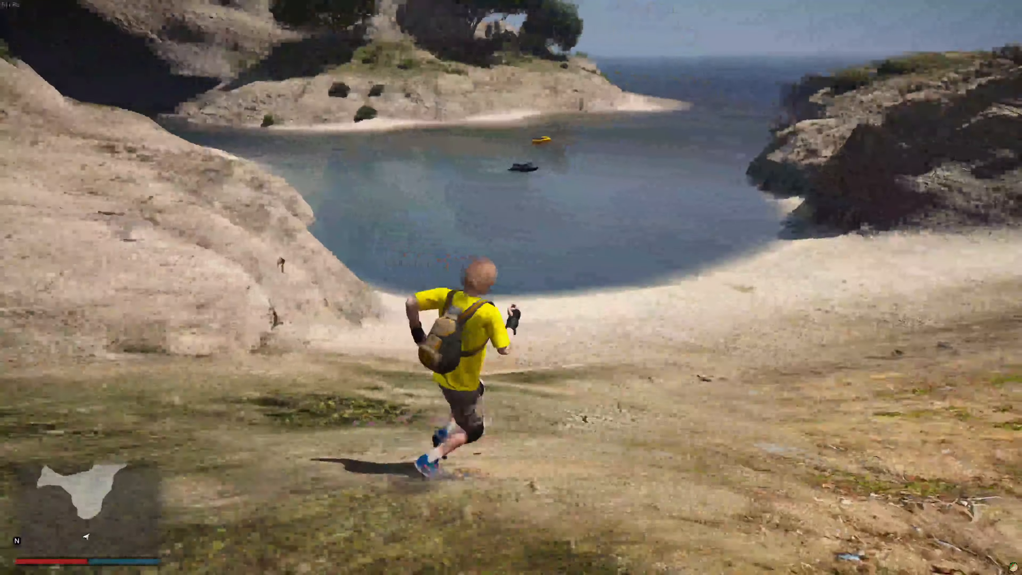
pyautogui.press('w')
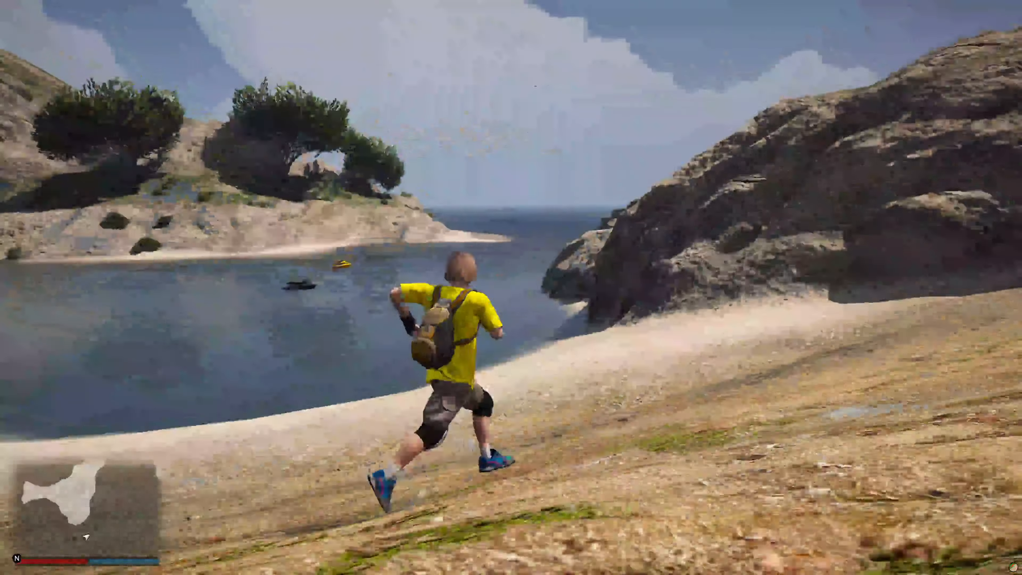
# - Open the in-game map from the pause menu and zoom out to view the whole city
pyautogui.press('Escape')
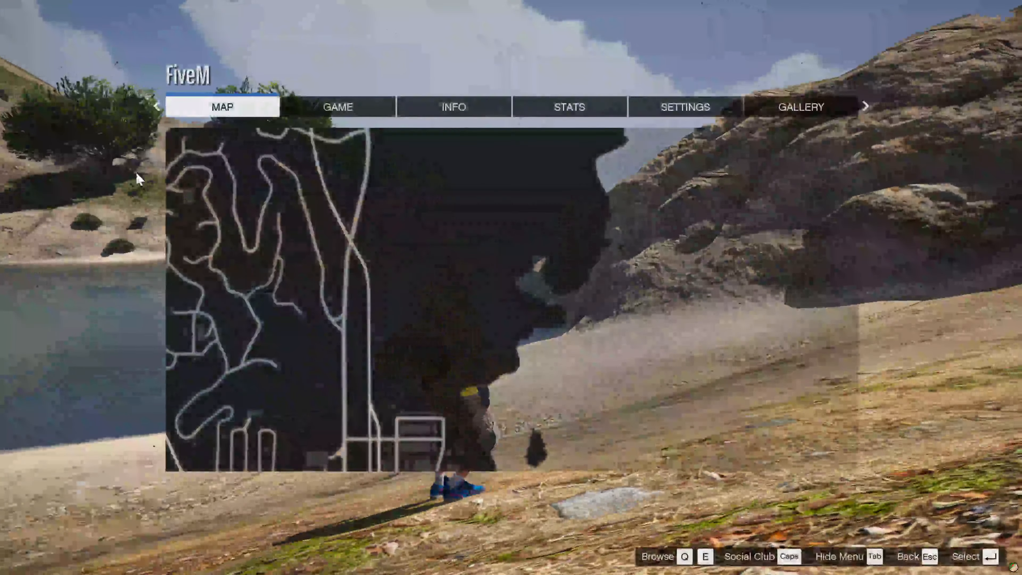
pyautogui.click(442, 262)
pyautogui.scroll(-6, 464, 251)
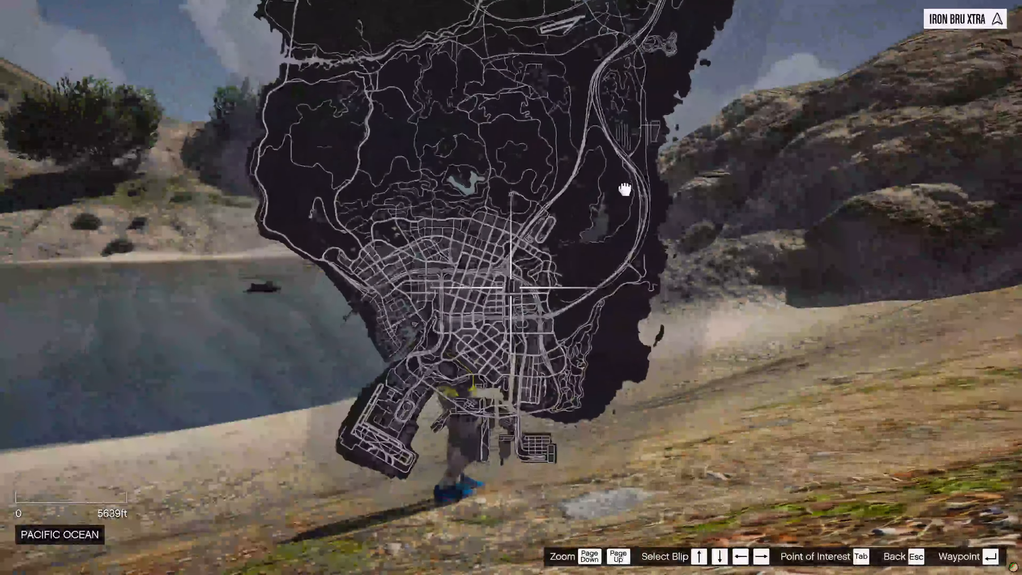